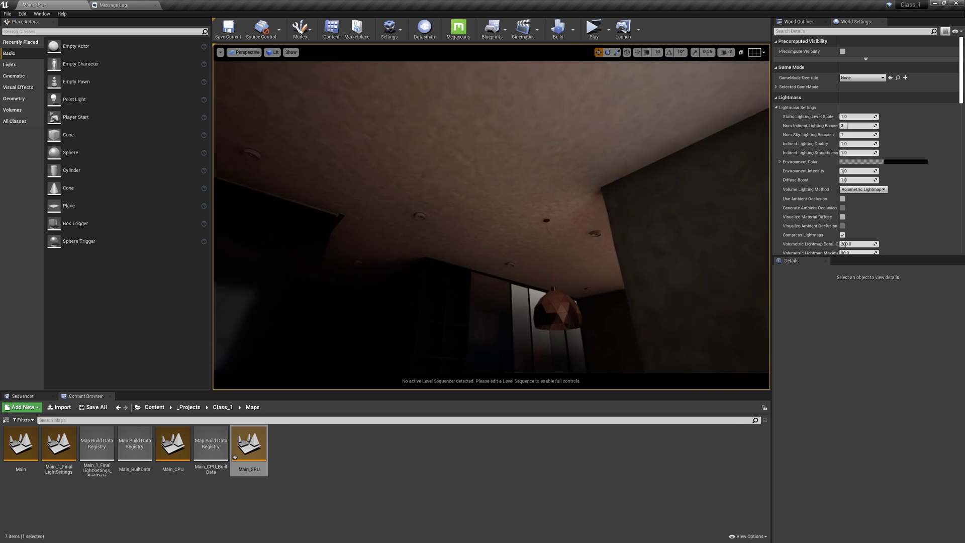
Step: Enable the use of colour temperature on the directional light in the room
{"action": "right_click_drag", "start_coordinate": [573, 170], "coordinate": [598, 163]}
{"action": "right_click_drag", "start_coordinate": [491, 217], "coordinate": [518, 206]}
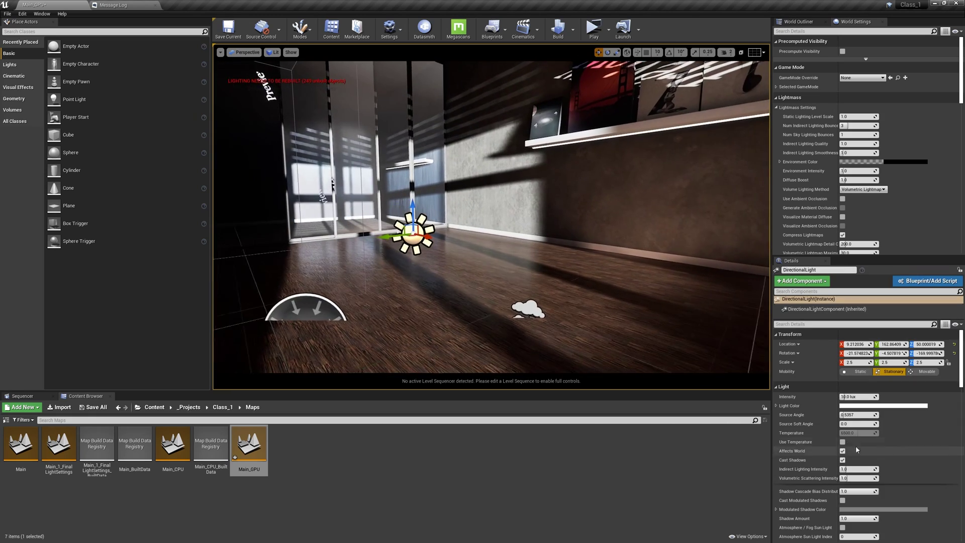
{"action": "left_click", "coordinate": [843, 441]}
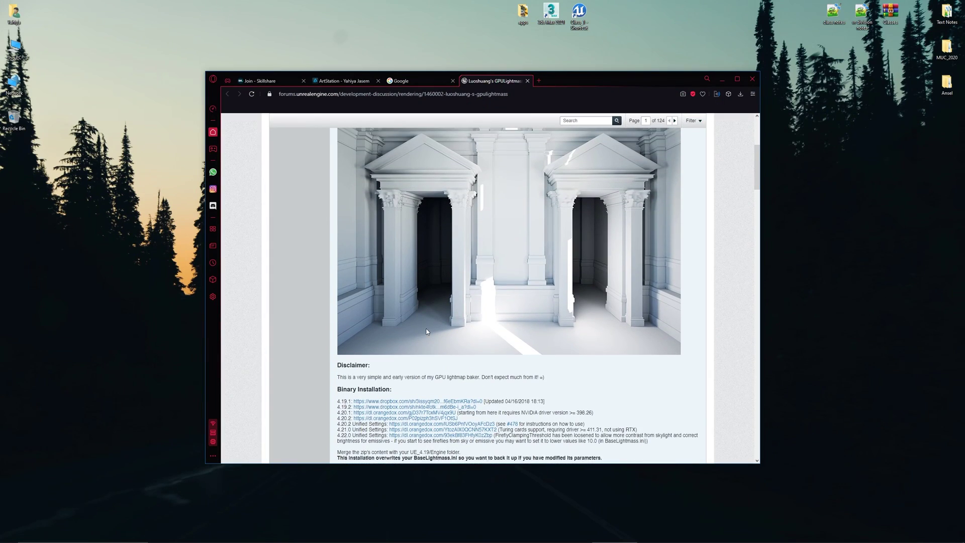
Step: Read the GPULightmass forum post's binary installation notes and limitations, and examine the baked ceiling screenshot
{"action": "scroll", "coordinate": [427, 322], "scroll_direction": "up", "scroll_amount": 5}
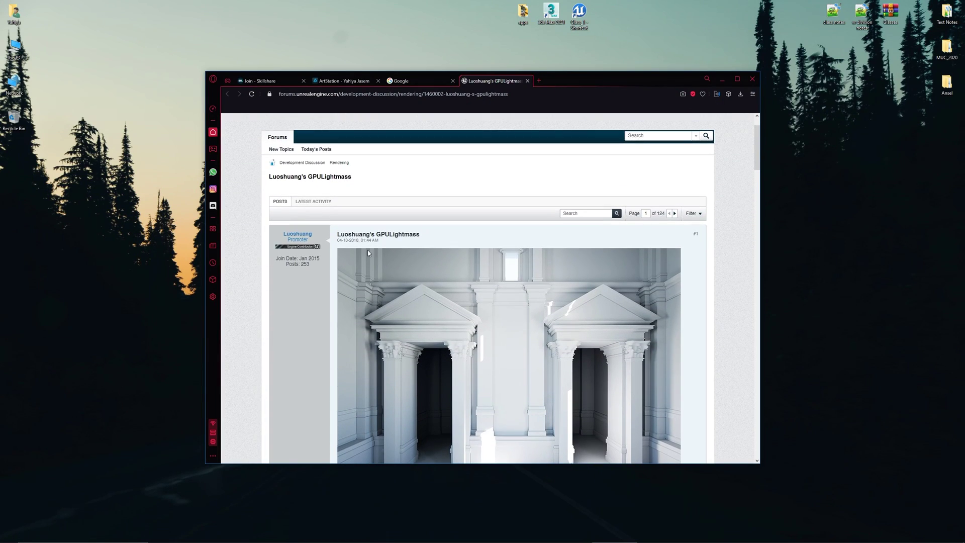
{"action": "scroll", "coordinate": [367, 249], "scroll_direction": "down", "scroll_amount": 5}
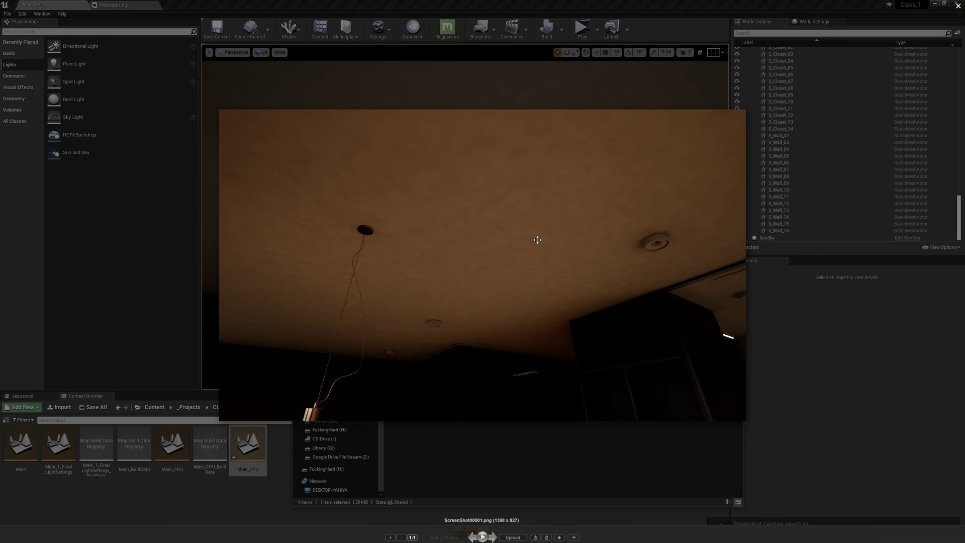
{"action": "key", "text": "Left"}
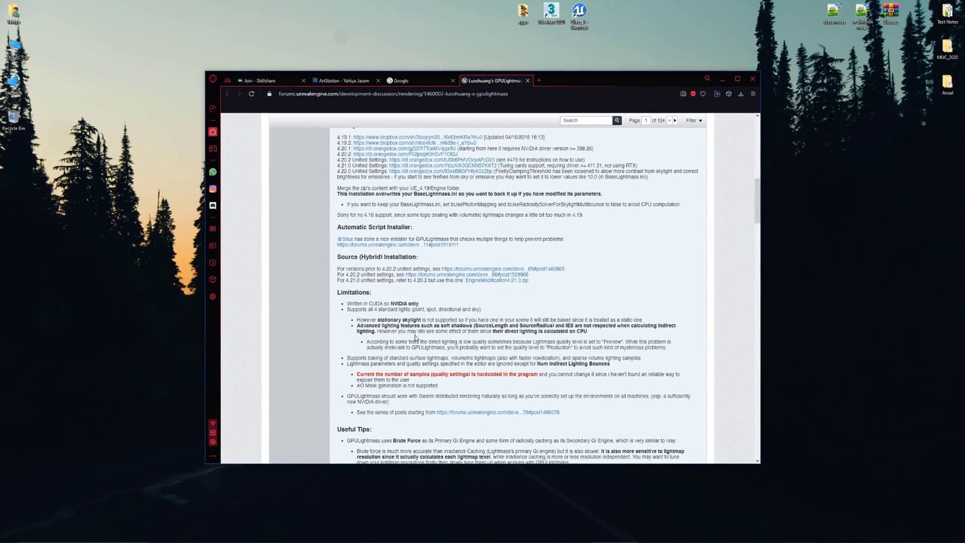
{"action": "scroll", "coordinate": [416, 338], "scroll_direction": "up", "scroll_amount": 5}
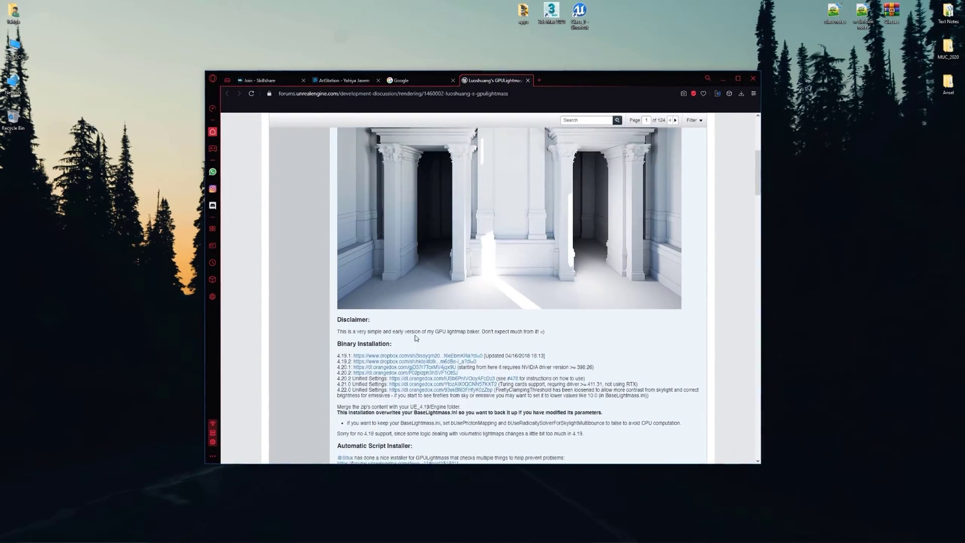
{"action": "scroll", "coordinate": [426, 321], "scroll_direction": "up", "scroll_amount": 3}
{"action": "scroll", "coordinate": [404, 268], "scroll_direction": "down", "scroll_amount": 5}
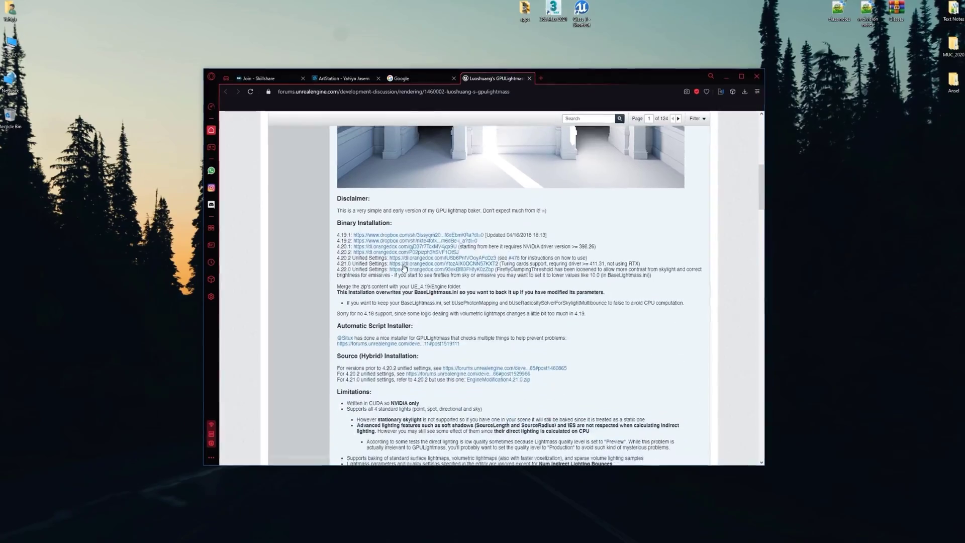
{"action": "scroll", "coordinate": [403, 268], "scroll_direction": "down", "scroll_amount": 2}
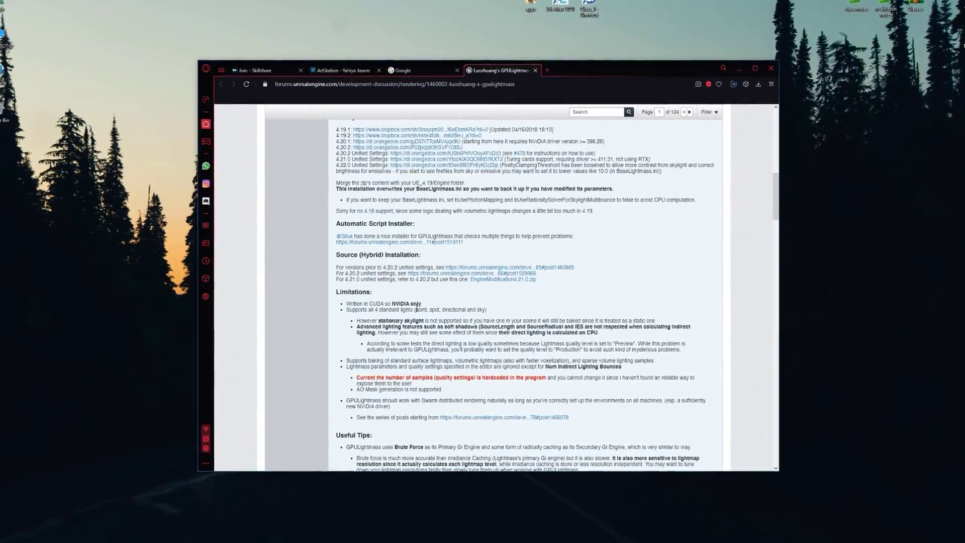
{"action": "left_click_drag", "start_coordinate": [388, 326], "coordinate": [622, 329]}
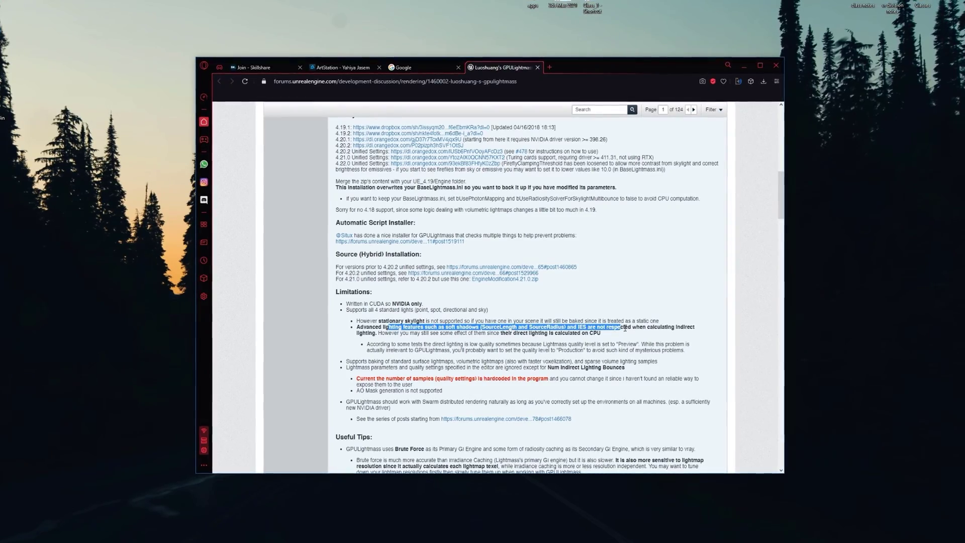
{"action": "scroll", "coordinate": [626, 329], "scroll_direction": "down", "scroll_amount": 1}
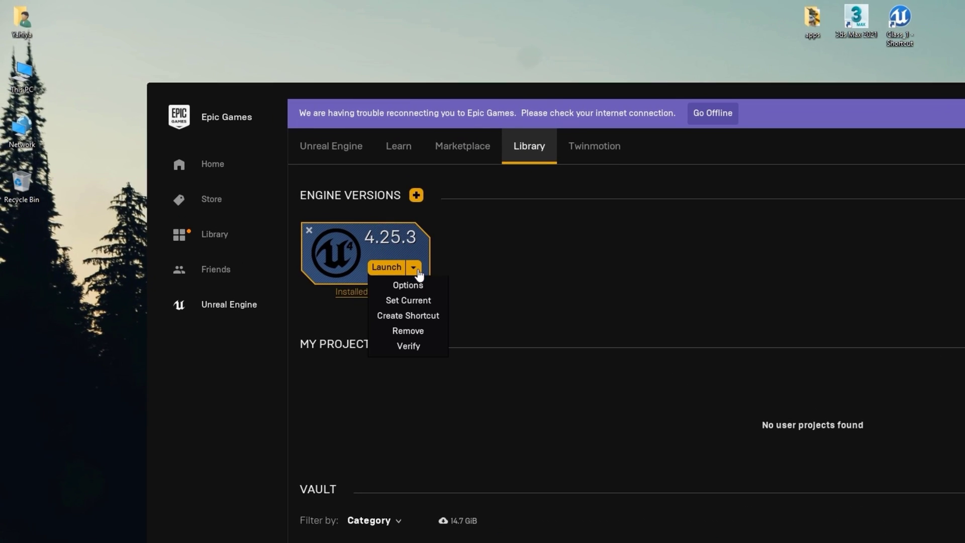
Step: Verify the Unreal Engine 4.25.3 installation in the Epic Games Launcher
{"action": "left_click", "coordinate": [415, 347]}
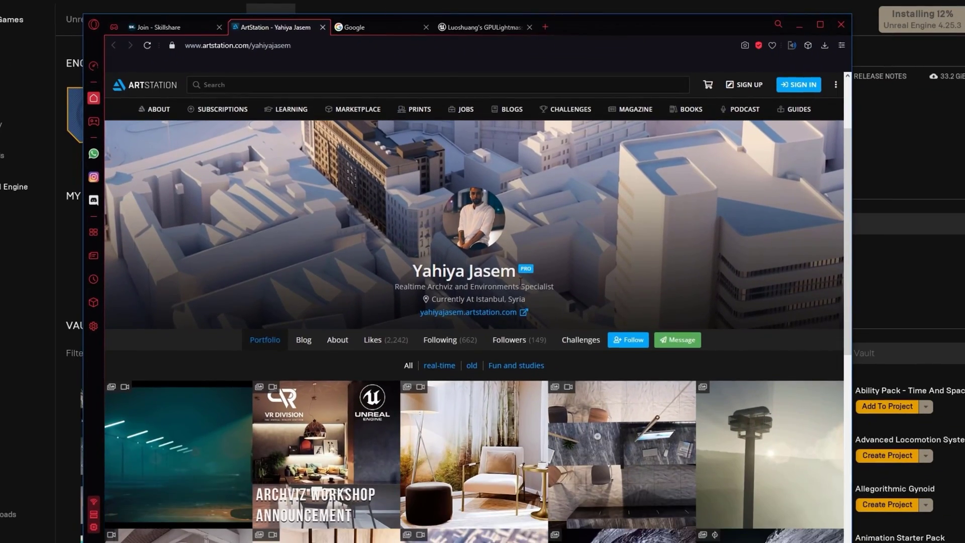
Step: In the browser, look through the ArtStation portfolio and its Moon experiments artwork
{"action": "scroll", "coordinate": [544, 271], "scroll_direction": "down", "scroll_amount": 5}
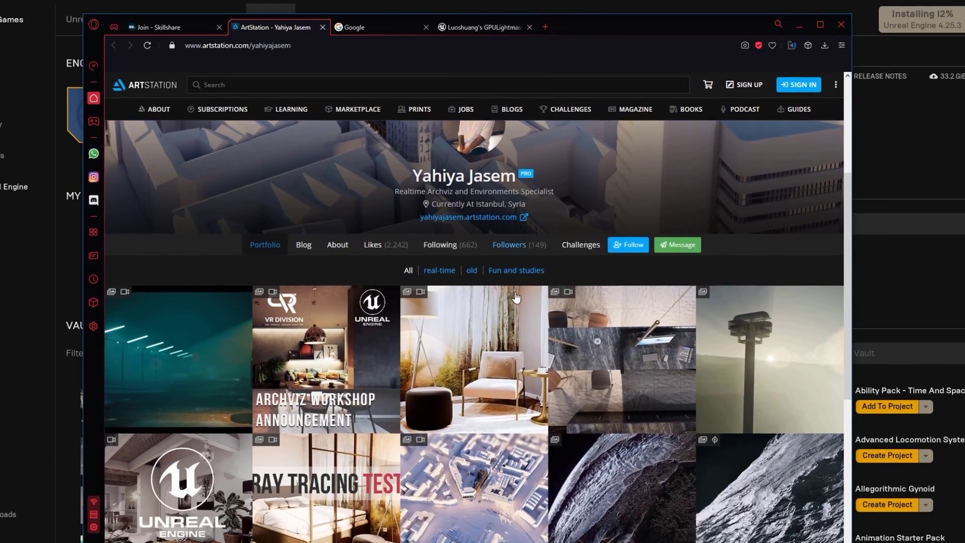
{"action": "left_click", "coordinate": [543, 271]}
{"action": "scroll", "coordinate": [544, 271], "scroll_direction": "down", "scroll_amount": 4}
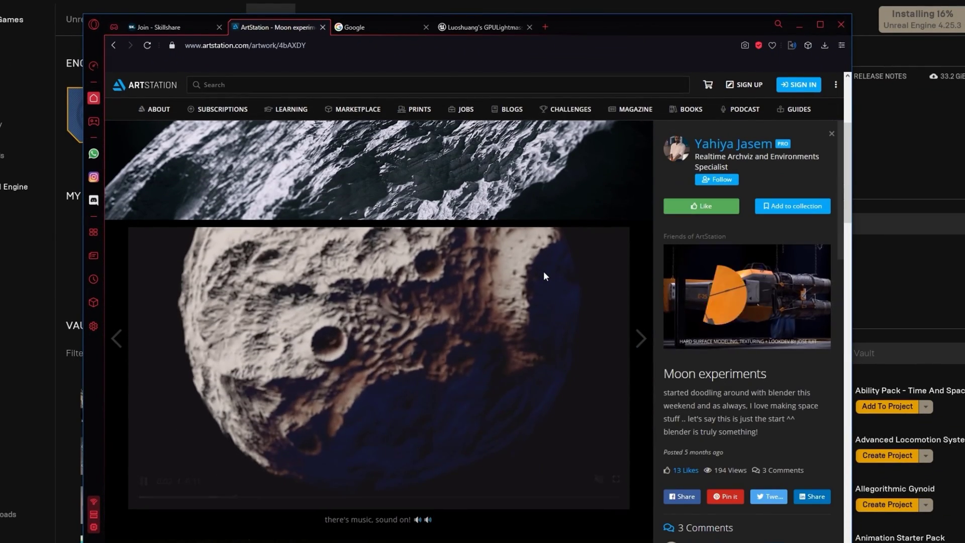
{"action": "scroll", "coordinate": [544, 270], "scroll_direction": "down", "scroll_amount": 10}
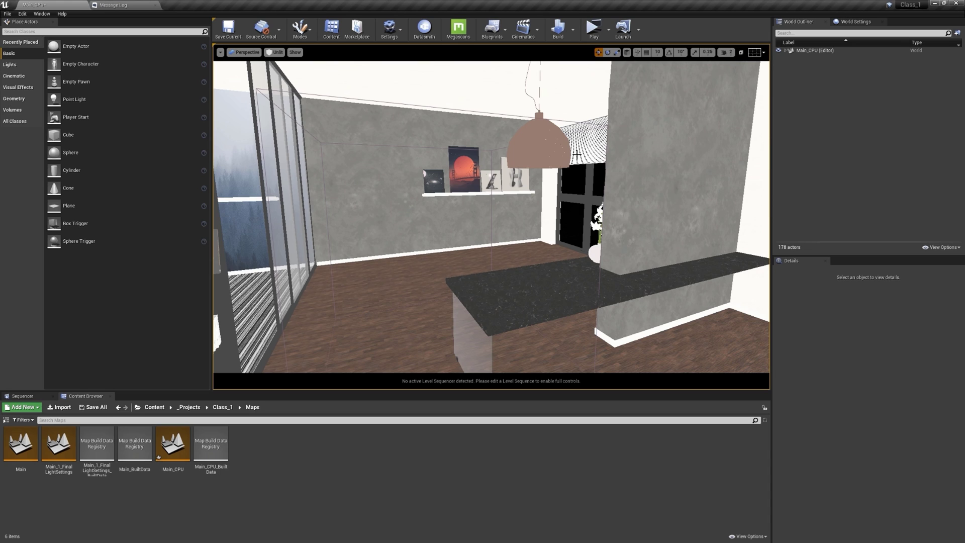
Step: Switch the Main_CPU level's viewport to the Lit view mode in Unreal Editor
{"action": "right_click_drag", "start_coordinate": [577, 155], "coordinate": [550, 155]}
{"action": "right_click_drag", "start_coordinate": [443, 288], "coordinate": [322, 287]}
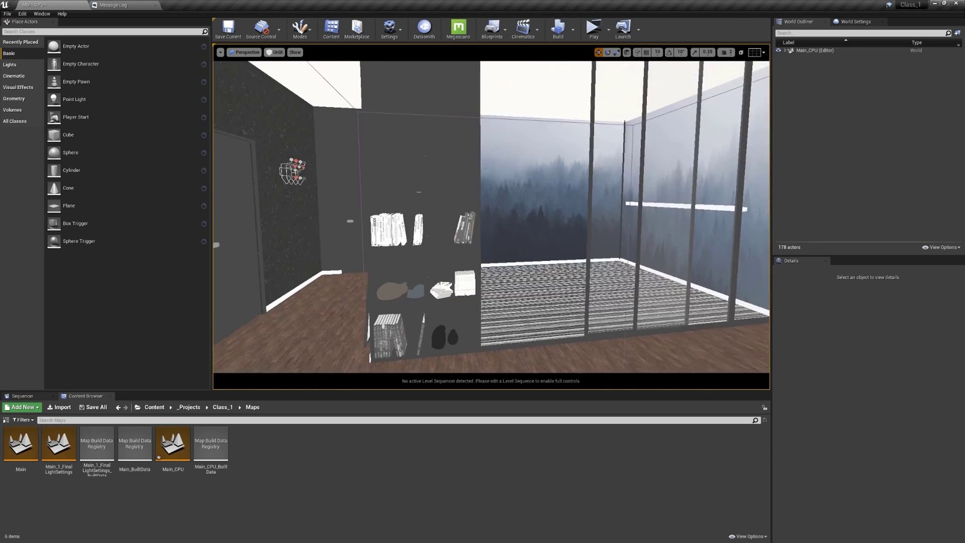
{"action": "key", "text": "s"}
{"action": "right_click_drag", "start_coordinate": [445, 310], "coordinate": [304, 310]}
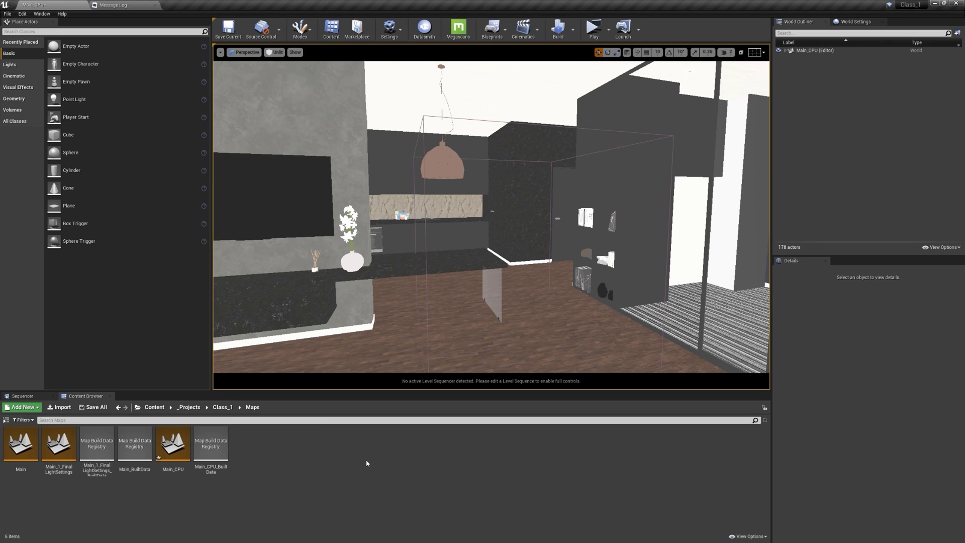
{"action": "right_click_drag", "start_coordinate": [398, 221], "coordinate": [293, 220]}
{"action": "key", "text": "s"}
{"action": "left_click", "coordinate": [269, 53]}
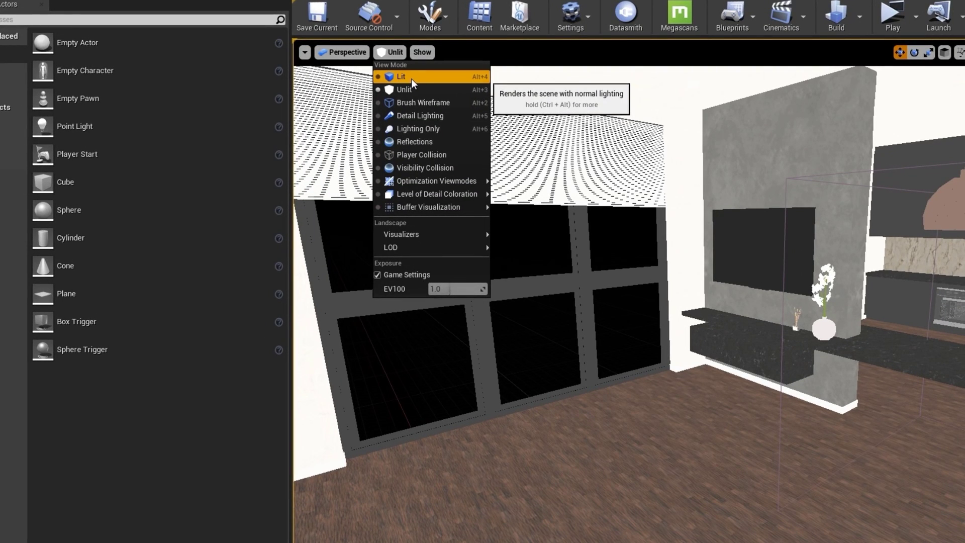
{"action": "left_click", "coordinate": [411, 78]}
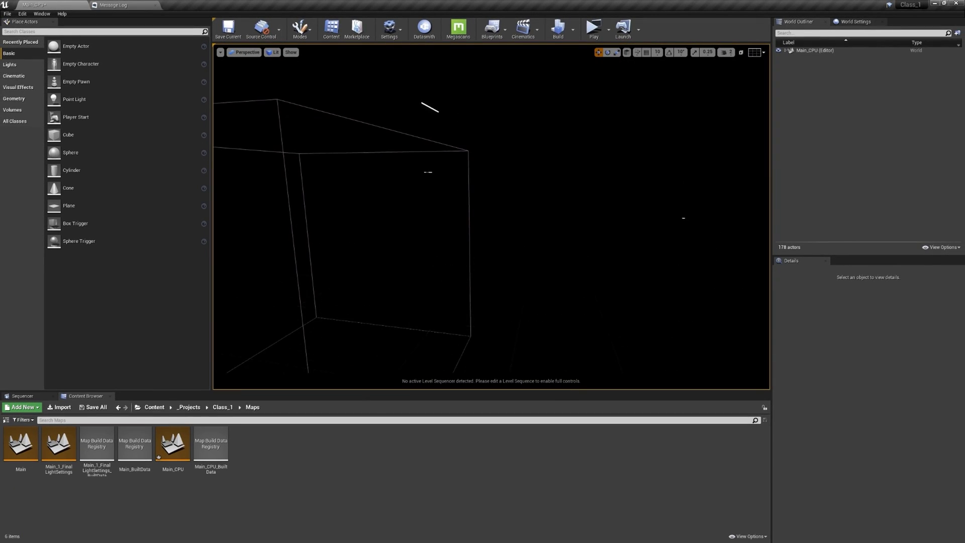
Step: Add a directional light inside the dark room of the Main_CPU level
{"action": "right_click_drag", "start_coordinate": [492, 216], "coordinate": [427, 216]}
{"action": "right_click_drag", "start_coordinate": [428, 217], "coordinate": [405, 216]}
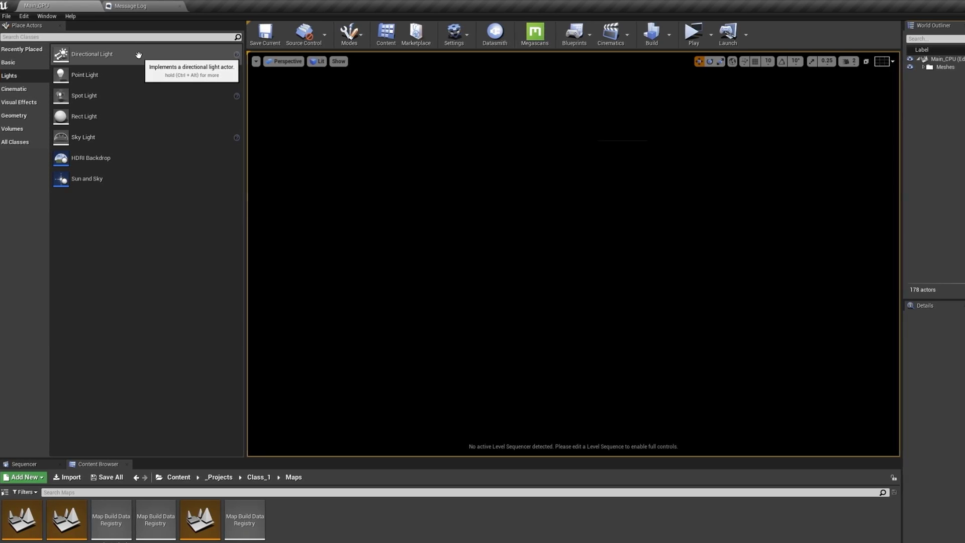
{"action": "left_click_drag", "start_coordinate": [133, 54], "coordinate": [614, 301]}
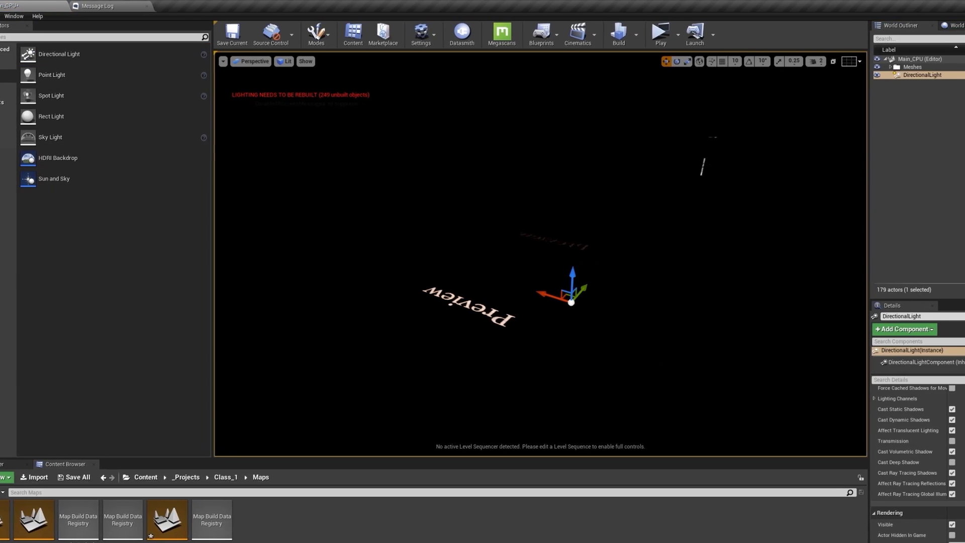
Step: Rotate the directional light about its Z axis to about -201° so sunlight falls through the windows onto the floor
{"action": "key", "text": "e"}
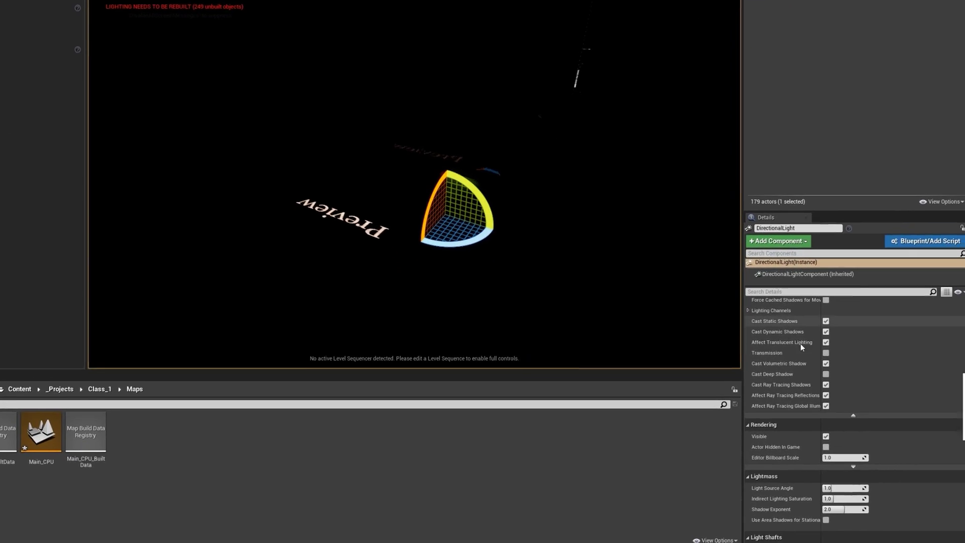
{"action": "scroll", "coordinate": [935, 434], "scroll_direction": "up", "scroll_amount": 4}
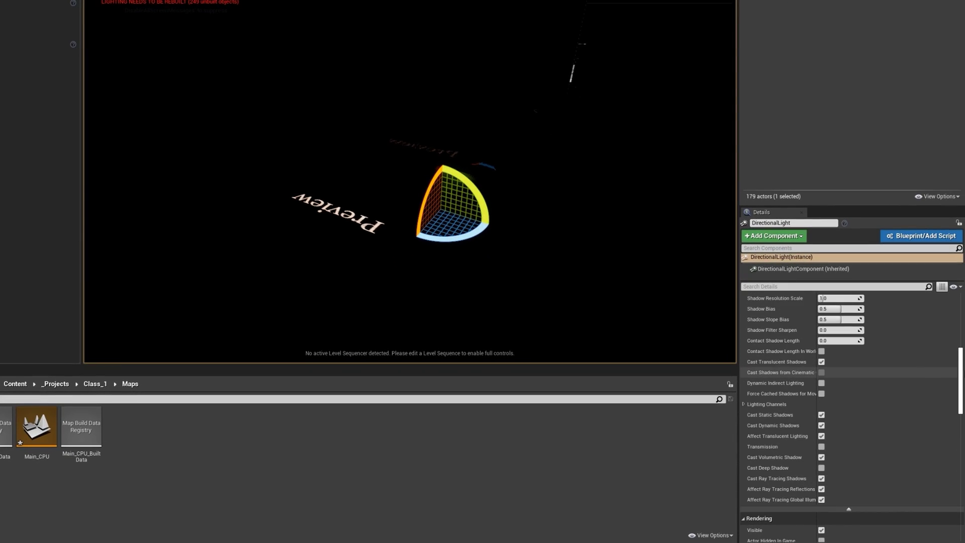
{"action": "left_click_drag", "start_coordinate": [961, 366], "coordinate": [962, 303]}
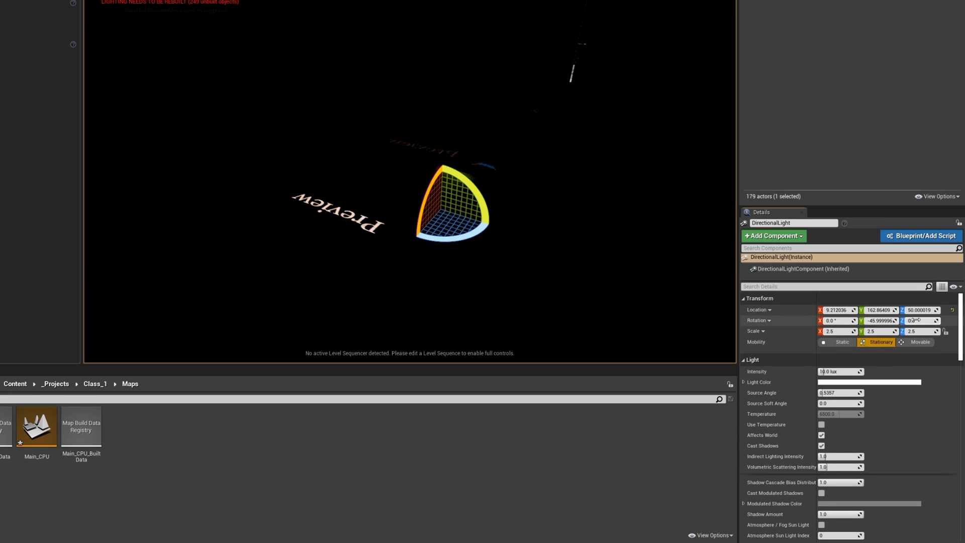
{"action": "left_click_drag", "start_coordinate": [463, 238], "coordinate": [728, 236]}
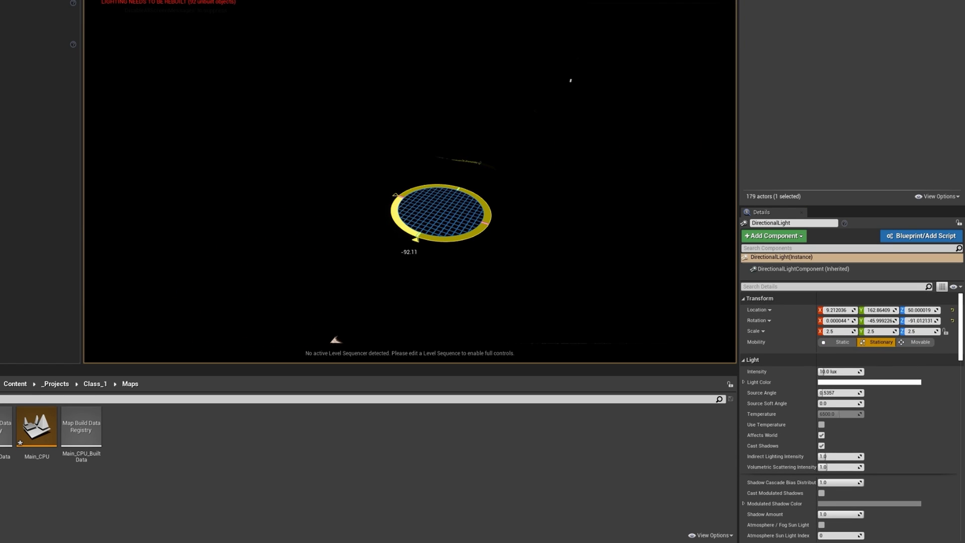
{"action": "left_click_drag", "start_coordinate": [417, 240], "coordinate": [449, 247]}
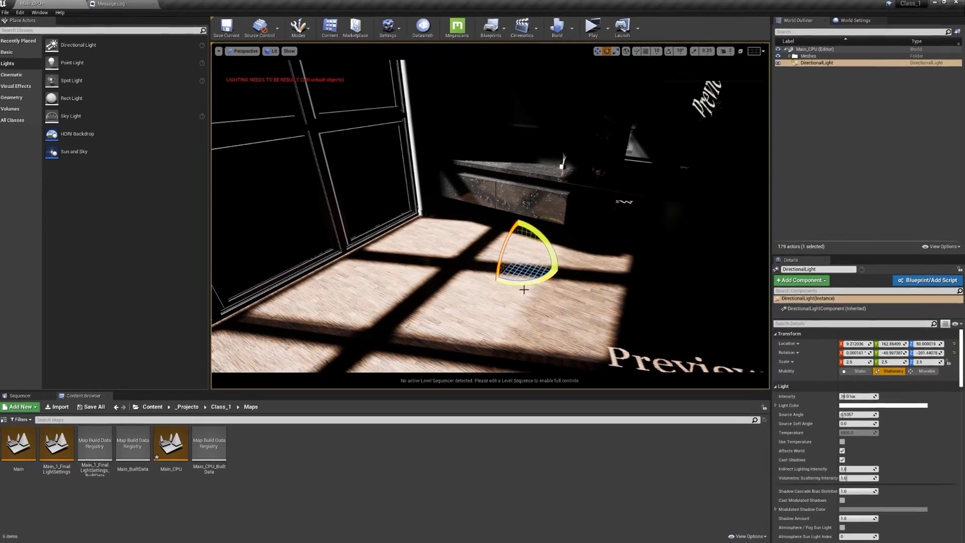
Step: Add a sky light near the sunlit floor area and show the editor icons in the viewport
{"action": "right_click_drag", "start_coordinate": [524, 290], "coordinate": [593, 288]}
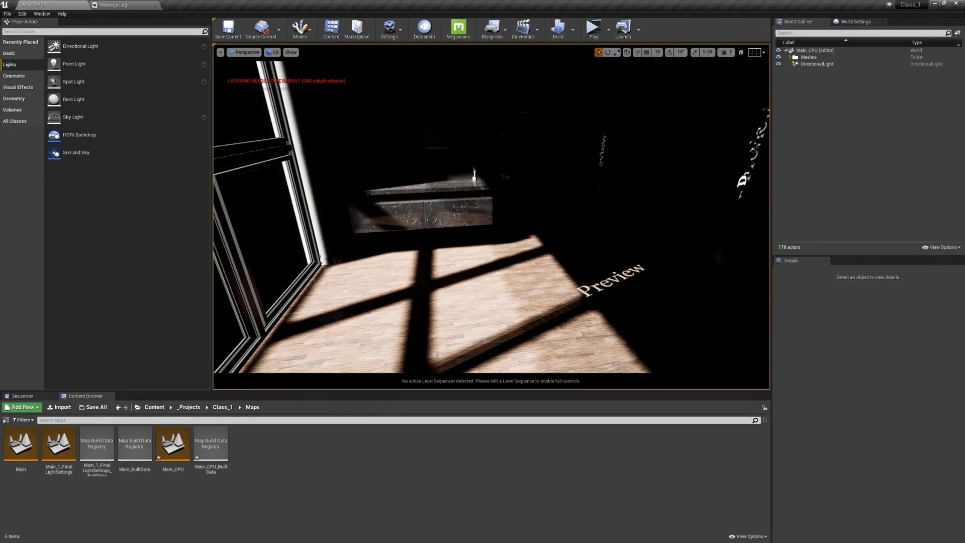
{"action": "right_click_drag", "start_coordinate": [558, 274], "coordinate": [568, 269]}
{"action": "left_click_drag", "start_coordinate": [103, 119], "coordinate": [456, 267]}
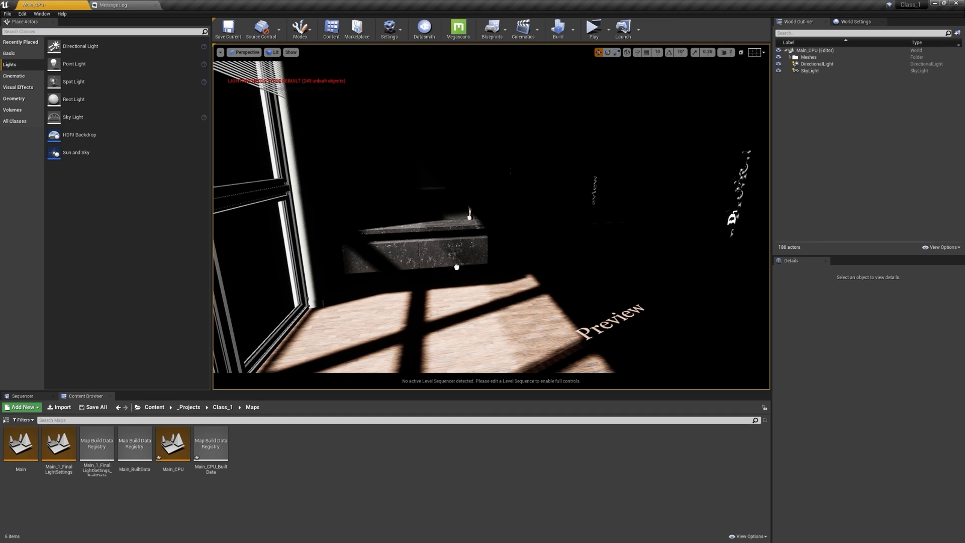
{"action": "left_click_drag", "start_coordinate": [575, 316], "coordinate": [575, 320]}
{"action": "key", "text": "g"}
{"action": "right_click_drag", "start_coordinate": [575, 320], "coordinate": [645, 325]}
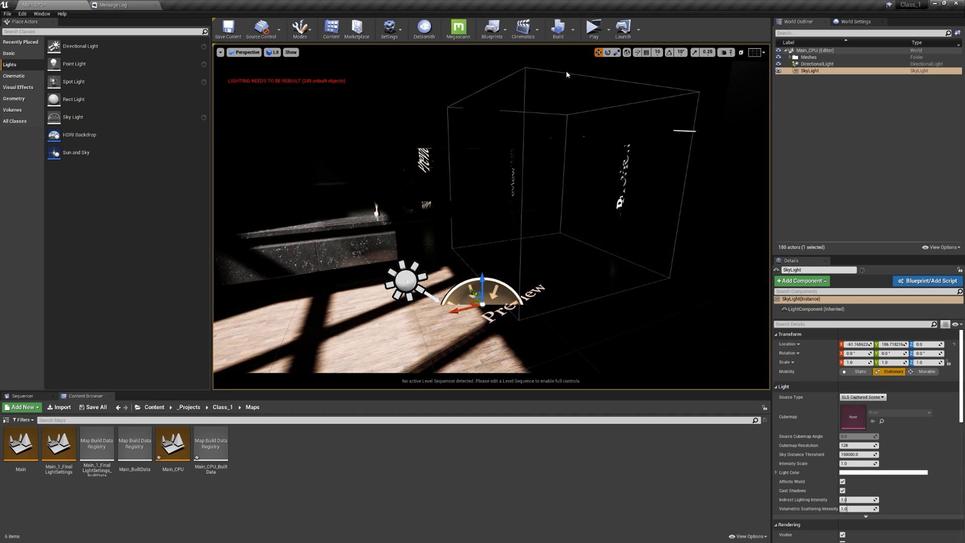
{"action": "right_click_drag", "start_coordinate": [566, 71], "coordinate": [561, 74]}
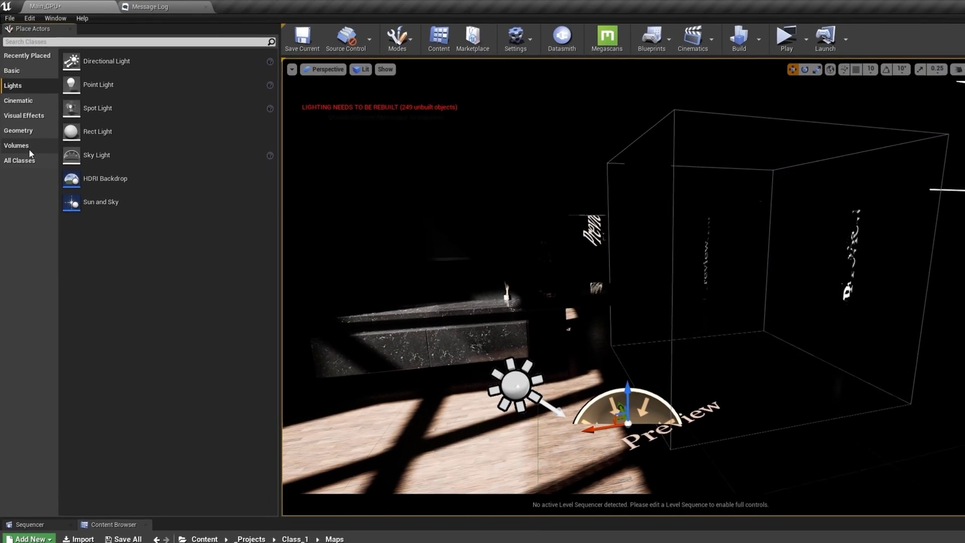
Step: Search the placeable actors for "lightm" and add a Lightmass Importance Volume enclosing the whole building
{"action": "left_click", "coordinate": [22, 110]}
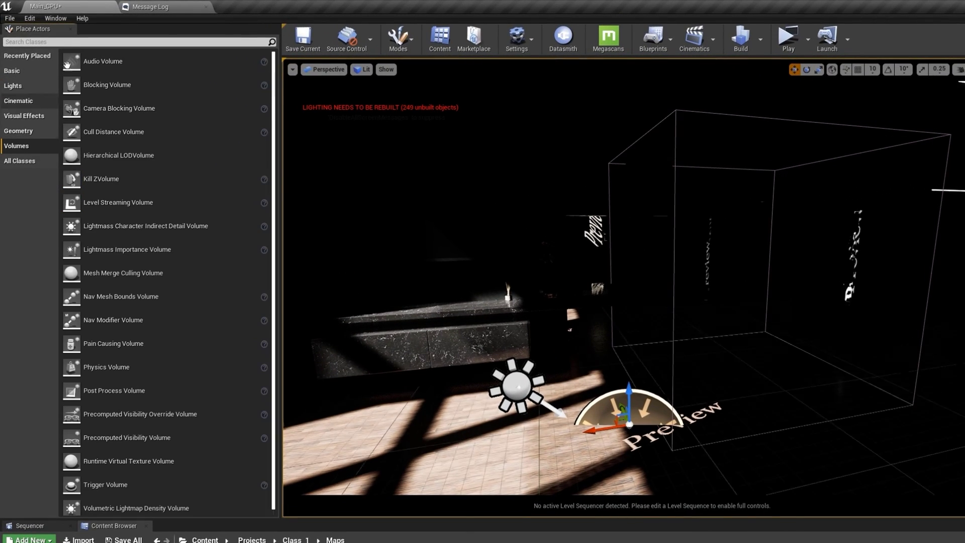
{"action": "type", "text": "lightm"}
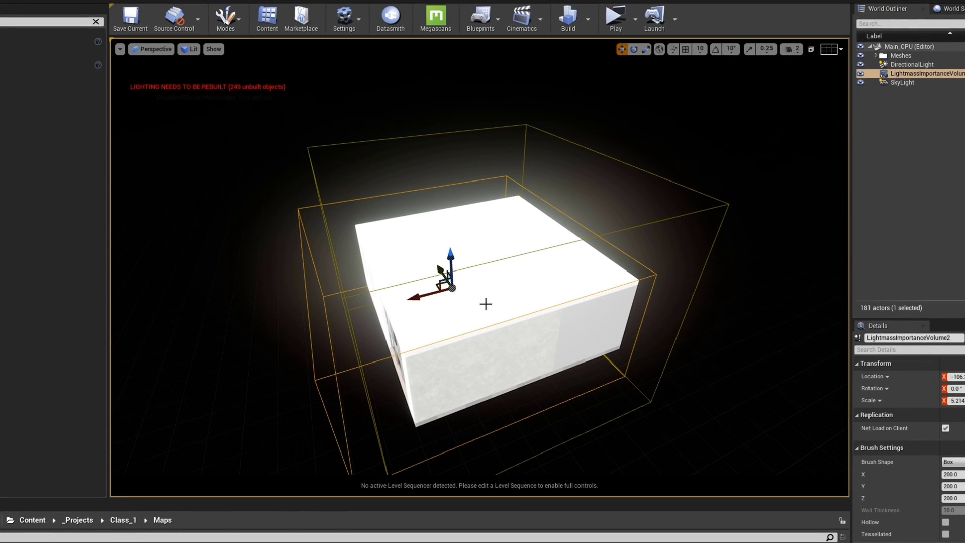
{"action": "left_click_drag", "start_coordinate": [486, 304], "coordinate": [434, 256], "text": "alt"}
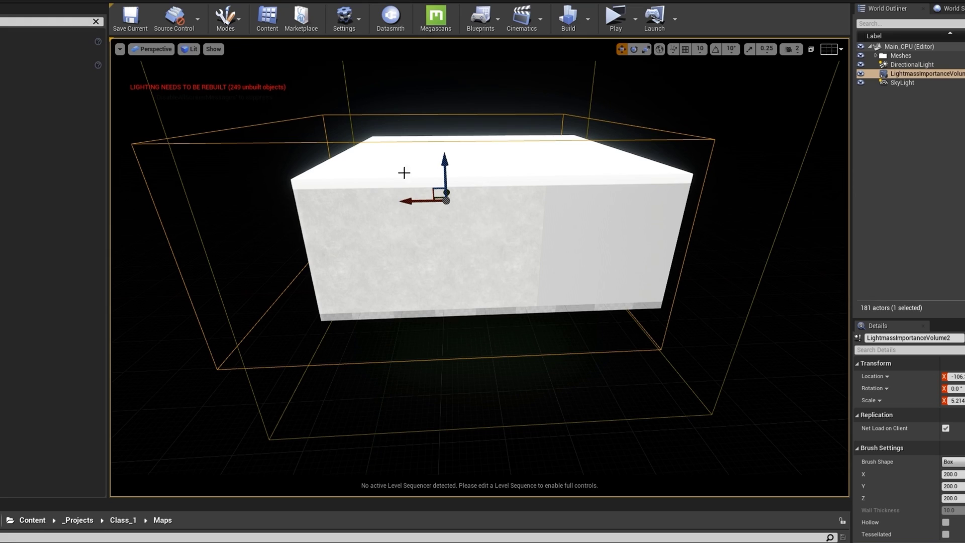
{"action": "left_click_drag", "start_coordinate": [420, 202], "coordinate": [456, 200]}
Step: Place a Lightmass Portal at the large window opening on the building's outer wall
{"action": "right_click_drag", "start_coordinate": [455, 201], "coordinate": [615, 181]}
{"action": "key", "text": "a"}
{"action": "key", "text": "w"}
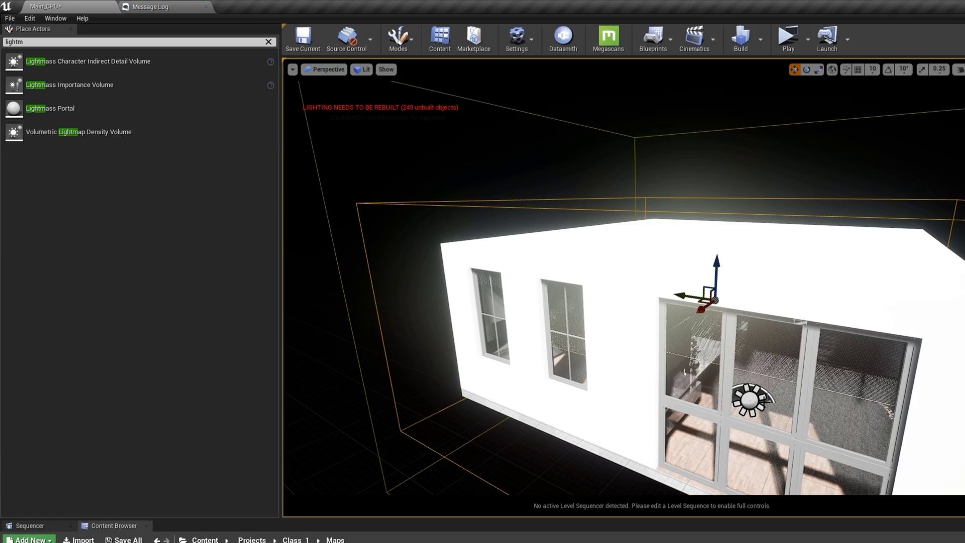
{"action": "key", "text": "a"}
{"action": "right_click_drag", "start_coordinate": [568, 262], "coordinate": [713, 266]}
{"action": "right_click_drag", "start_coordinate": [624, 271], "coordinate": [588, 276]}
{"action": "left_click_drag", "start_coordinate": [143, 111], "coordinate": [708, 215]}
{"action": "key", "text": "w"}
{"action": "right_click_drag", "start_coordinate": [708, 215], "coordinate": [641, 217]}
Step: Scale the Lightmass Portal up towards the size of the large window opening
{"action": "key", "text": "r"}
{"action": "left_click_drag", "start_coordinate": [698, 269], "coordinate": [701, 264]}
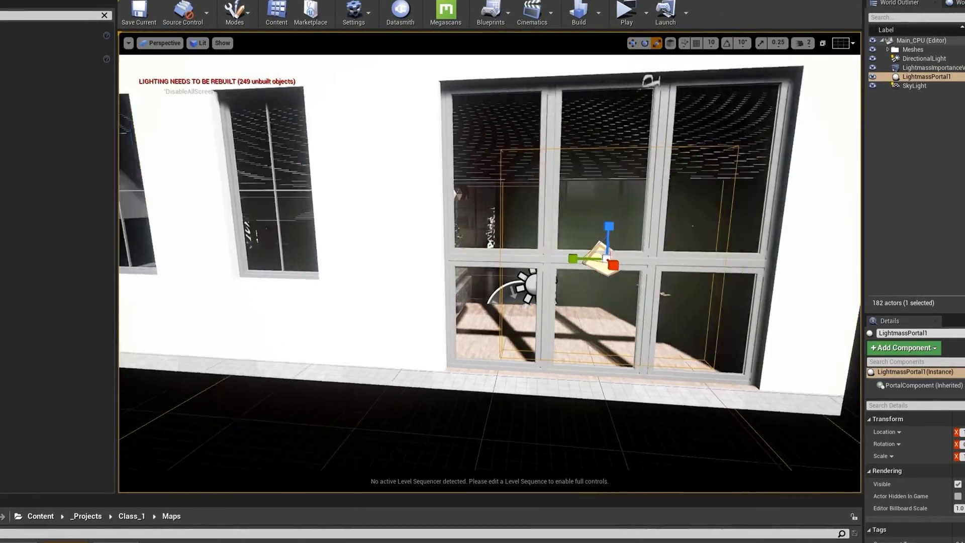
{"action": "right_click_drag", "start_coordinate": [573, 241], "coordinate": [553, 242]}
{"action": "key", "text": "s"}
{"action": "left_click_drag", "start_coordinate": [578, 233], "coordinate": [352, 208], "text": "alt"}
{"action": "key", "text": "r"}
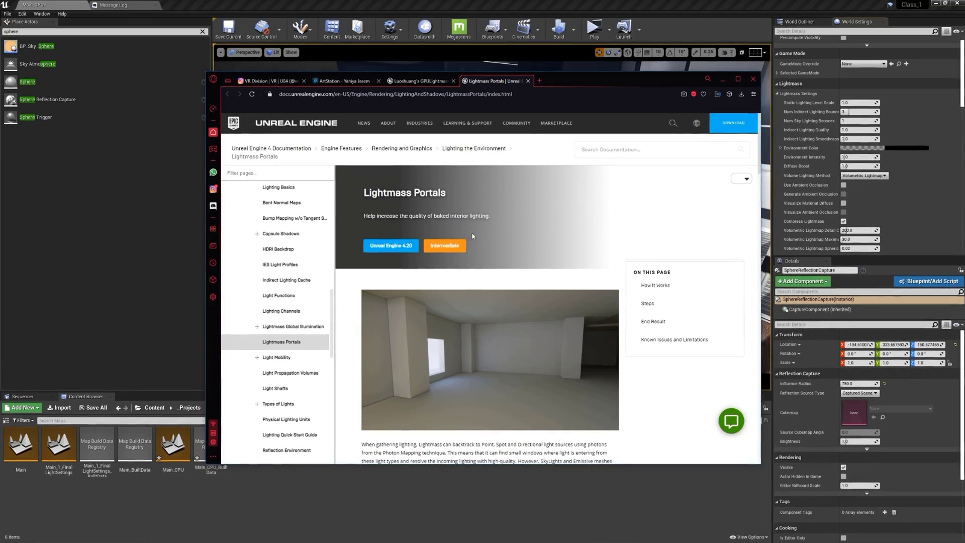
Step: Read the Lightmass Portals documentation and compare its corridor sample image with and without portals
{"action": "scroll", "coordinate": [456, 294], "scroll_direction": "down", "scroll_amount": 3}
{"action": "scroll", "coordinate": [427, 278], "scroll_direction": "up", "scroll_amount": 3}
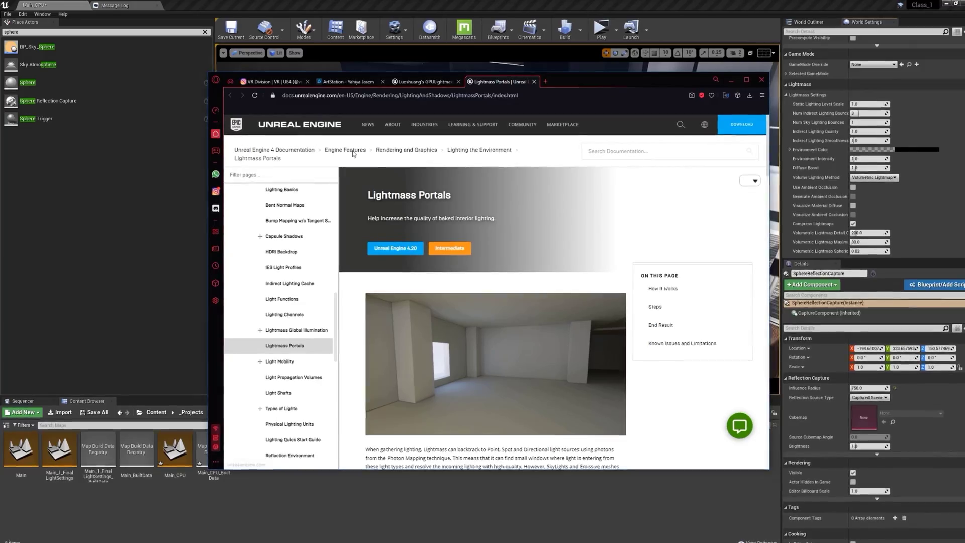
{"action": "scroll", "coordinate": [354, 153], "scroll_direction": "down", "scroll_amount": 10}
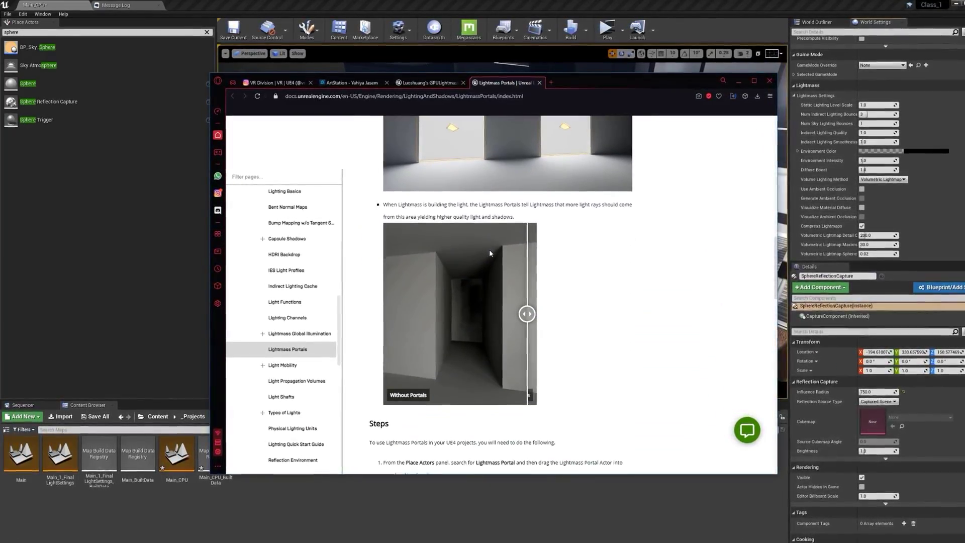
{"action": "scroll", "coordinate": [489, 253], "scroll_direction": "down", "scroll_amount": 3}
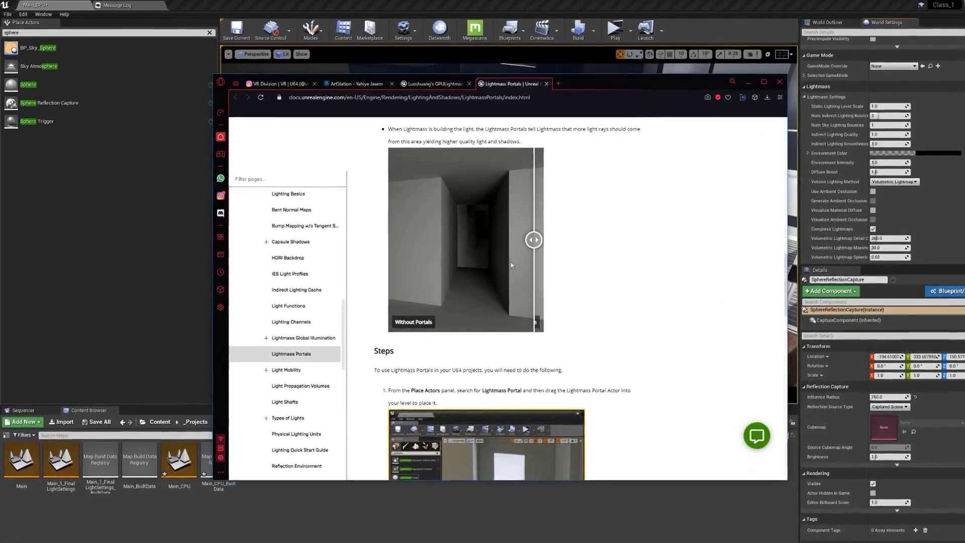
{"action": "left_click_drag", "start_coordinate": [534, 242], "coordinate": [378, 253]}
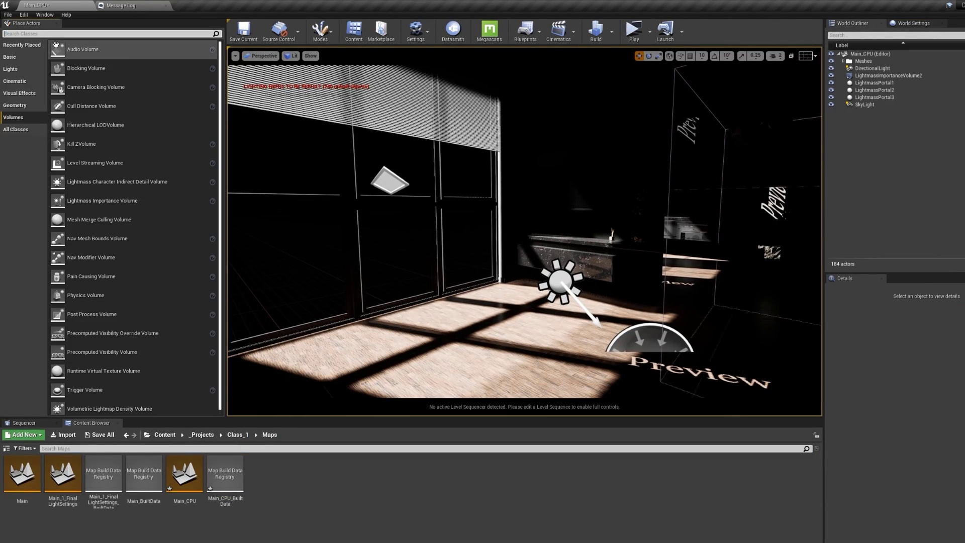
Step: Search the placeable actors for "expo" and place an Exponential Height Fog on the sunlit floor
{"action": "type", "text": "expo"}
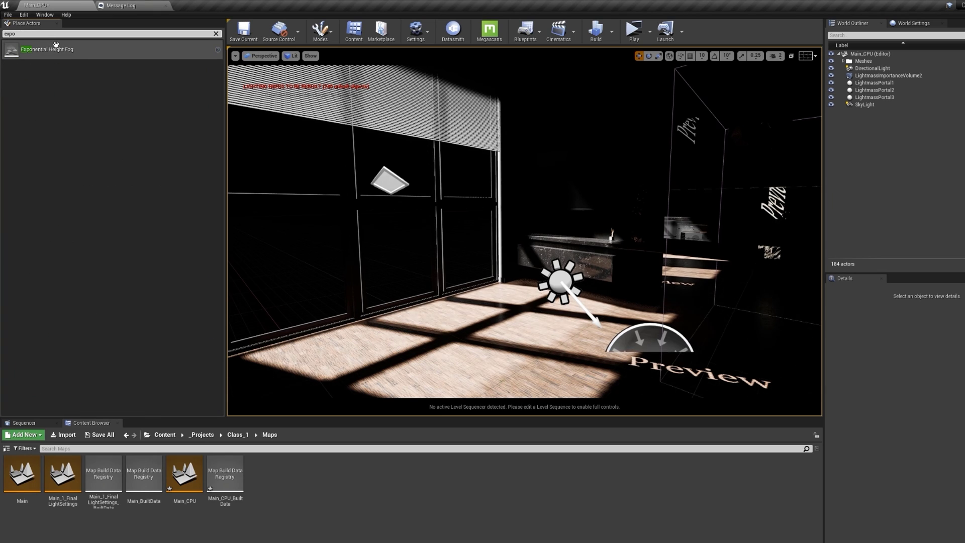
{"action": "left_click_drag", "start_coordinate": [56, 45], "coordinate": [500, 345]}
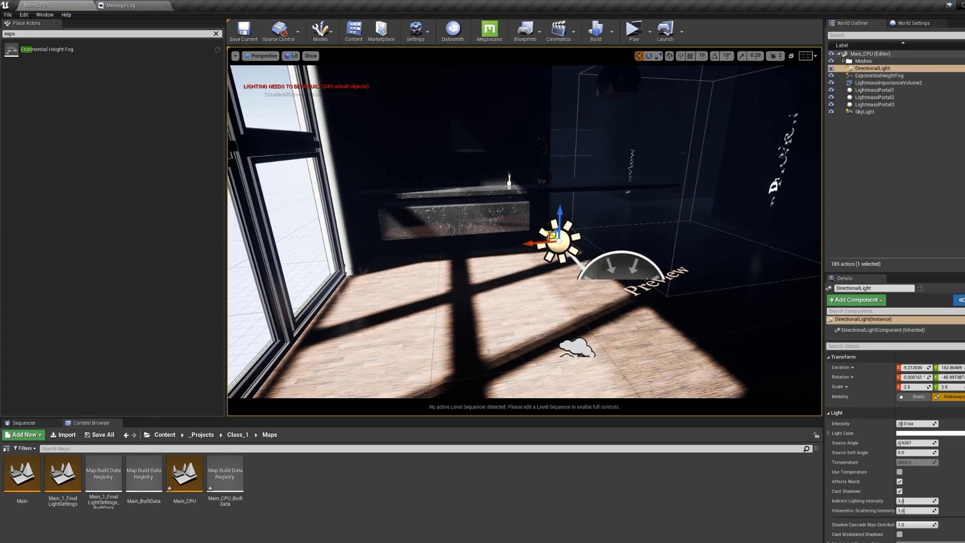
Step: Rotate the directional light to about -9.4° in X and -5.8° in Y so low sunlight reaches deep into the room
{"action": "key", "text": "ctrl+l"}
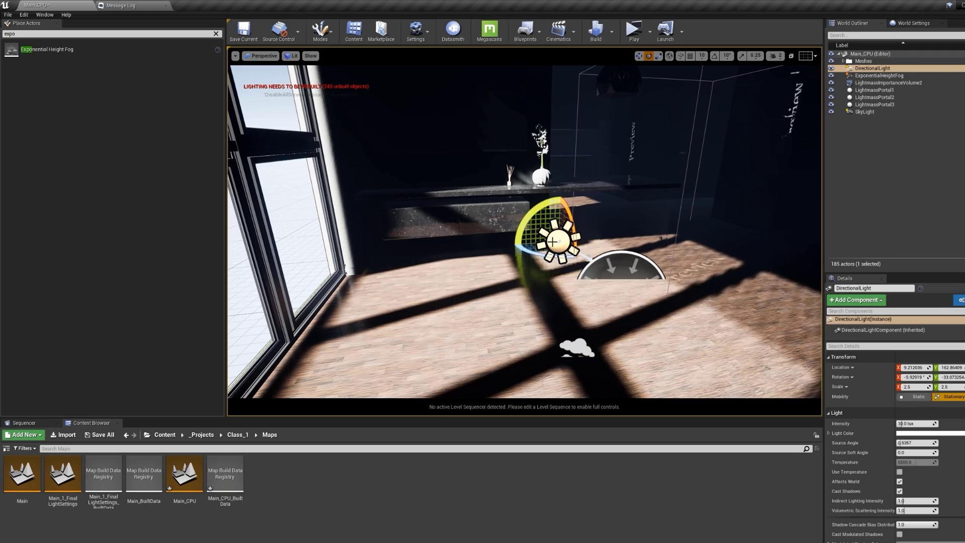
{"action": "key", "text": "e"}
{"action": "left_click_drag", "start_coordinate": [541, 257], "coordinate": [573, 257]}
{"action": "right_click_drag", "start_coordinate": [573, 258], "coordinate": [668, 244]}
{"action": "left_click_drag", "start_coordinate": [395, 280], "coordinate": [380, 282]}
{"action": "left_click_drag", "start_coordinate": [355, 322], "coordinate": [442, 302]}
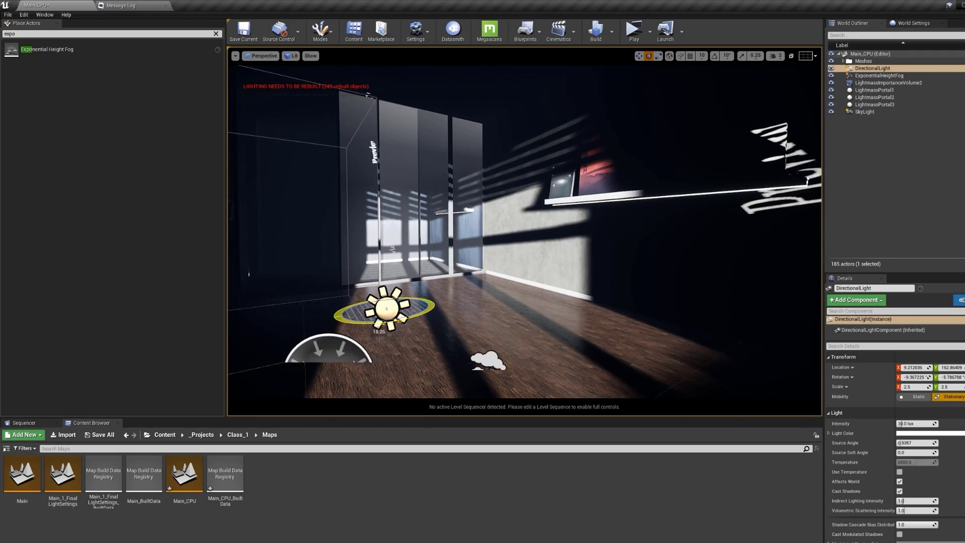
{"action": "key", "text": "w"}
{"action": "right_click_drag", "start_coordinate": [457, 287], "coordinate": [430, 298]}
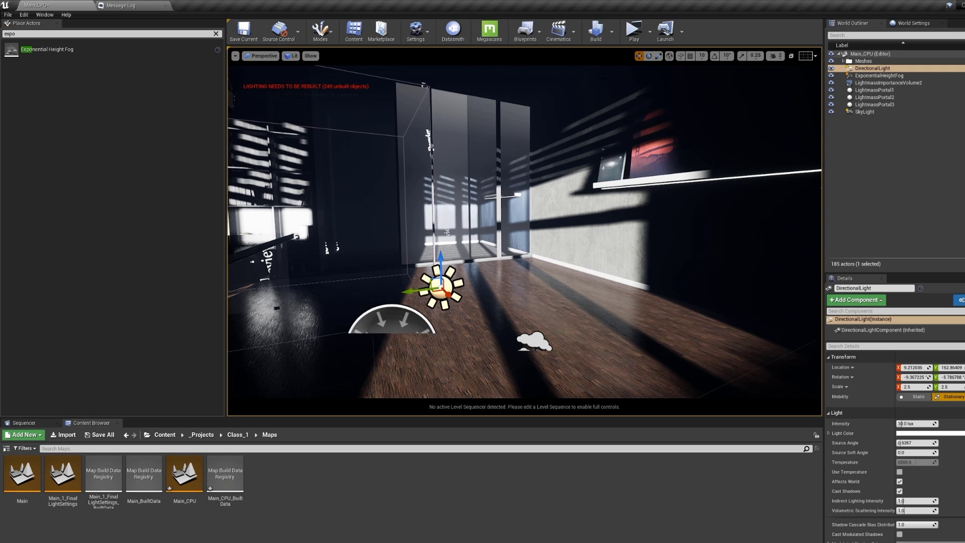
Step: Search the placeable actors for "sphere" and place a Sphere Reflection Capture in the dark interior beyond the sky light
{"action": "left_click", "coordinate": [80, 33]}
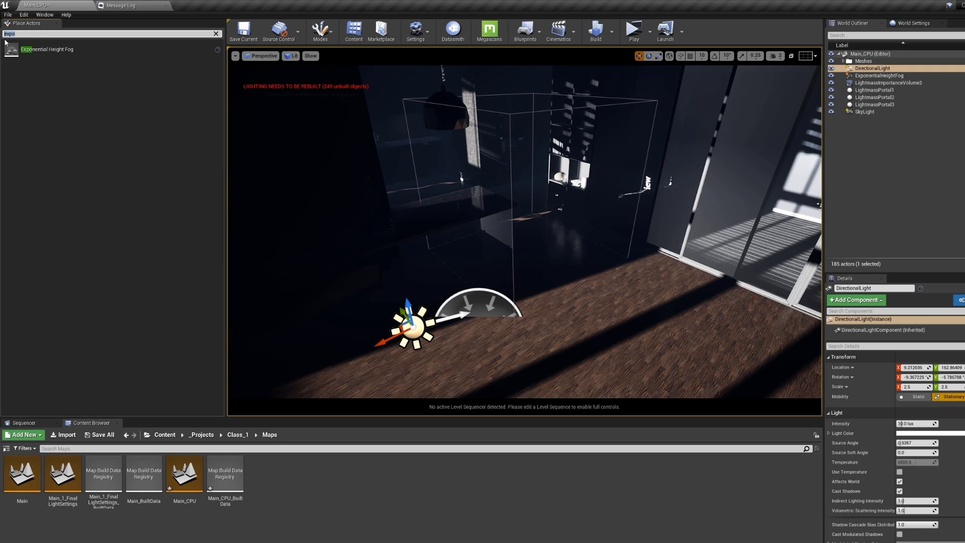
{"action": "type", "text": "sphere"}
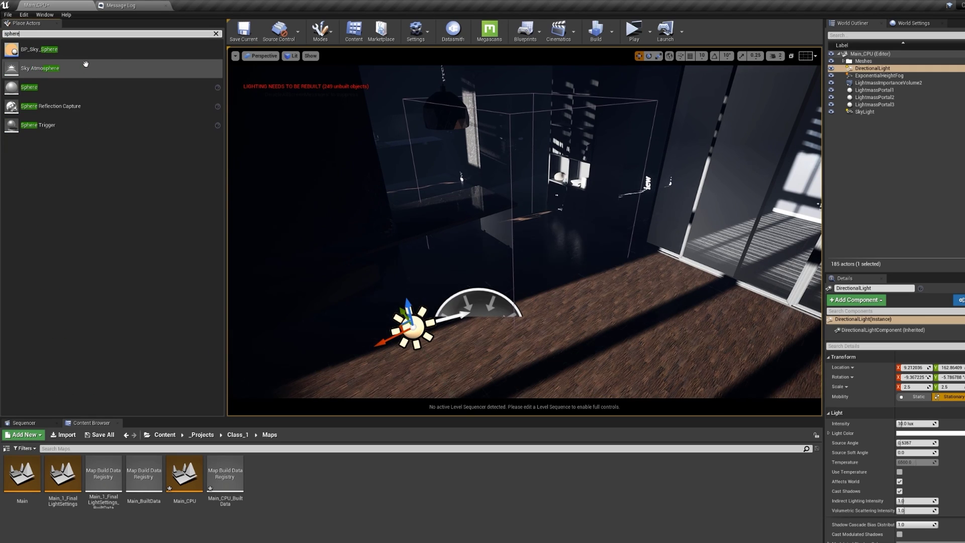
{"action": "left_click_drag", "start_coordinate": [81, 106], "coordinate": [556, 231]}
Step: Center the sphere reflection capture within the building and set its influence radius to 750 after trying 1500
{"action": "left_click", "coordinate": [915, 410]}
{"action": "type", "text": "1"}
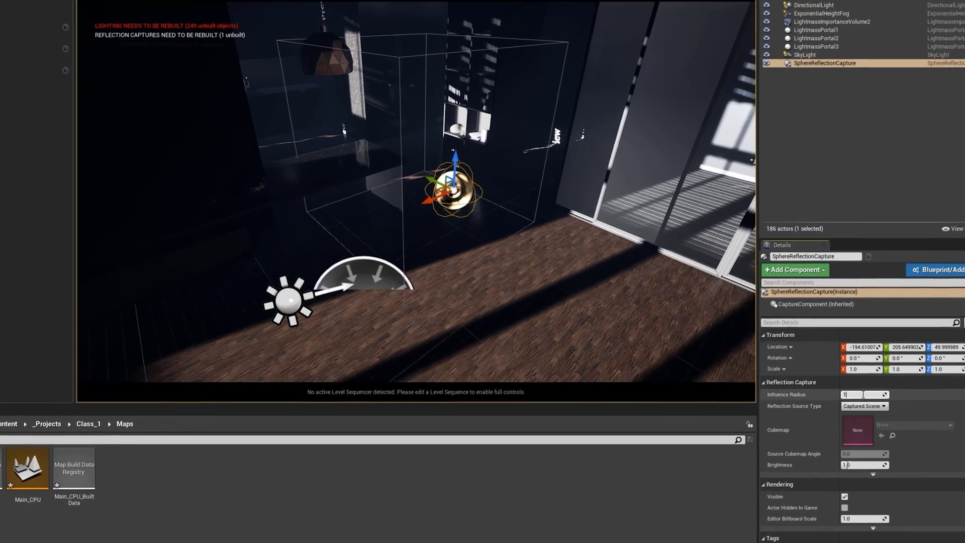
{"action": "type", "text": "500"}
{"action": "key", "text": "Return"}
{"action": "key", "text": "alt+h"}
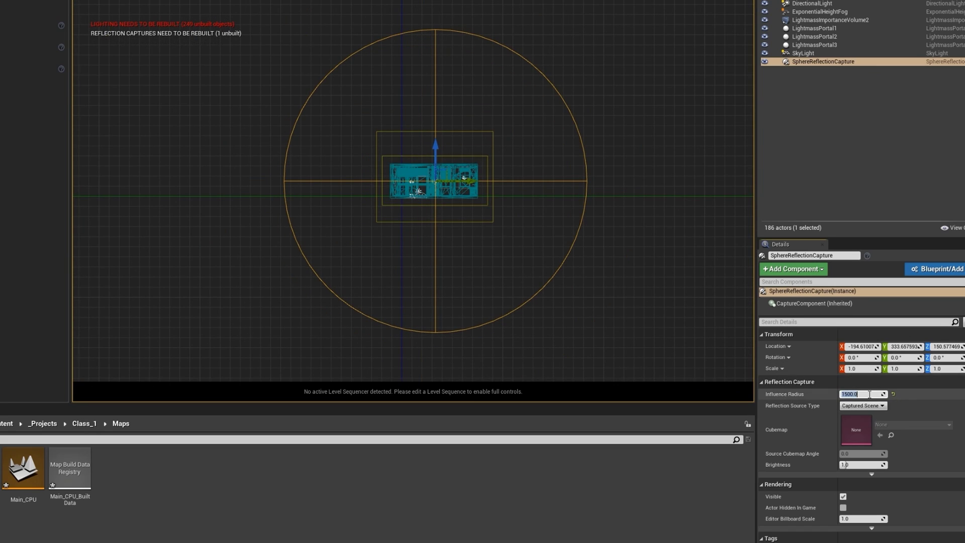
{"action": "scroll", "coordinate": [396, 153], "scroll_direction": "up", "scroll_amount": 3}
{"action": "key", "text": "alt+g"}
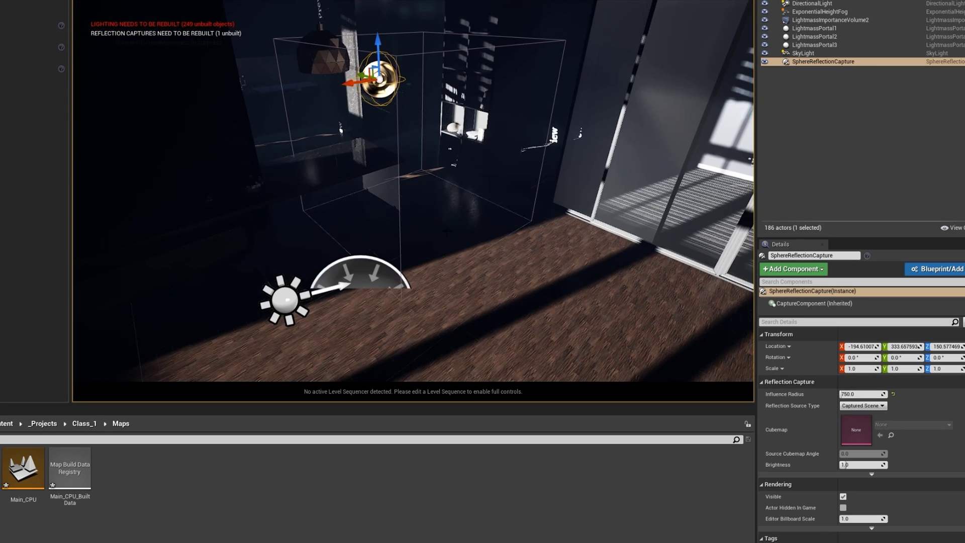
Step: Check the Preview option among the lighting build quality levels
{"action": "right_click_drag", "start_coordinate": [552, 154], "coordinate": [555, 128]}
{"action": "left_click", "coordinate": [563, 44]}
{"action": "mouse_move", "coordinate": [588, 74]}
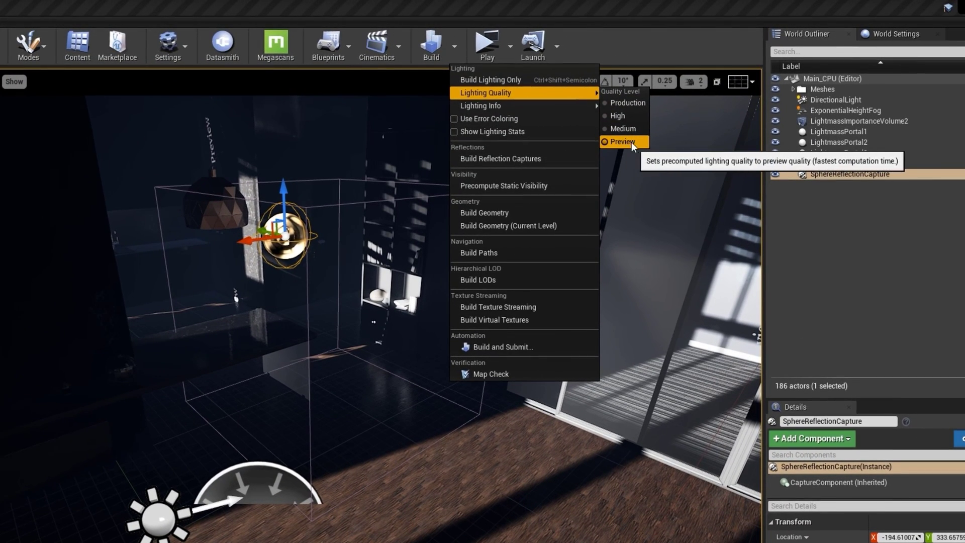
Step: Open the World Settings and reset all Lightmass settings to their defaults
{"action": "left_click", "coordinate": [178, 53]}
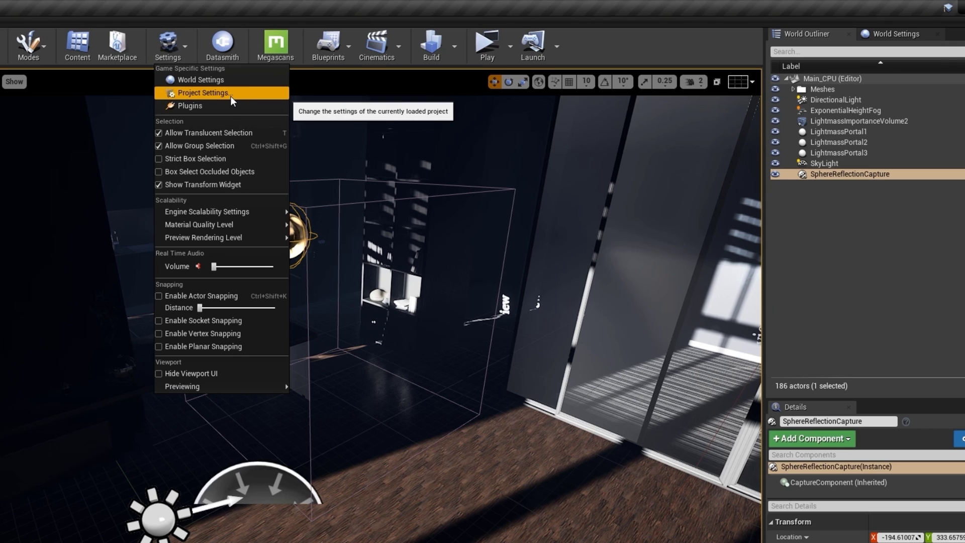
{"action": "left_click", "coordinate": [209, 79]}
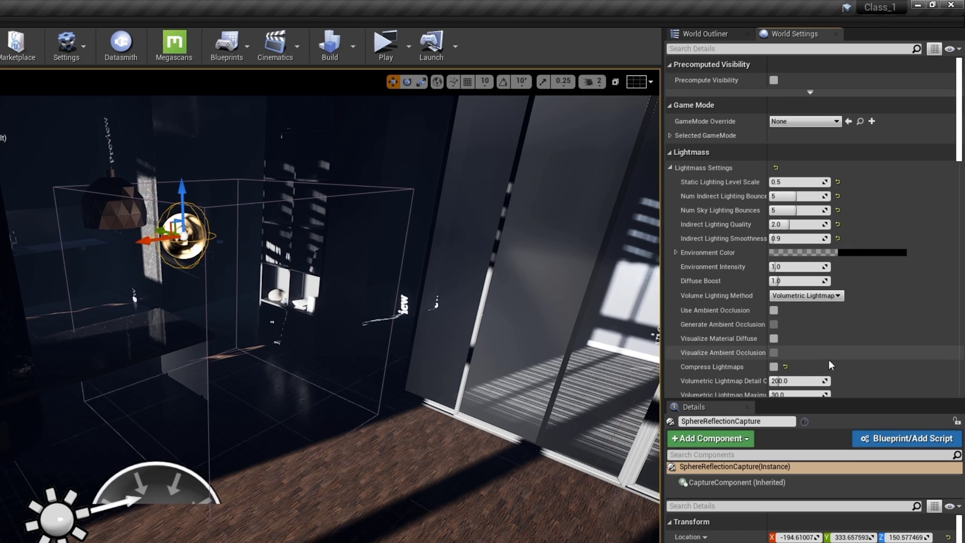
{"action": "left_click", "coordinate": [777, 169]}
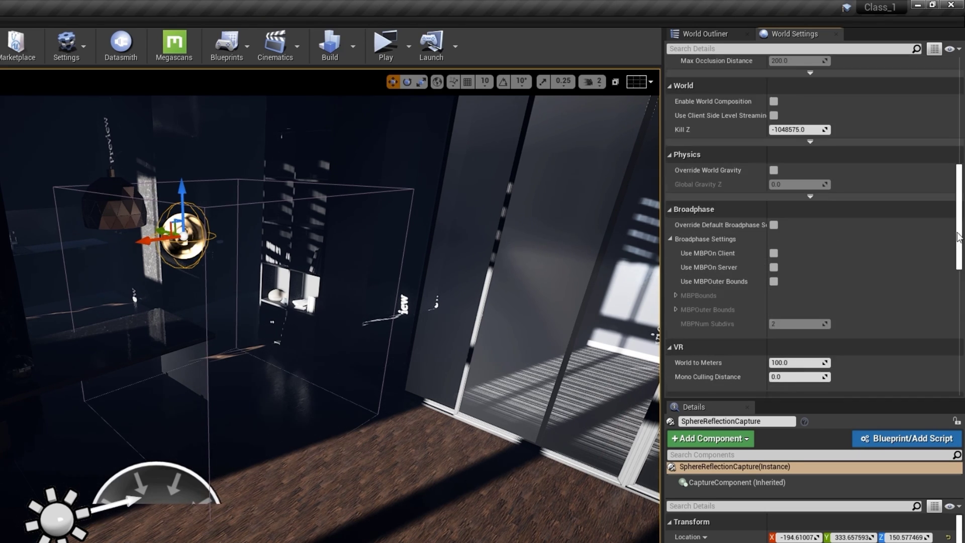
{"action": "scroll", "coordinate": [800, 214], "scroll_direction": "up", "scroll_amount": 3}
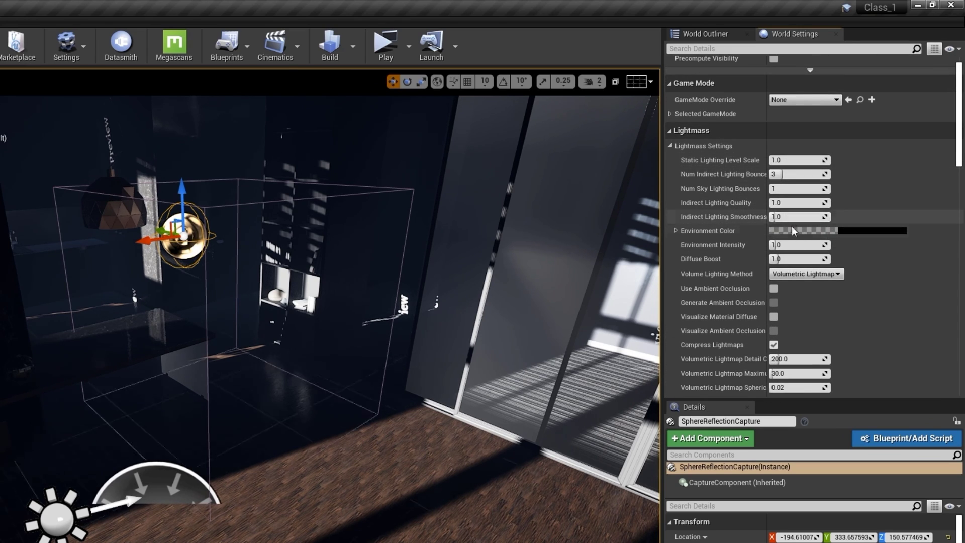
Step: Build the level's lighting at Preview quality
{"action": "left_click", "coordinate": [353, 46]}
{"action": "mouse_move", "coordinate": [406, 95]}
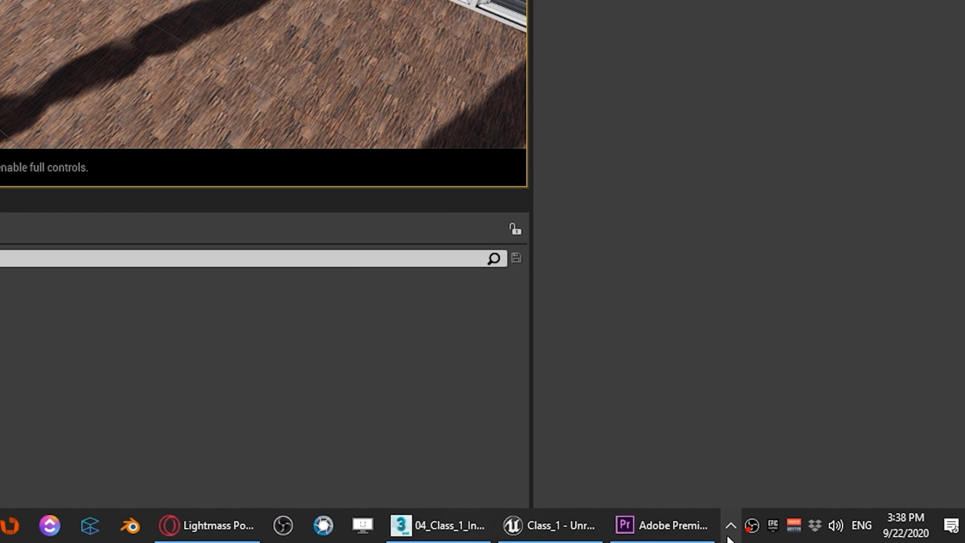
Step: Open Swarm Agent from the hidden background programs and examine its build status and settings
{"action": "left_click", "coordinate": [732, 523]}
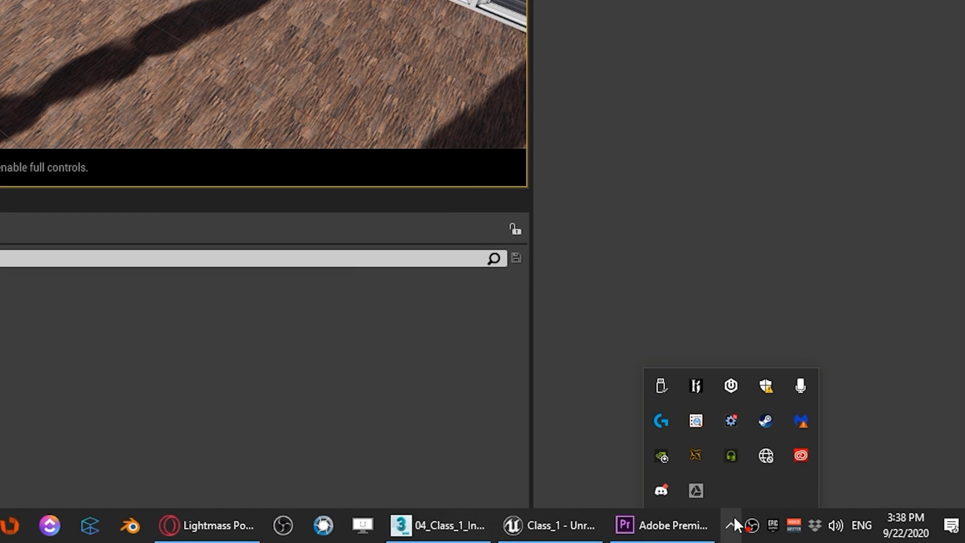
{"action": "double_click", "coordinate": [701, 454]}
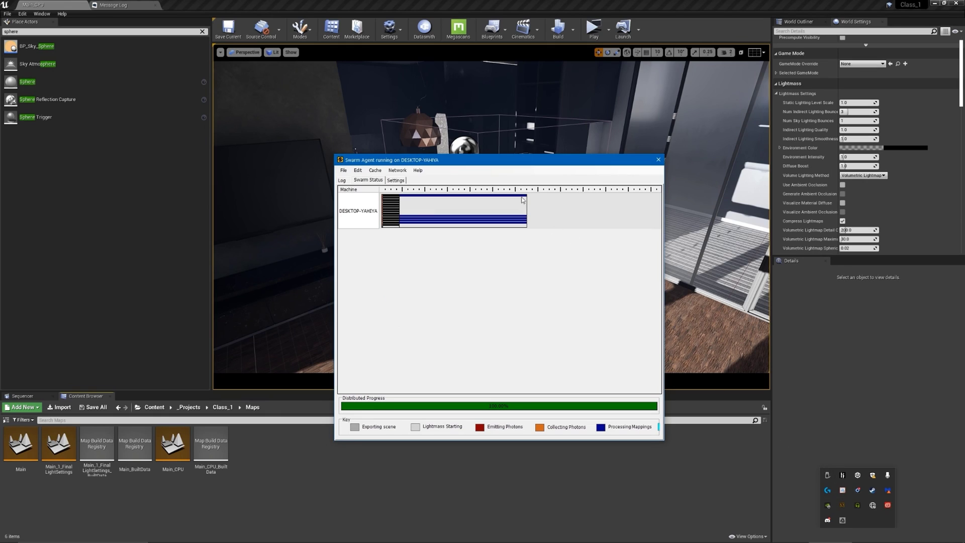
{"action": "left_click_drag", "start_coordinate": [468, 160], "coordinate": [443, 137]}
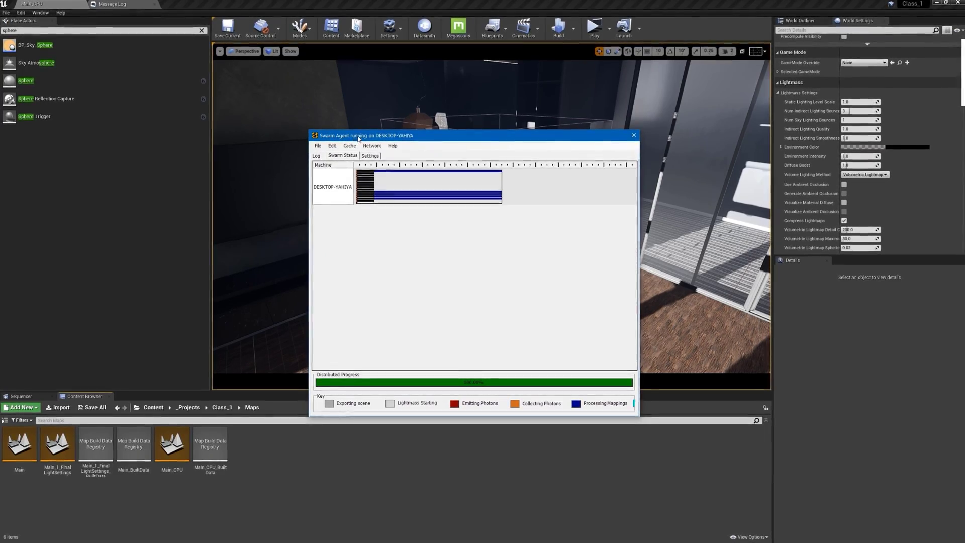
{"action": "left_click", "coordinate": [371, 157]}
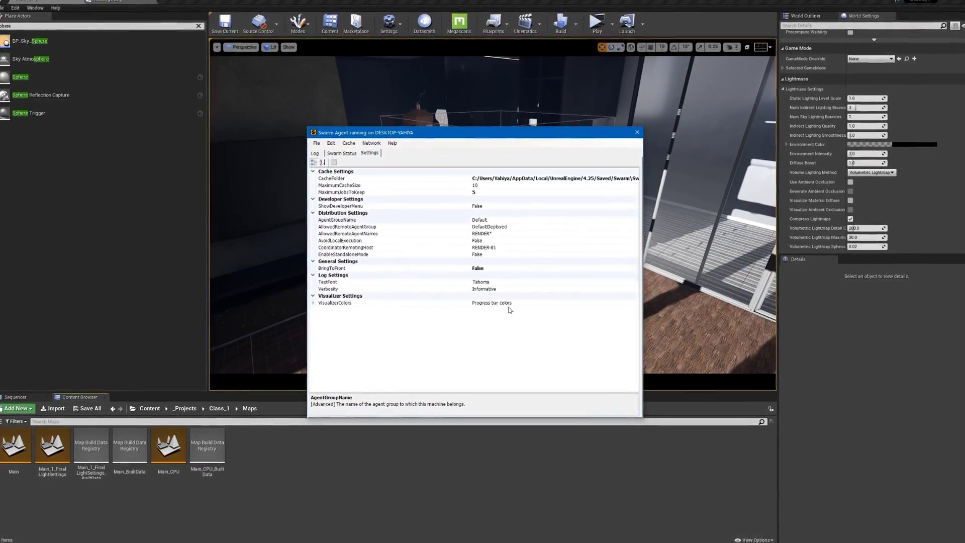
{"action": "left_click", "coordinate": [345, 156]}
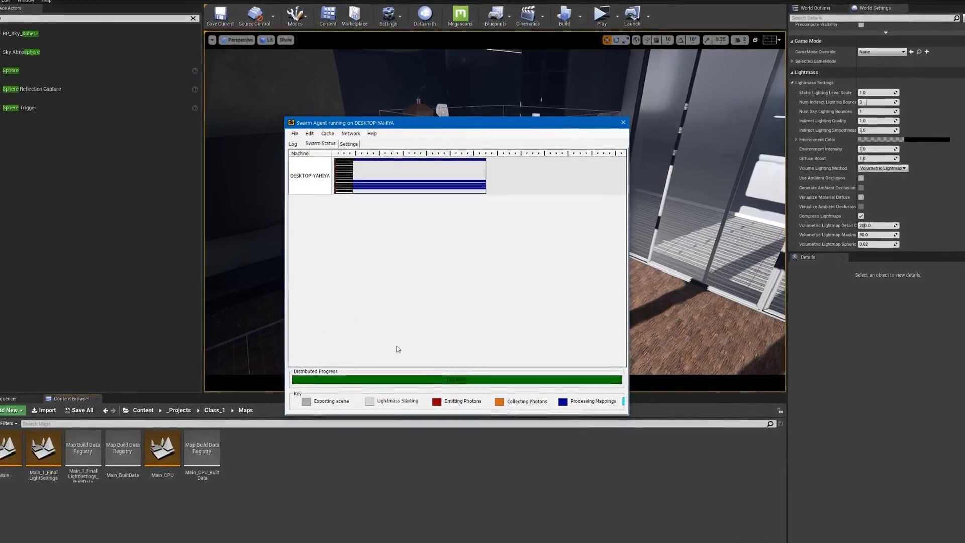
{"action": "left_click", "coordinate": [346, 141]}
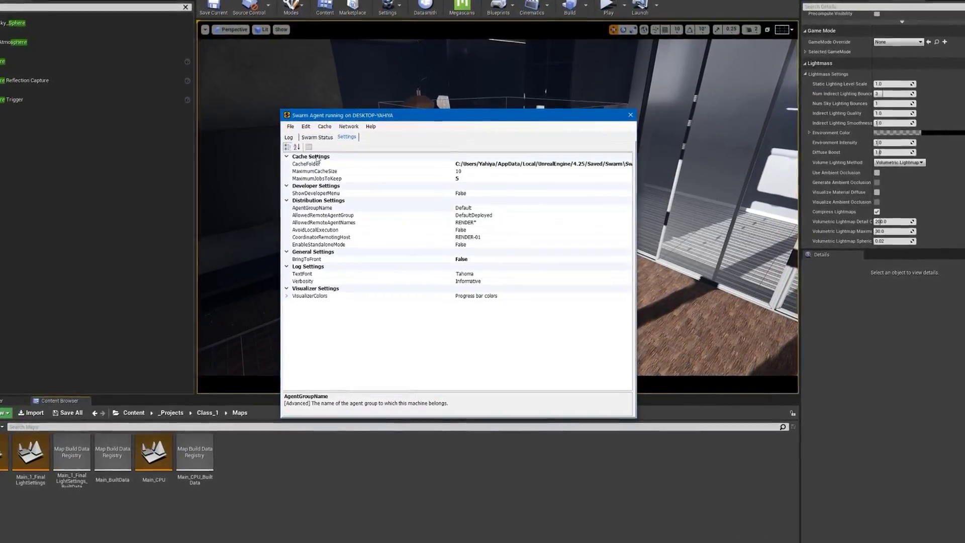
{"action": "left_click", "coordinate": [315, 133]}
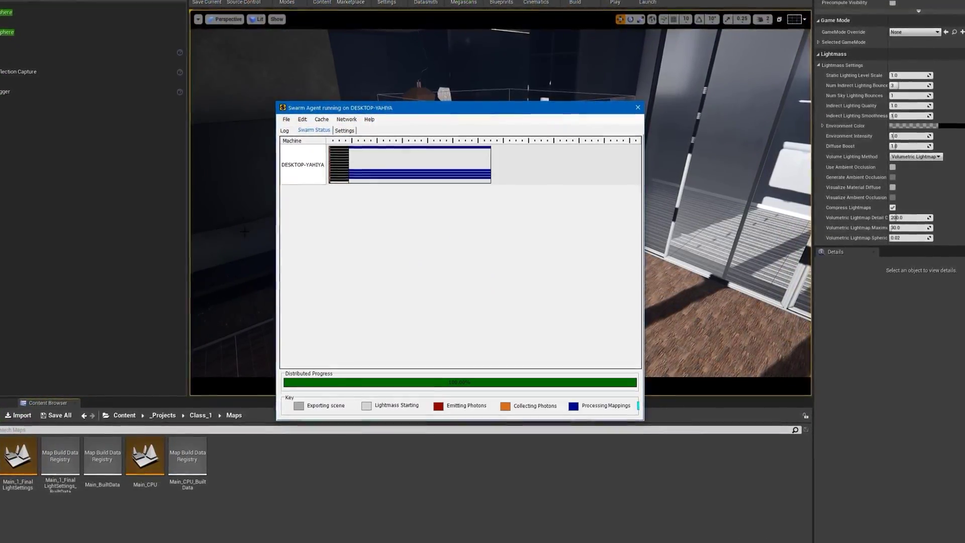
{"action": "mouse_move", "coordinate": [403, 180]}
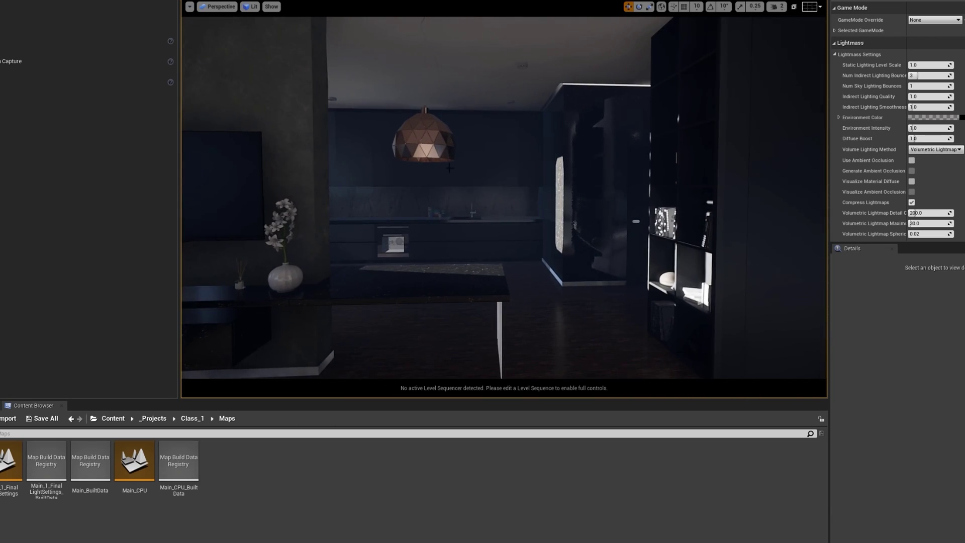
Step: Collapse the World Outliner hierarchy down to the Meshes folder and the ungrouped lighting actors
{"action": "left_click", "coordinate": [799, 21]}
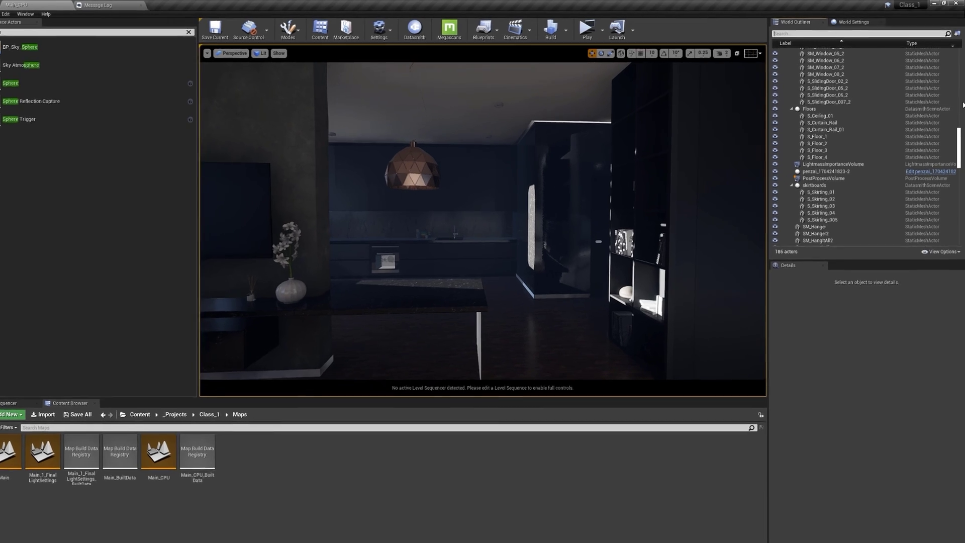
{"action": "left_click_drag", "start_coordinate": [959, 141], "coordinate": [955, 65]}
{"action": "left_click", "coordinate": [755, 59], "text": "shift"}
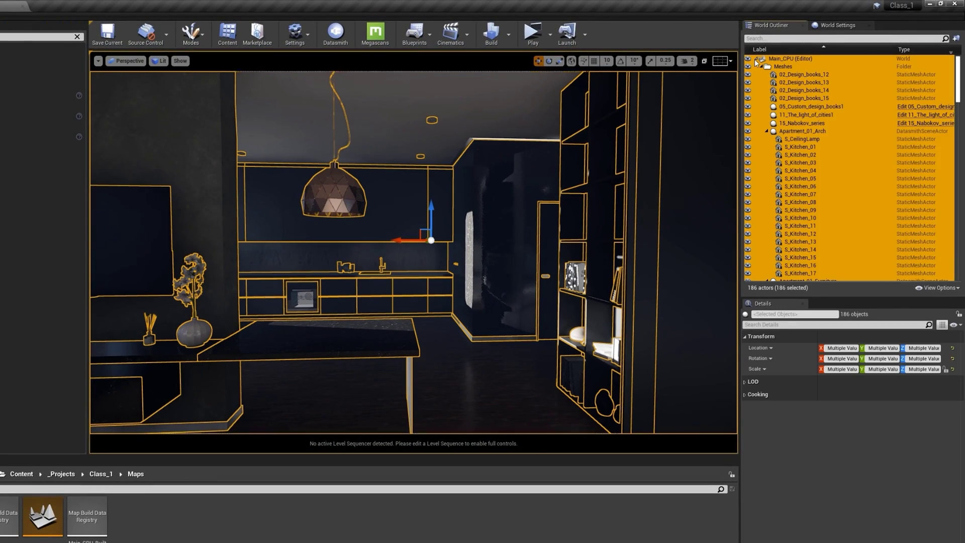
{"action": "left_click", "coordinate": [755, 59], "text": "shift"}
{"action": "left_click", "coordinate": [756, 59]}
{"action": "left_click", "coordinate": [806, 167]}
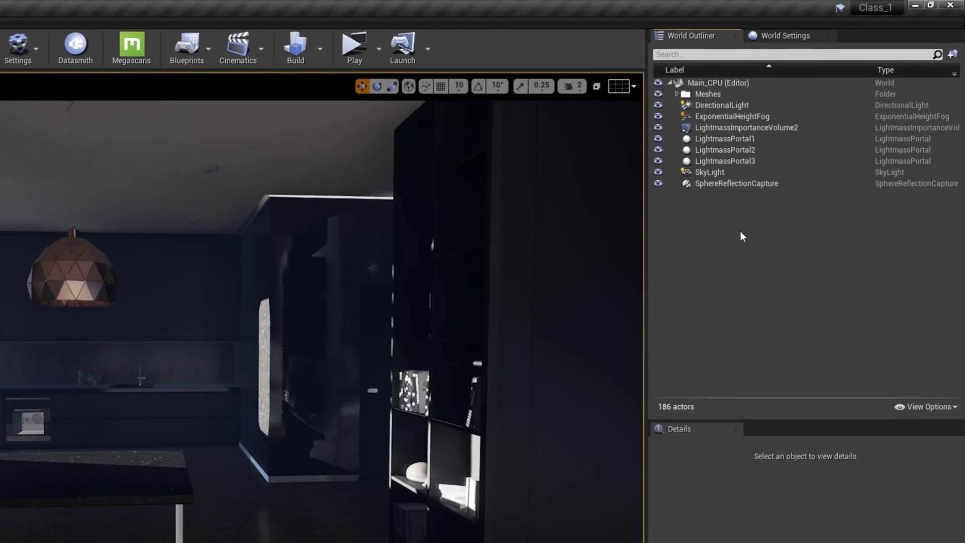
Step: Create a World Outliner folder named Lights
{"action": "right_click", "coordinate": [742, 237]}
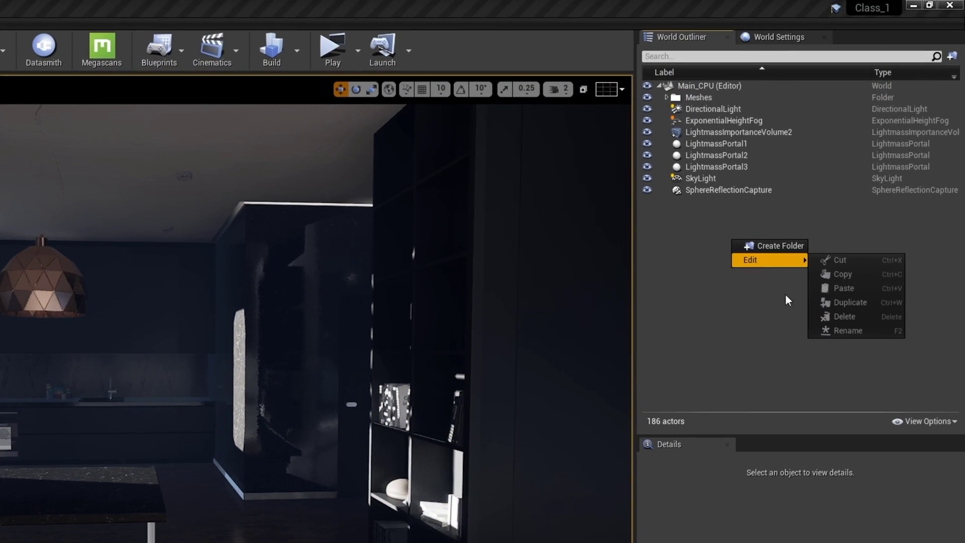
{"action": "left_click", "coordinate": [786, 236]}
{"action": "type", "text": "Lights"}
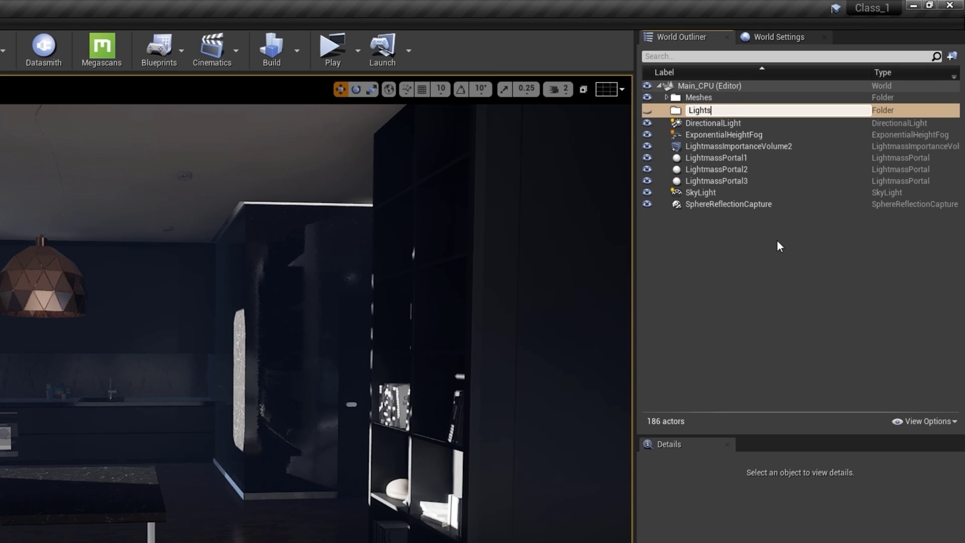
{"action": "key", "text": "Return"}
Step: Move all actors from DirectionalLight through SphereReflectionCapture into the Lights folder
{"action": "left_click", "coordinate": [729, 120]}
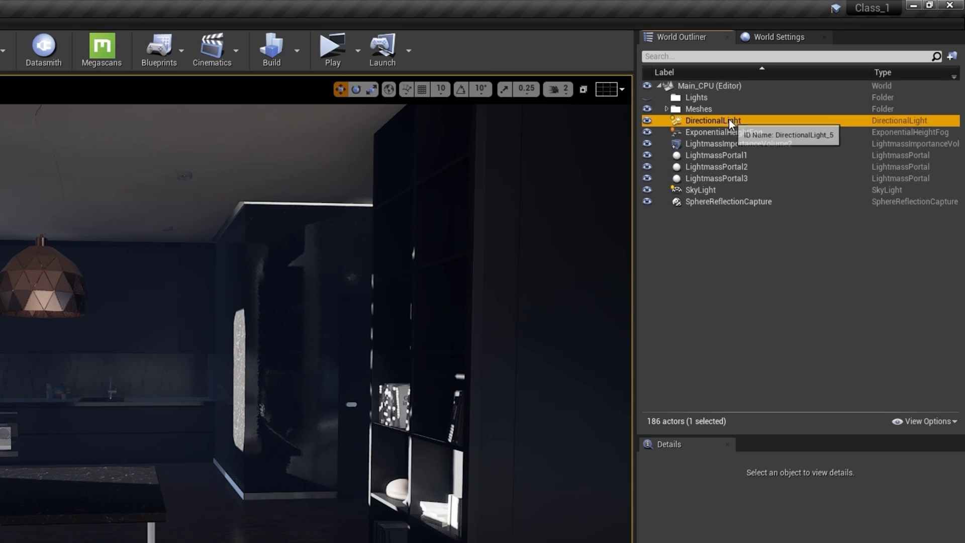
{"action": "left_click", "coordinate": [727, 201], "text": "shift"}
{"action": "left_click_drag", "start_coordinate": [696, 119], "coordinate": [699, 101]}
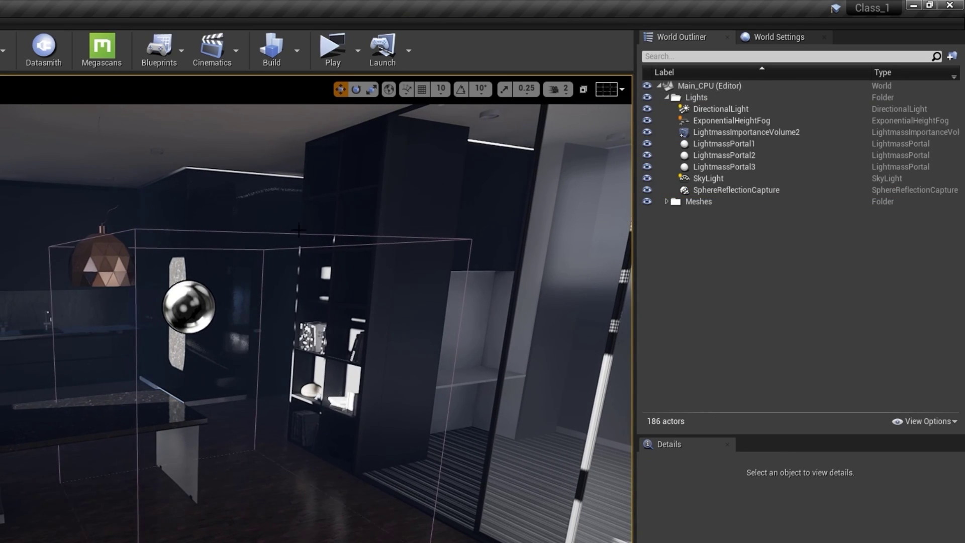
Step: Move the PostProcessVolume actor into the Lights folder and collapse the Meshes folder in the World Outliner
{"action": "left_click", "coordinate": [269, 241]}
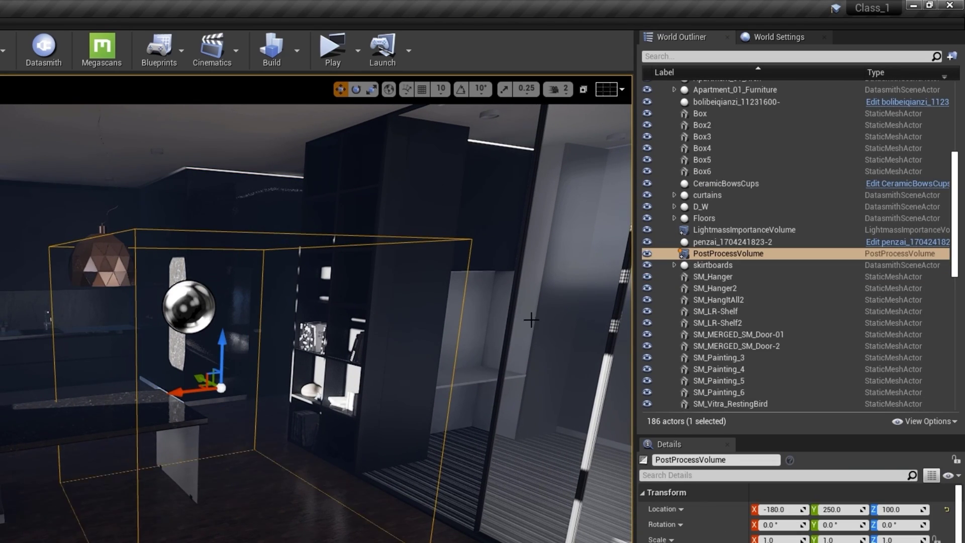
{"action": "right_click_drag", "start_coordinate": [269, 240], "coordinate": [224, 219]}
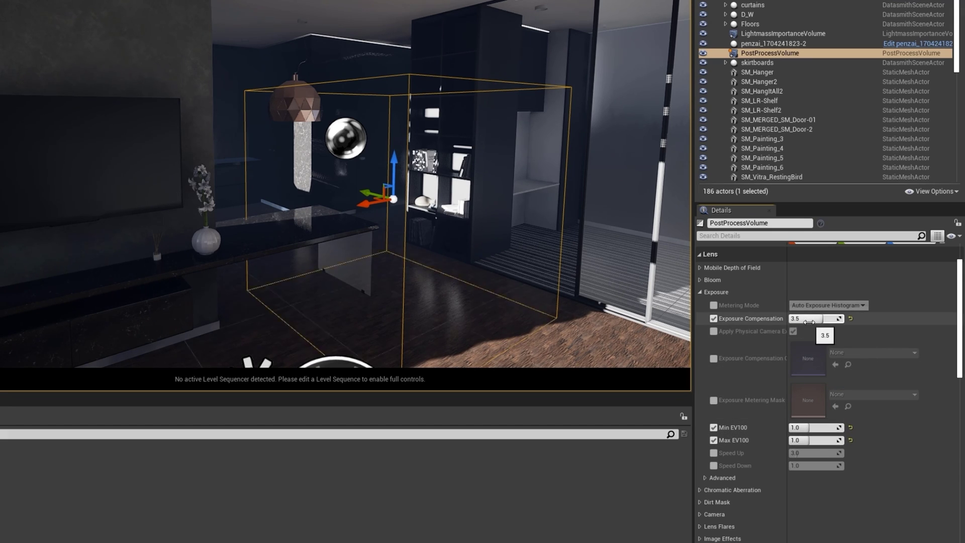
{"action": "scroll", "coordinate": [756, 129], "scroll_direction": "up", "scroll_amount": 5}
{"action": "scroll", "coordinate": [788, 144], "scroll_direction": "up", "scroll_amount": 5}
{"action": "left_click_drag", "start_coordinate": [757, 131], "coordinate": [742, 59]}
{"action": "scroll", "coordinate": [787, 145], "scroll_direction": "up", "scroll_amount": 1}
{"action": "left_click", "coordinate": [719, 154]}
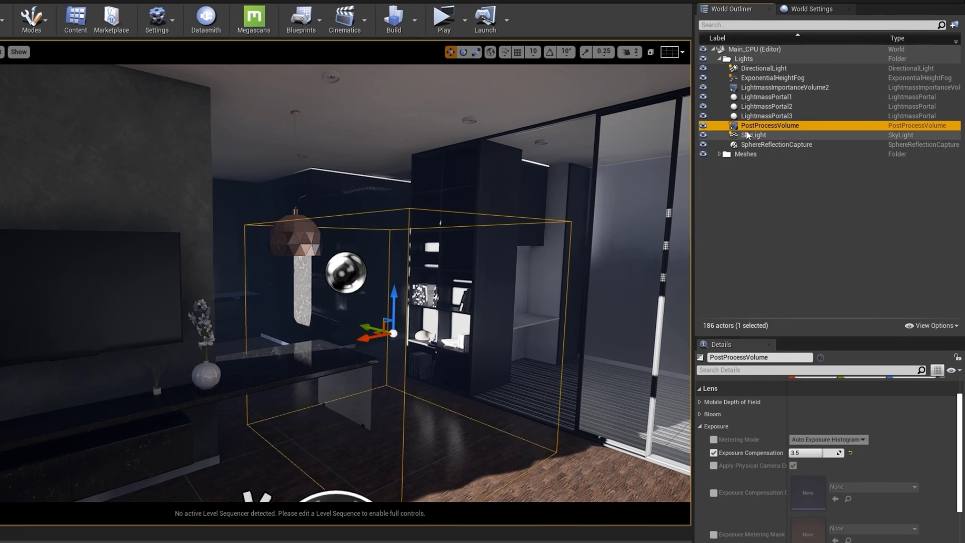
Step: Set the ExponentialHeightFog's Fog Density to 0.002 and examine the room and windows with the thinner fog
{"action": "left_click", "coordinate": [756, 78]}
{"action": "key", "text": "f"}
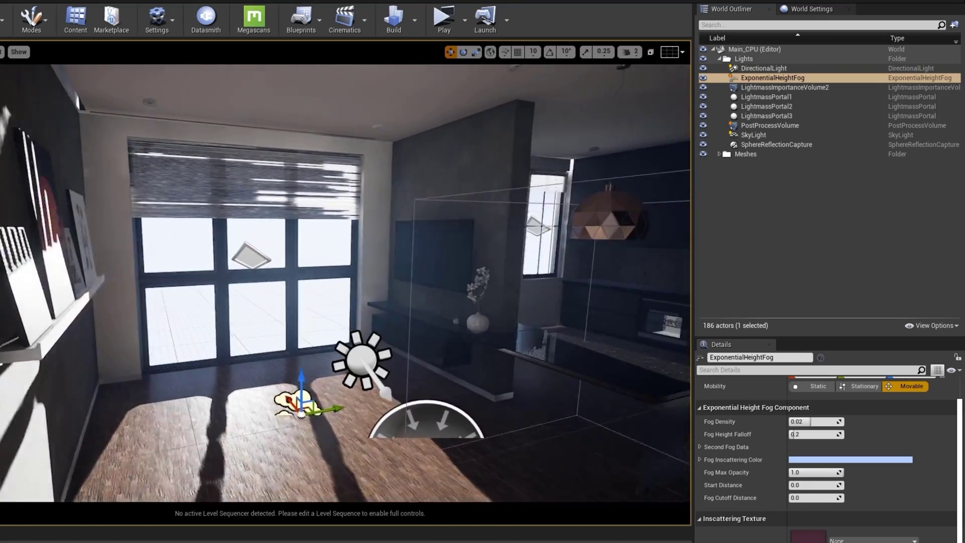
{"action": "right_click_drag", "start_coordinate": [440, 273], "coordinate": [403, 255]}
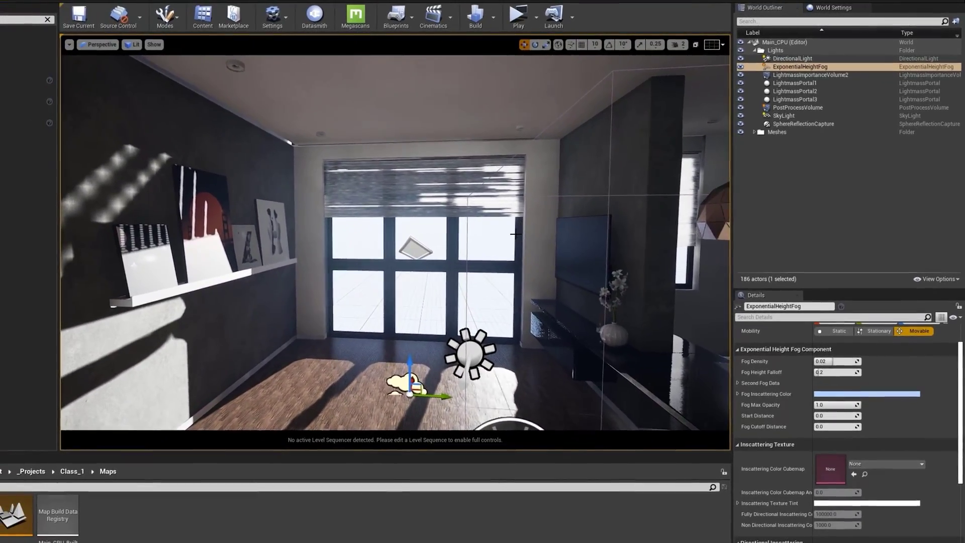
{"action": "right_click_drag", "start_coordinate": [515, 234], "coordinate": [482, 239]}
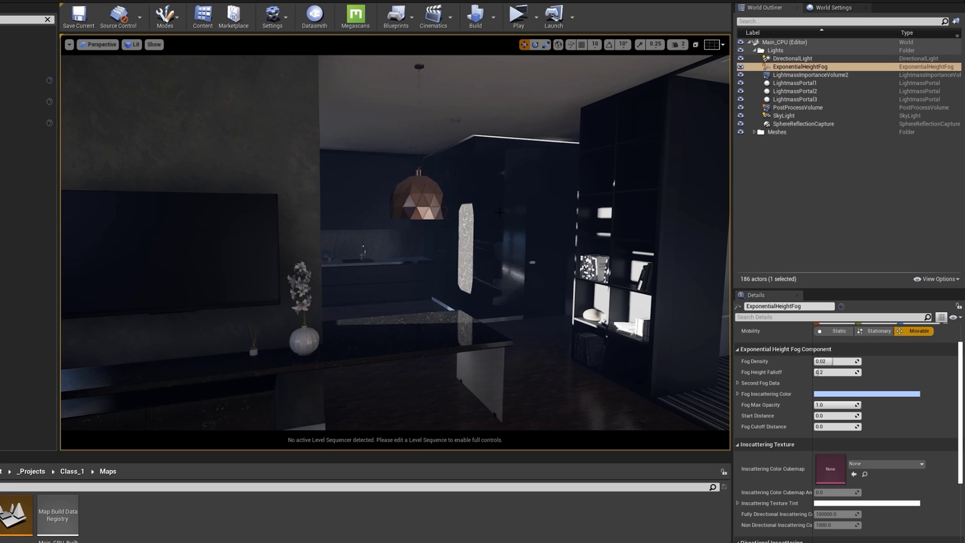
{"action": "middle_click_drag", "start_coordinate": [488, 232], "coordinate": [492, 246]}
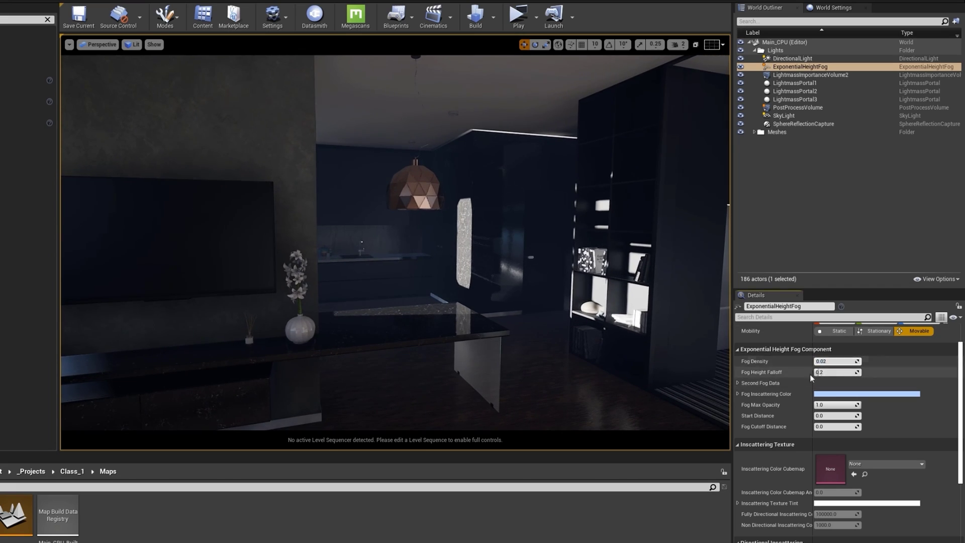
{"action": "key", "text": "Return"}
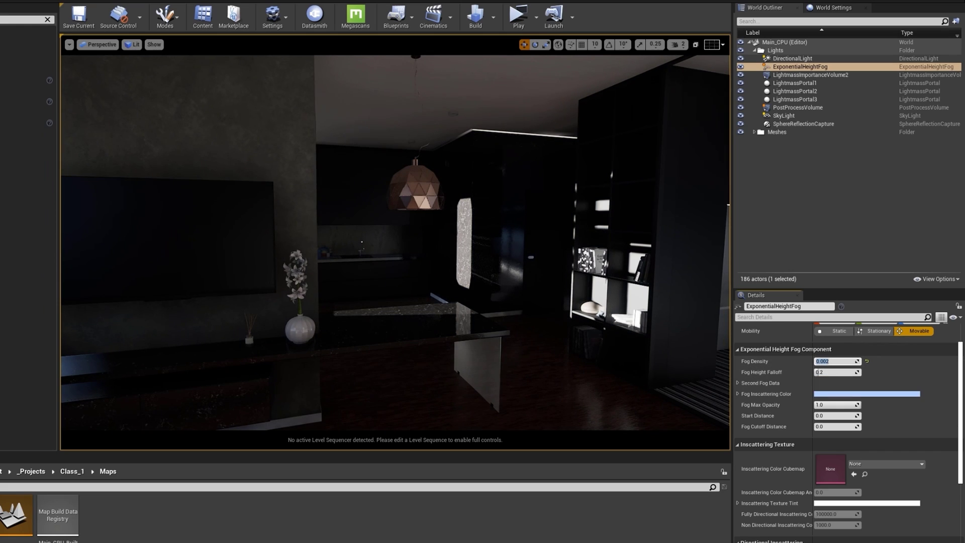
{"action": "right_click_drag", "start_coordinate": [490, 237], "coordinate": [389, 243]}
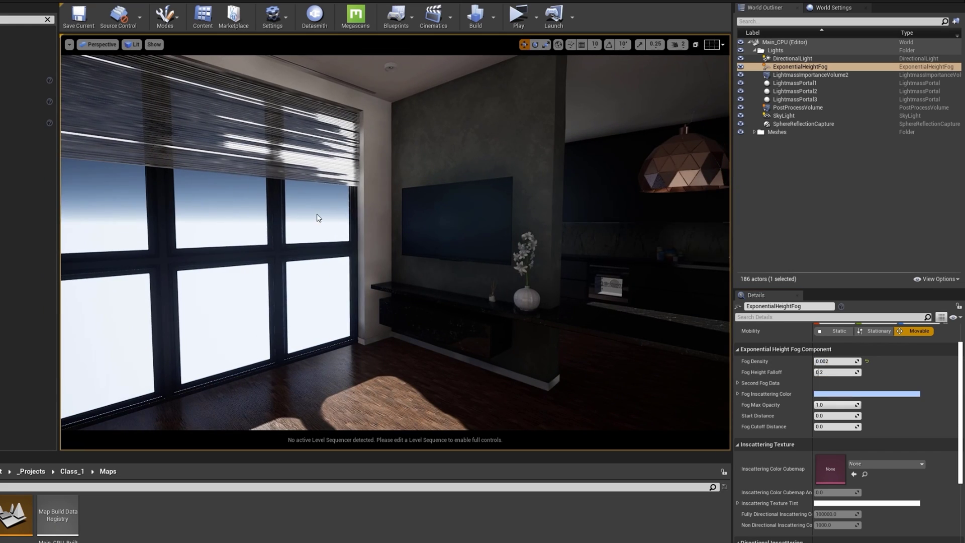
{"action": "right_click_drag", "start_coordinate": [317, 218], "coordinate": [383, 221]}
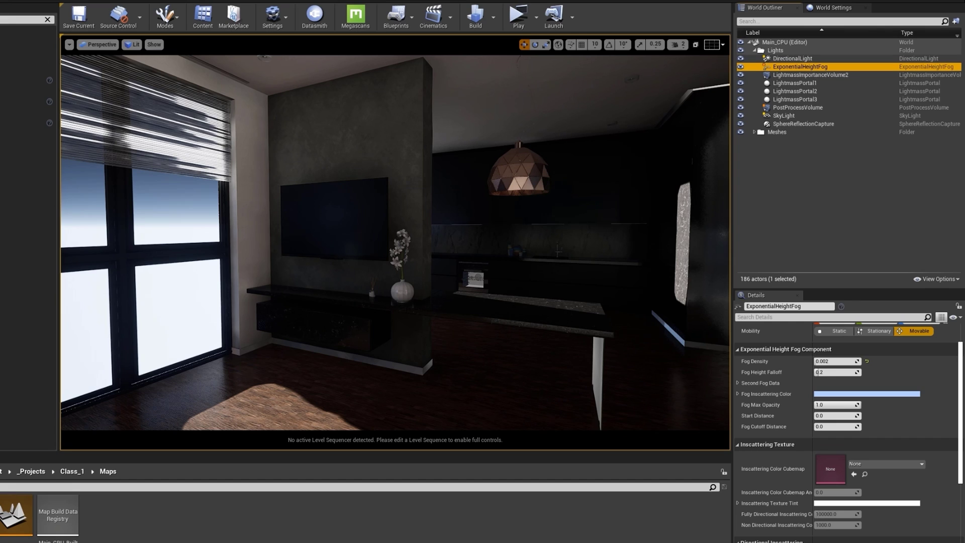
Step: Delete the ExponentialHeightFog actor to compare the scene without it, and undo the deletion
{"action": "key", "text": "Delete"}
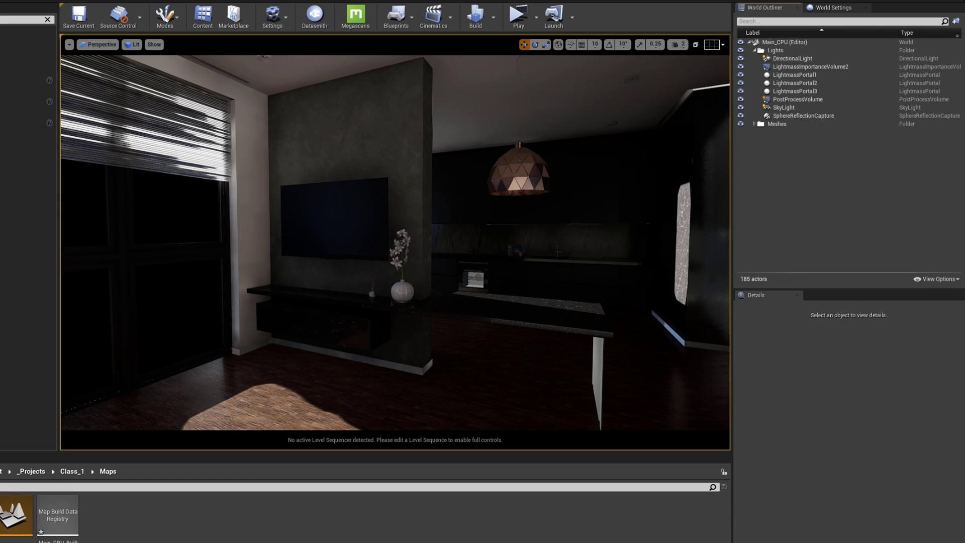
{"action": "key", "text": "ctrl+z"}
{"action": "right_click_drag", "start_coordinate": [410, 236], "coordinate": [427, 174]}
{"action": "key", "text": "Delete"}
{"action": "key", "text": "ctrl+z"}
{"action": "left_click", "coordinate": [366, 217]}
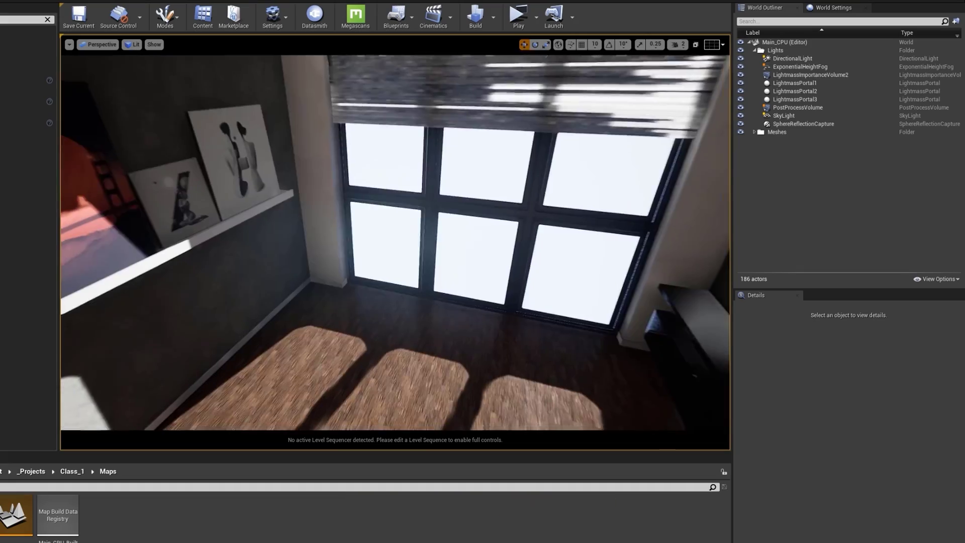
Step: Rotate the DirectionalLight by about 53 degrees so the window light falls across the floor, and inspect the unbuilt preview shadows
{"action": "right_click_drag", "start_coordinate": [435, 284], "coordinate": [436, 285]}
{"action": "left_click", "coordinate": [507, 322]}
{"action": "right_click_drag", "start_coordinate": [507, 323], "coordinate": [534, 297]}
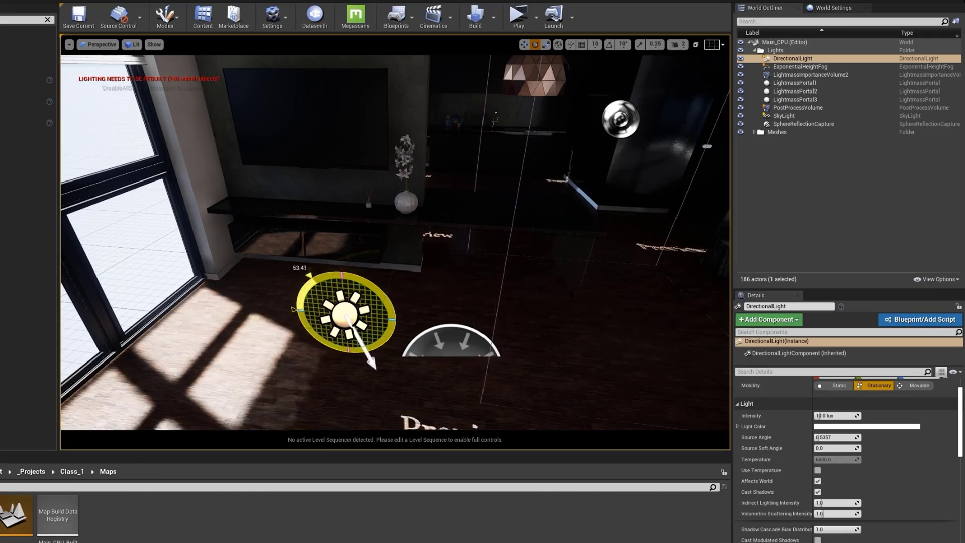
{"action": "right_click_drag", "start_coordinate": [415, 248], "coordinate": [331, 181]}
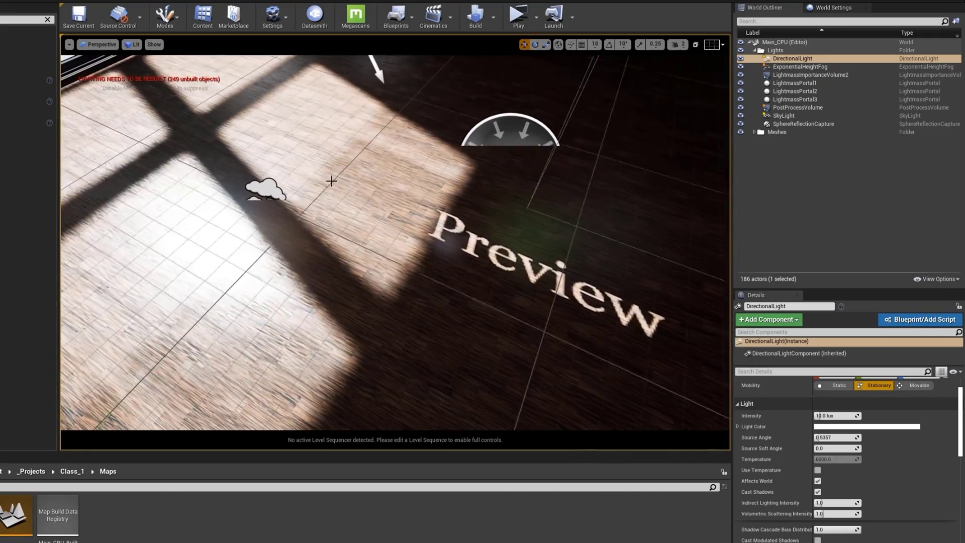
{"action": "right_click_drag", "start_coordinate": [388, 194], "coordinate": [546, 124]}
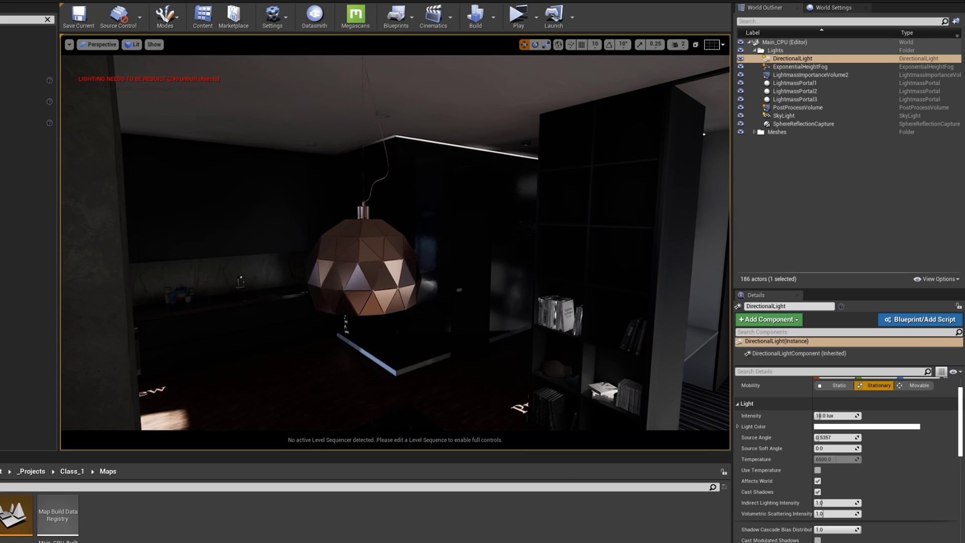
{"action": "right_click_drag", "start_coordinate": [395, 242], "coordinate": [629, 267]}
{"action": "right_click_drag", "start_coordinate": [374, 301], "coordinate": [483, 301]}
Step: Examine the overridden light map resolution in the Lighting settings of the parquet floor S_Floor_2
{"action": "left_click", "coordinate": [523, 281]}
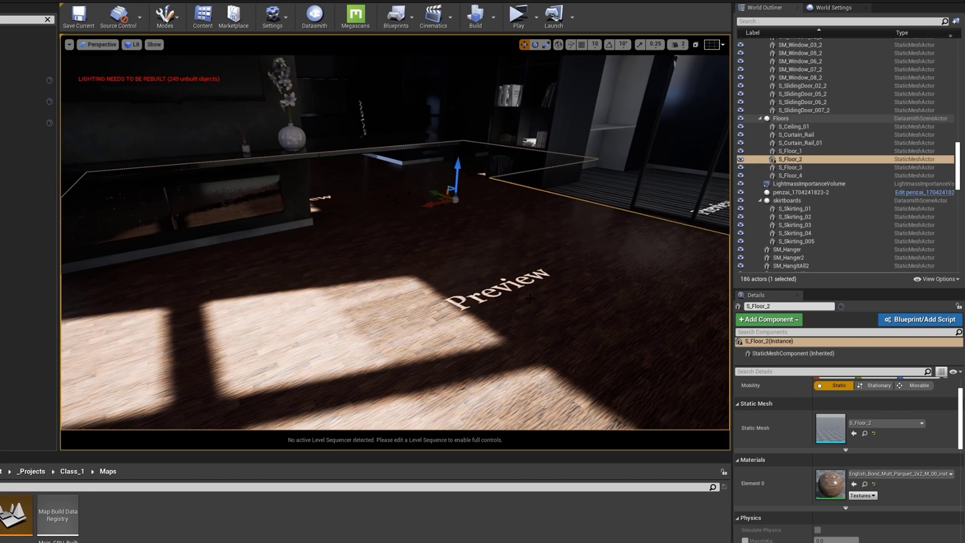
{"action": "key", "text": "Escape"}
{"action": "left_click", "coordinate": [508, 336]}
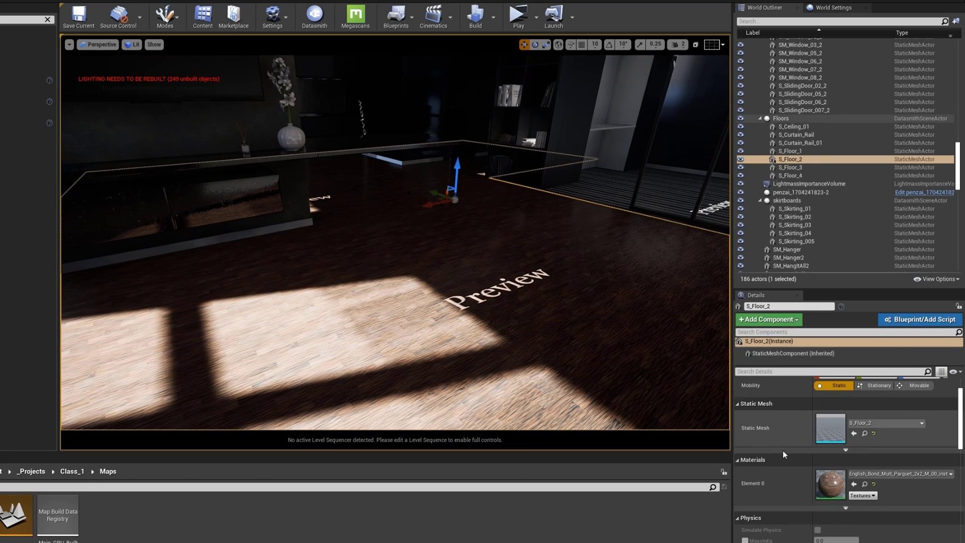
{"action": "scroll", "coordinate": [783, 451], "scroll_direction": "down", "scroll_amount": 6}
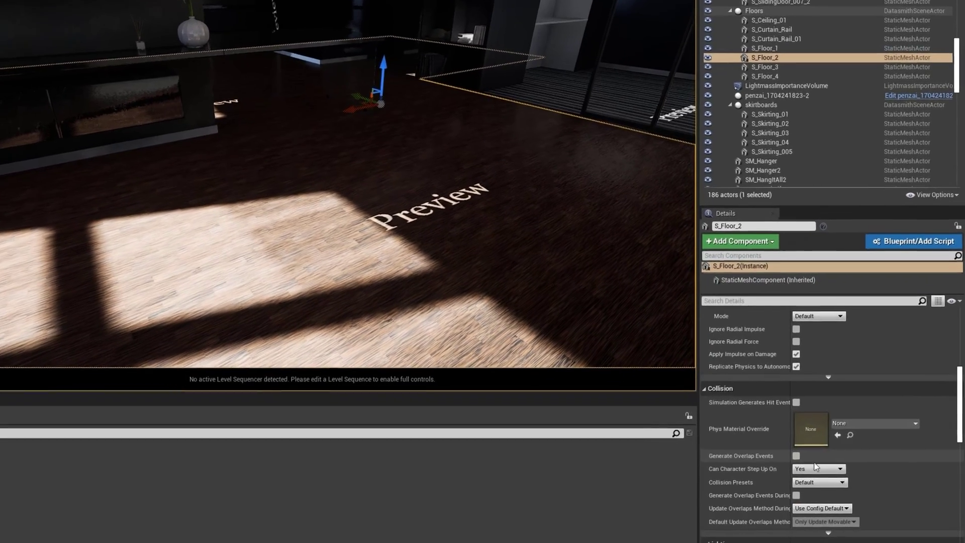
{"action": "scroll", "coordinate": [816, 466], "scroll_direction": "down", "scroll_amount": 3}
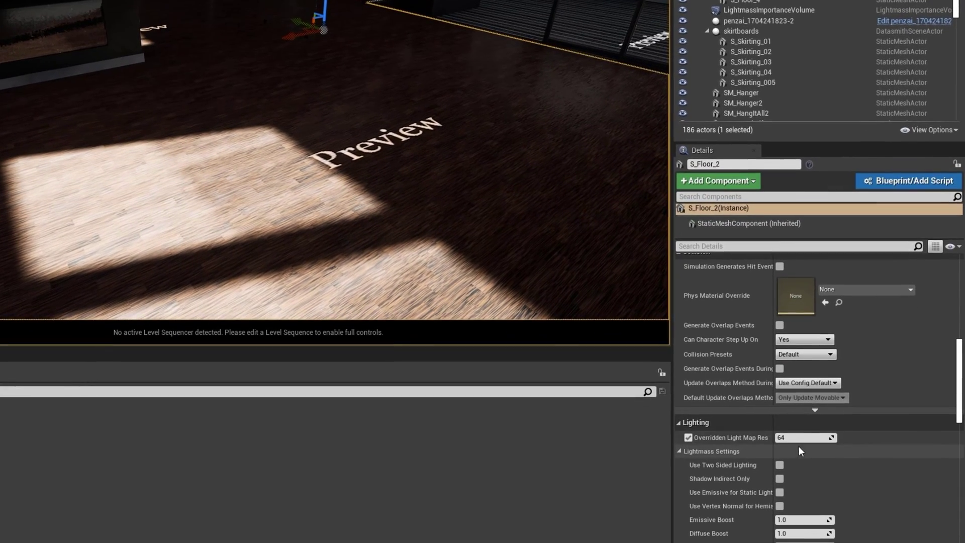
{"action": "left_click", "coordinate": [797, 437]}
{"action": "key", "text": "Return"}
{"action": "right_click_drag", "start_coordinate": [402, 201], "coordinate": [422, 90]}
{"action": "key", "text": "Escape"}
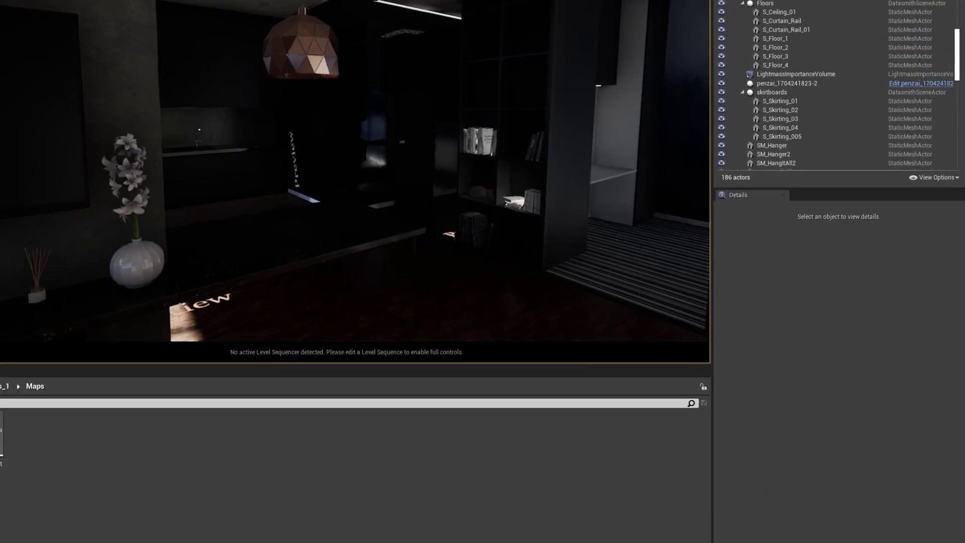
Step: Set Static Lighting Level Scale to 0.1 in the Lightmass World Settings
{"action": "key", "text": "w"}
{"action": "right_click_drag", "start_coordinate": [480, 111], "coordinate": [503, 43]}
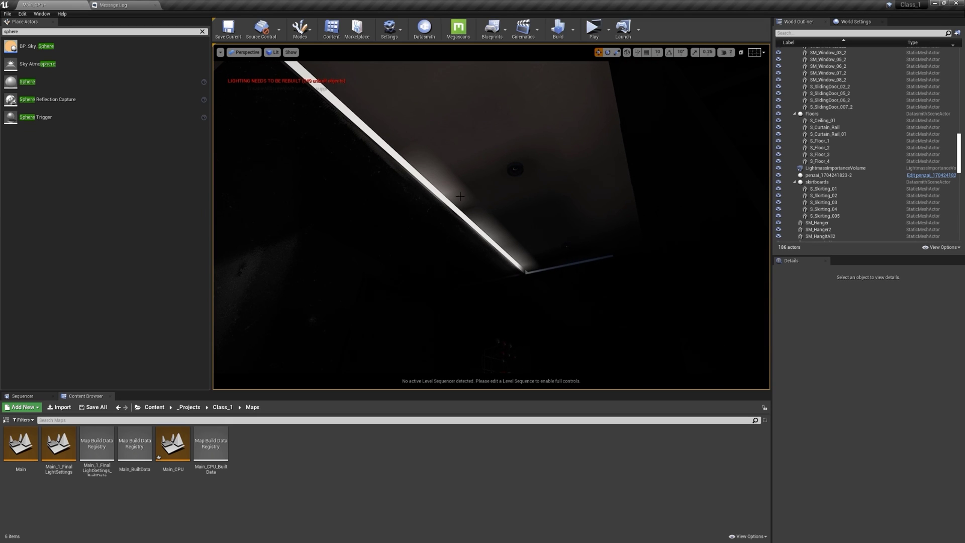
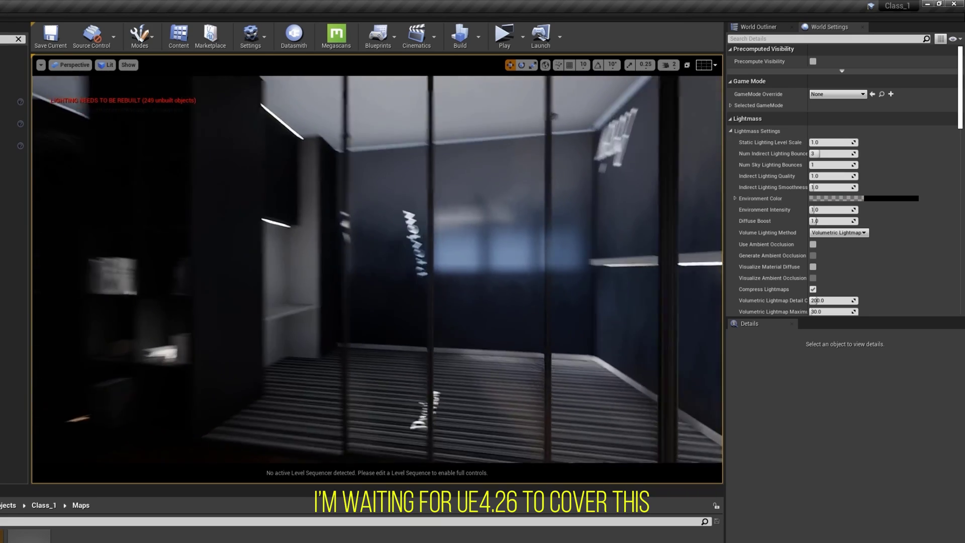
{"action": "key", "text": "w"}
{"action": "right_click_drag", "start_coordinate": [401, 370], "coordinate": [472, 400]}
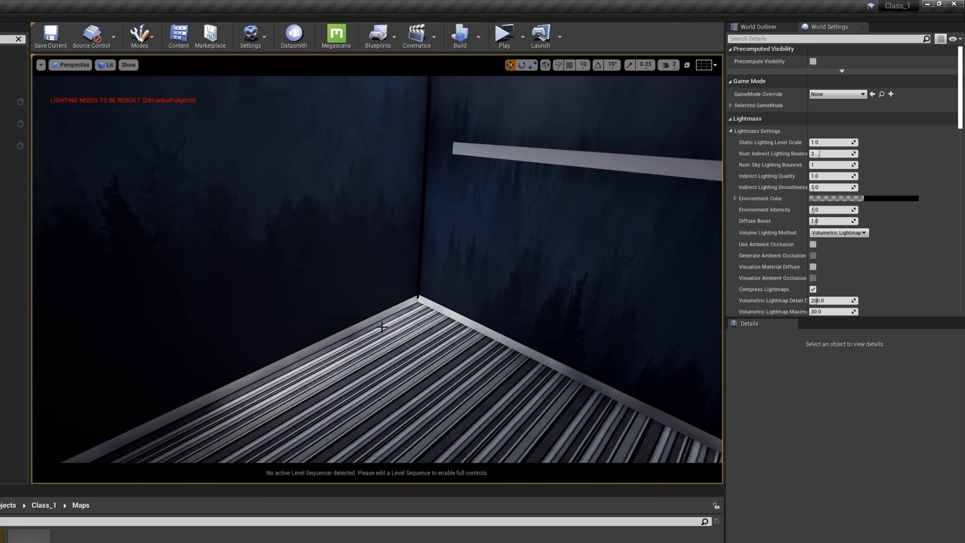
{"action": "right_click_drag", "start_coordinate": [432, 316], "coordinate": [432, 315]}
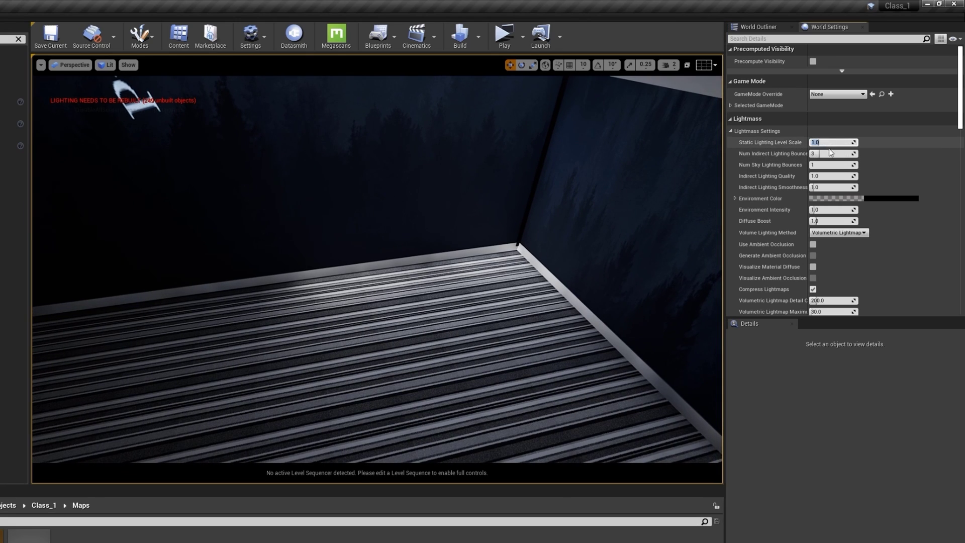
{"action": "type", "text": ".5"}
{"action": "key", "text": "Return"}
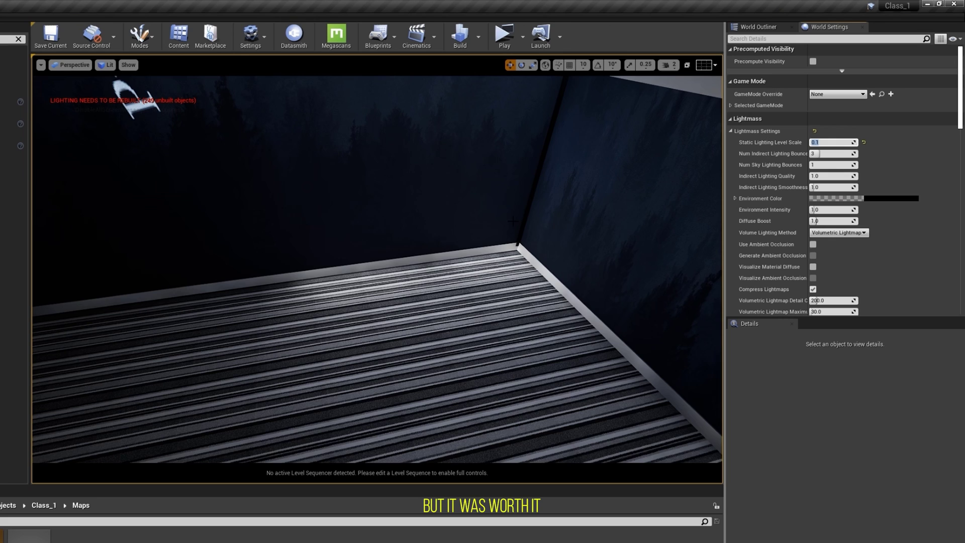
Step: Inspect the shelf niche in the striped-floor room and set Static Lighting Level Scale to 0.8
{"action": "right_click_drag", "start_coordinate": [513, 221], "coordinate": [382, 234]}
{"action": "right_click_drag", "start_coordinate": [463, 279], "coordinate": [517, 279]}
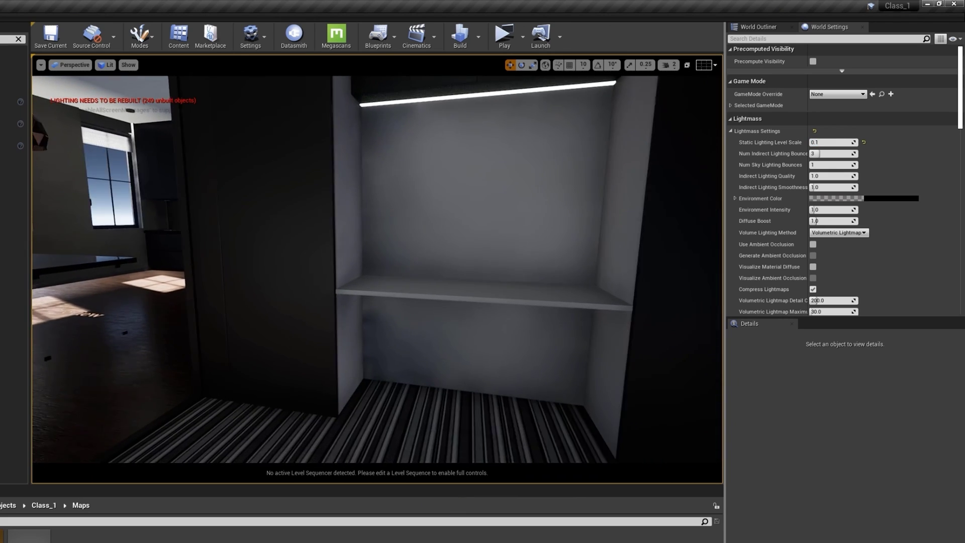
{"action": "right_click_drag", "start_coordinate": [507, 223], "coordinate": [502, 224]}
{"action": "left_click", "coordinate": [832, 142]}
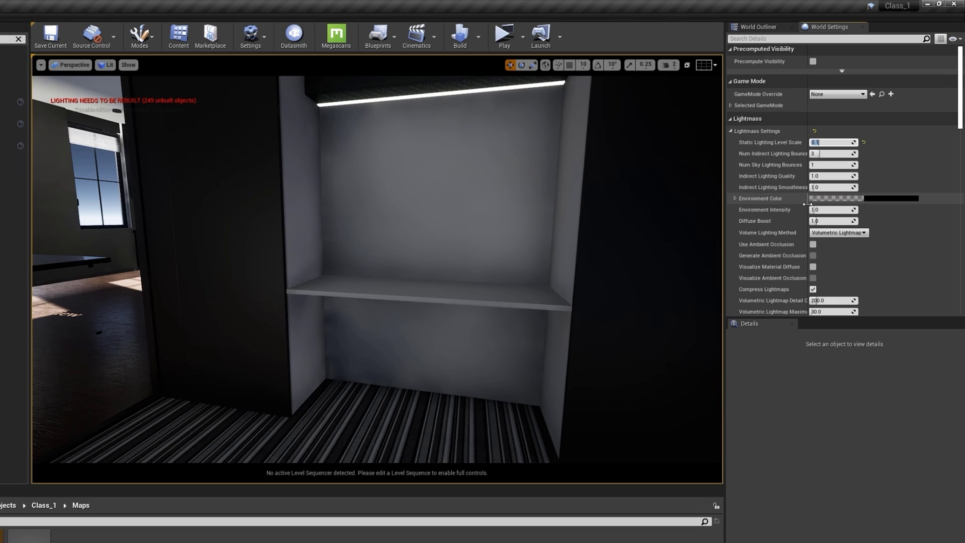
{"action": "type", "text": "0.8"}
{"action": "key", "text": "Return"}
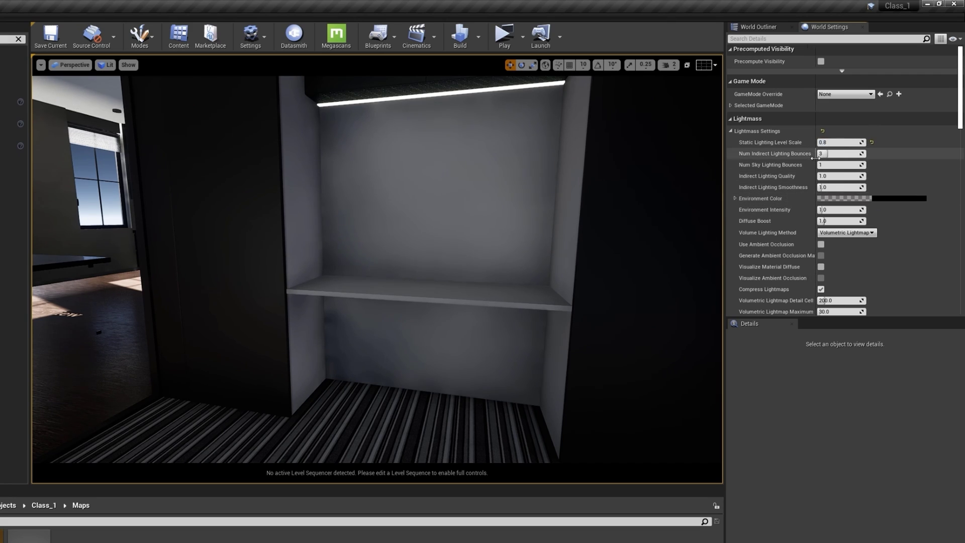
Step: Widen the Lightmass setting names column and set Num Indirect Lighting Bounces to 10
{"action": "left_click_drag", "start_coordinate": [807, 164], "coordinate": [821, 163]}
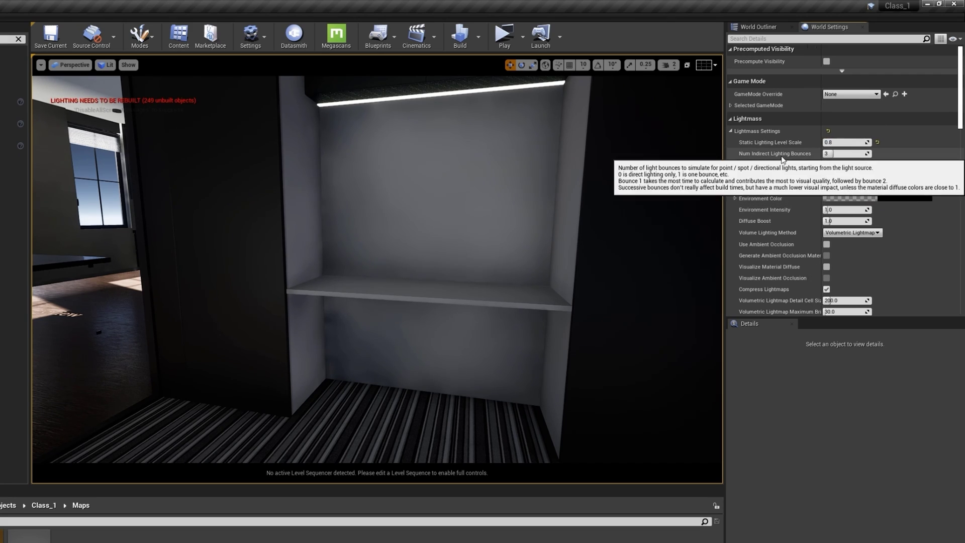
{"action": "left_click", "coordinate": [834, 153]}
{"action": "type", "text": "10"}
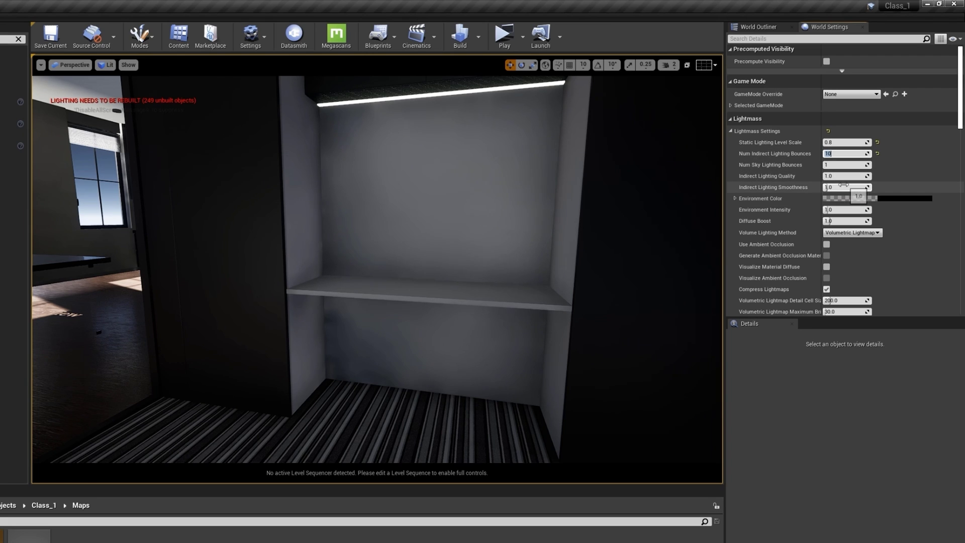
{"action": "key", "text": "Return"}
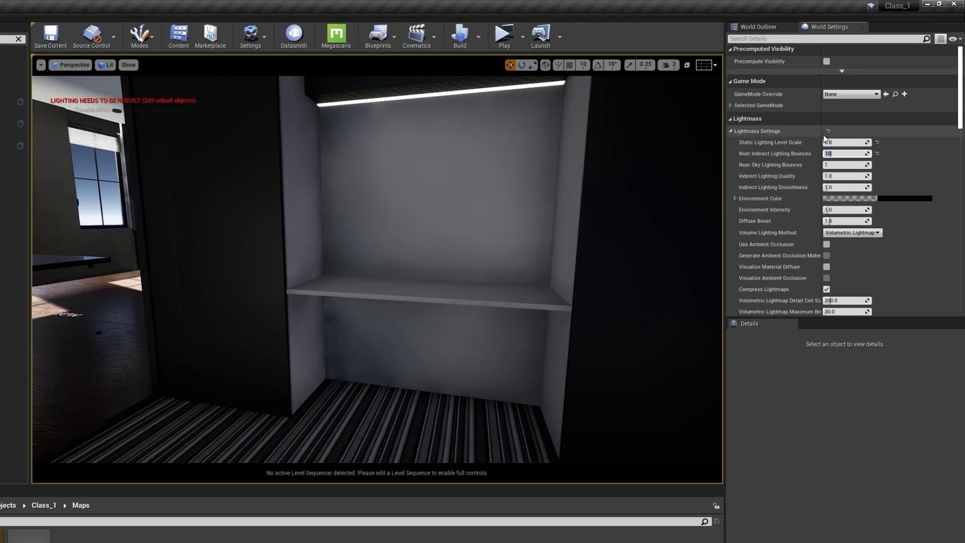
Step: Set Num Indirect Lighting Bounces to 100, Num Sky Lighting Bounces to 10 and Indirect Lighting Quality to 4
{"action": "mouse_move", "coordinate": [503, 211]}
{"action": "right_mouse_down"}
{"action": "mouse_move", "coordinate": [423, 196]}
{"action": "mouse_move", "coordinate": [372, 201]}
{"action": "mouse_move", "coordinate": [503, 206]}
{"action": "right_mouse_up"}
{"action": "key", "text": "w"}
{"action": "key", "text": "a"}
{"action": "right_click_drag", "start_coordinate": [495, 243], "coordinate": [589, 287]}
{"action": "mouse_move", "coordinate": [606, 250]}
{"action": "right_mouse_down"}
{"action": "mouse_move", "coordinate": [600, 221]}
{"action": "mouse_move", "coordinate": [605, 250]}
{"action": "mouse_move", "coordinate": [583, 265]}
{"action": "right_mouse_up"}
{"action": "key", "text": "d"}
{"action": "key", "text": "e"}
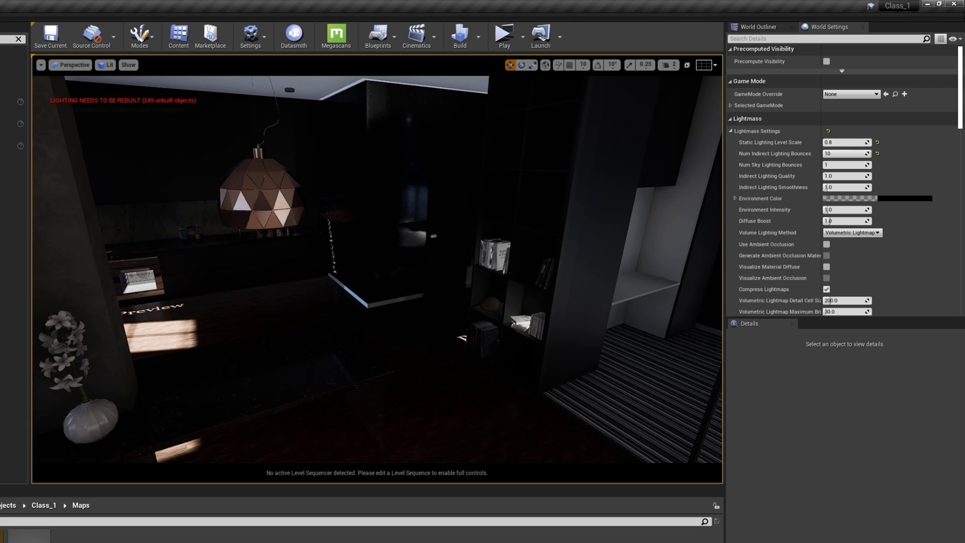
{"action": "type", "text": "0"}
{"action": "key", "text": "Return"}
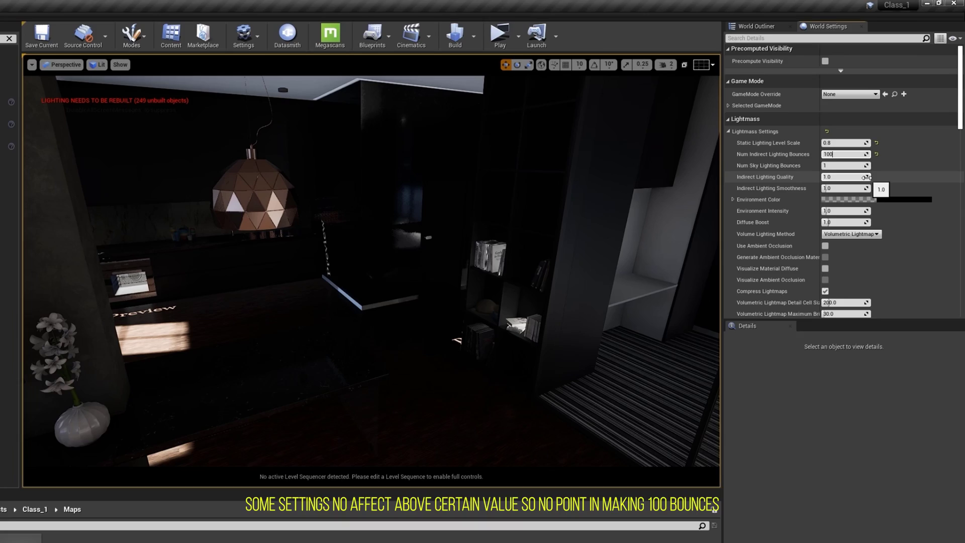
{"action": "key", "text": "Tab"}
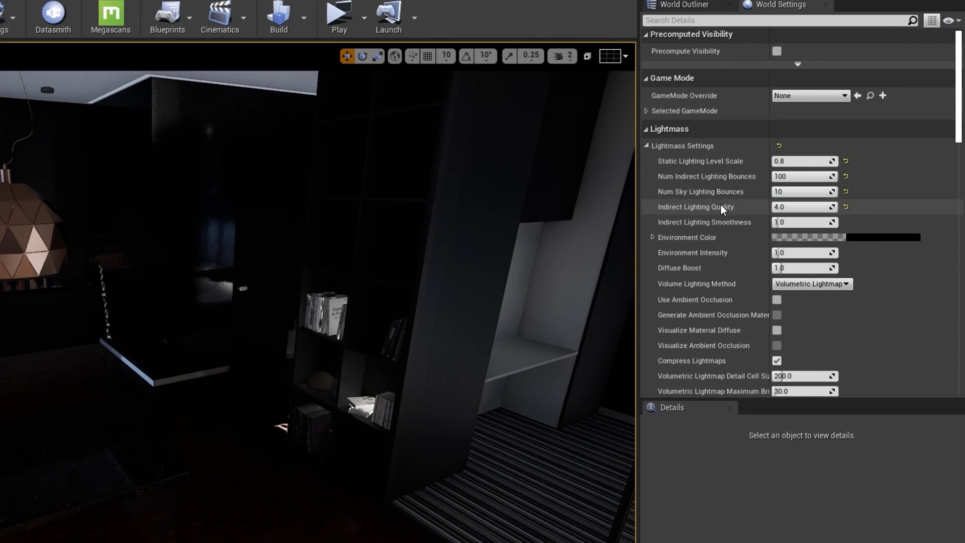
{"action": "mouse_move", "coordinate": [728, 204]}
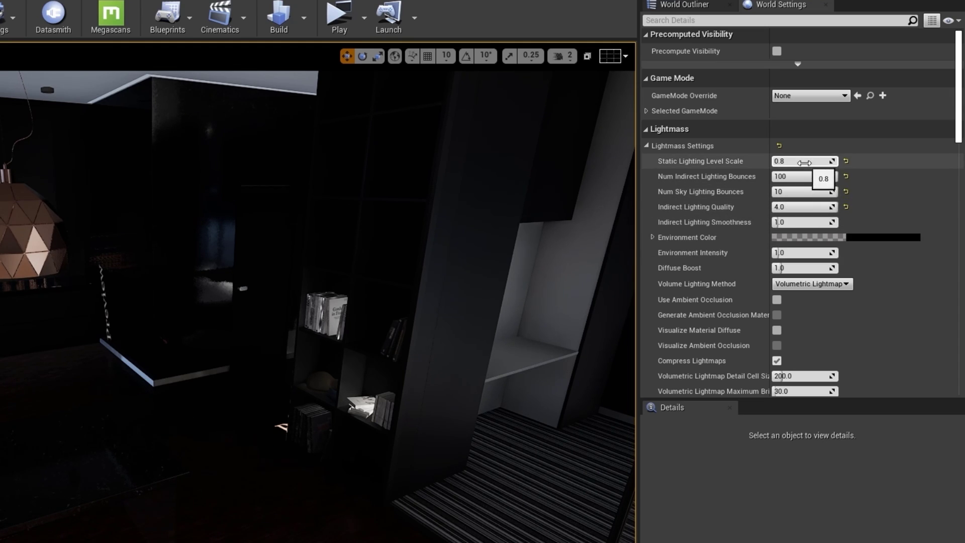
Step: Set Static Lighting Level Scale to 0.5, indirect and sky lighting bounces to 5, Indirect Lighting Quality to 2 and Indirect Lighting Smoothness to 0.8
{"action": "key", "text": "Return"}
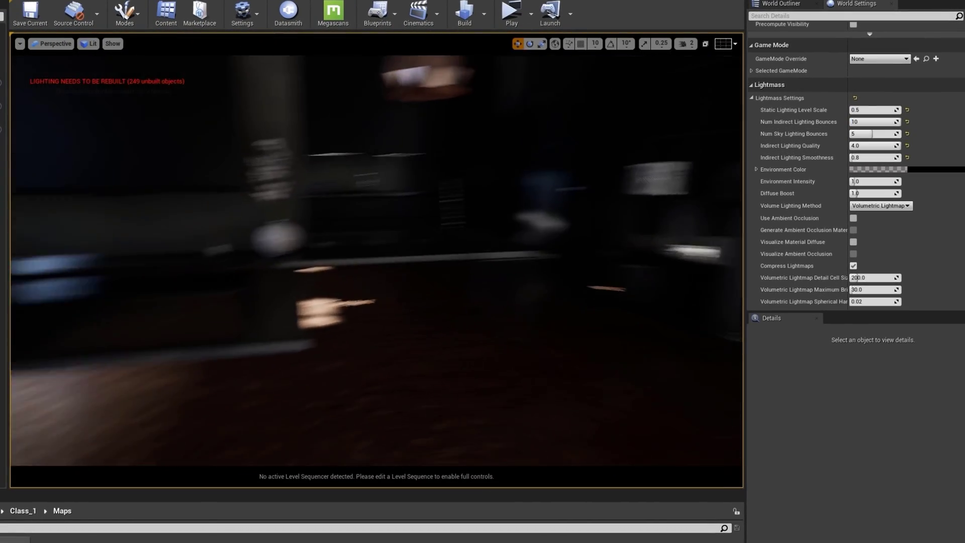
{"action": "right_click_drag", "start_coordinate": [377, 262], "coordinate": [387, 287]}
{"action": "left_click", "coordinate": [883, 123]}
{"action": "type", "text": "5"}
{"action": "key", "text": "Return"}
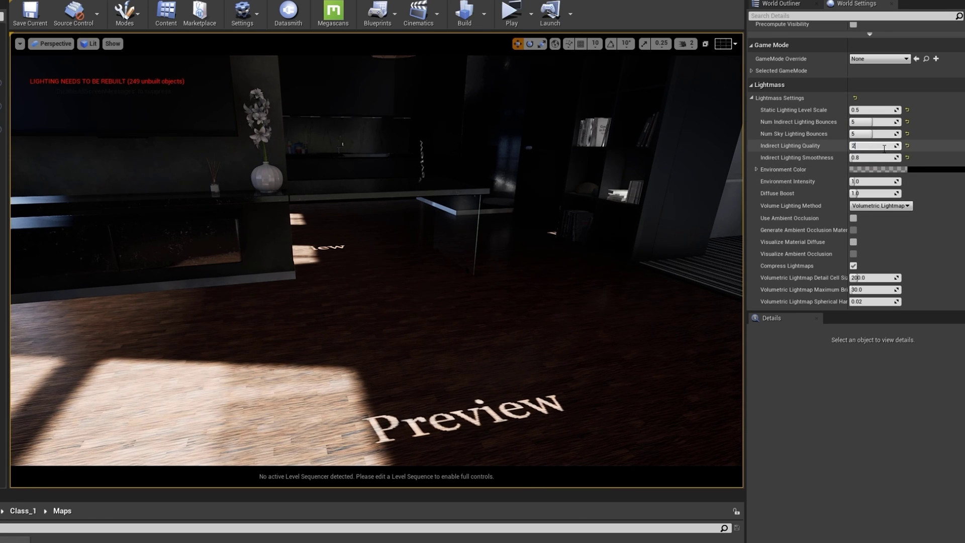
{"action": "left_click", "coordinate": [885, 149]}
{"action": "type", "text": "2"}
{"action": "key", "text": "Return"}
{"action": "right_click_drag", "start_coordinate": [612, 189], "coordinate": [661, 157]}
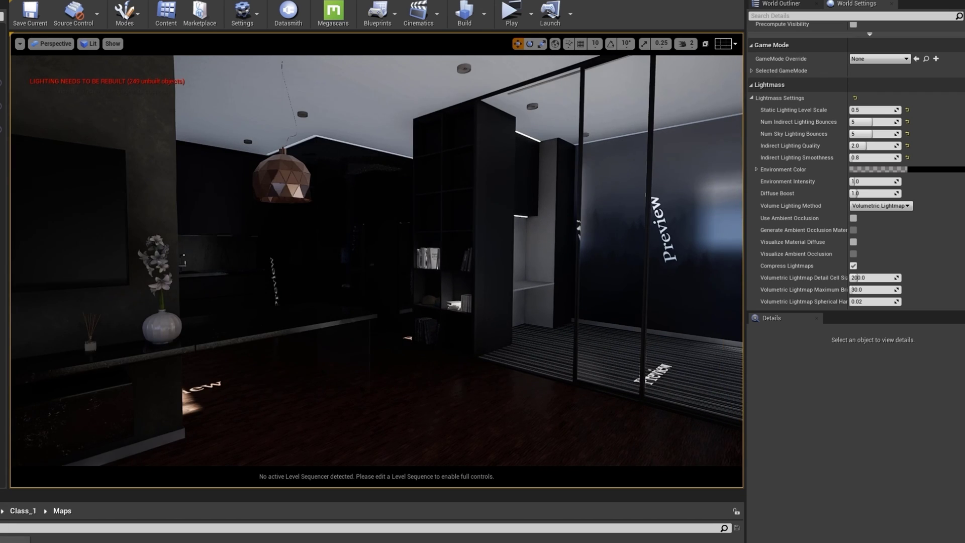
Step: Build only the lighting of the interior level with the current Lightmass settings
{"action": "left_click", "coordinate": [486, 19]}
{"action": "mouse_move", "coordinate": [578, 56]}
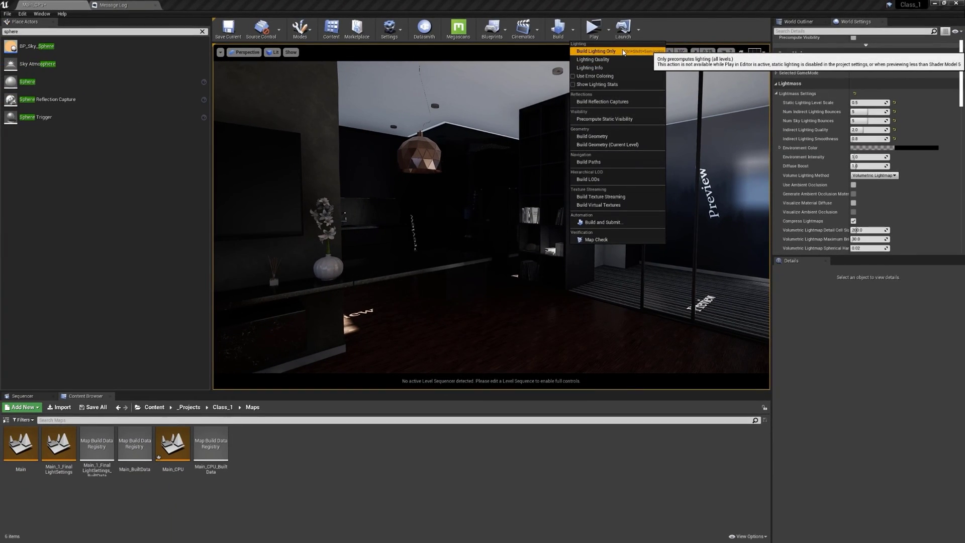
{"action": "left_click", "coordinate": [628, 95]}
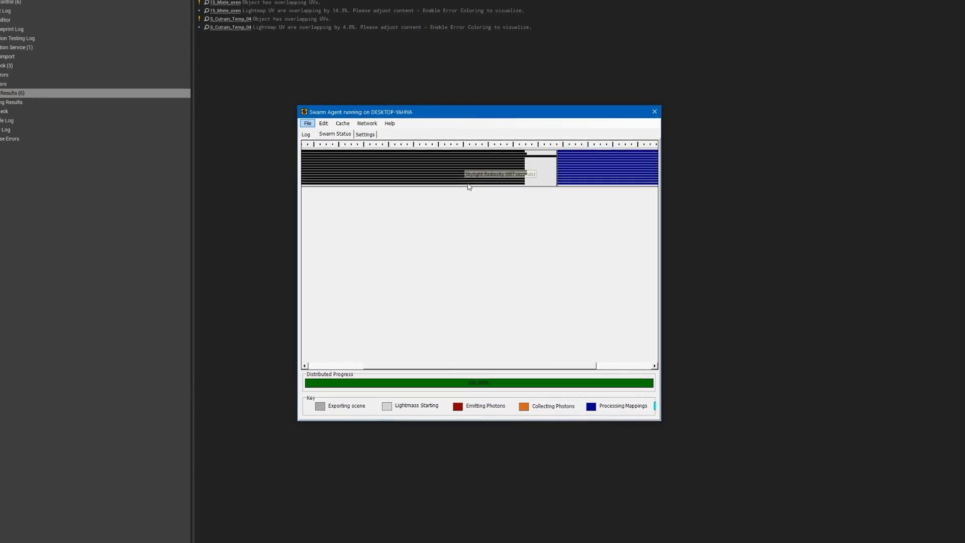
Step: Check the duration of the Skylight Radiosity stage in the Swarm Agent status timeline and look along the processing bars
{"action": "mouse_move", "coordinate": [580, 174]}
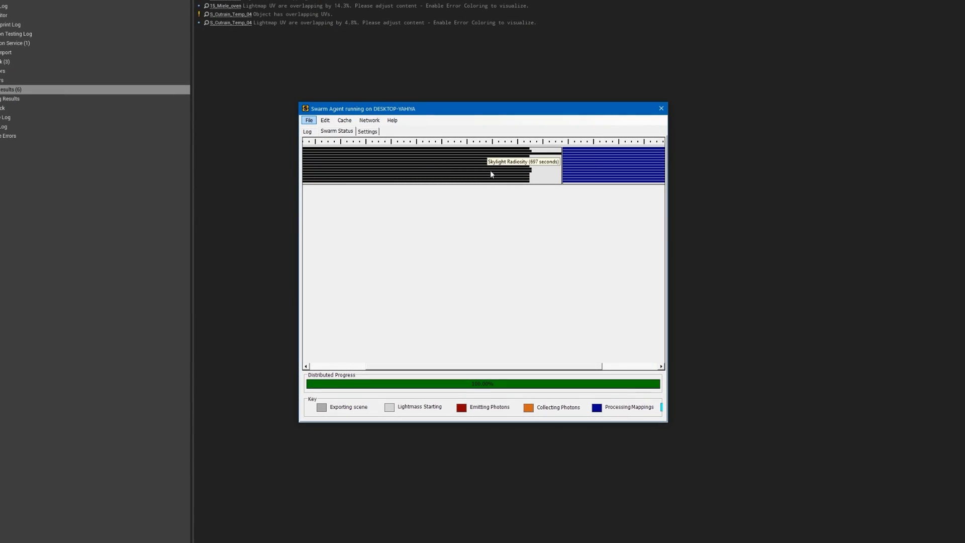
{"action": "mouse_move", "coordinate": [509, 172]}
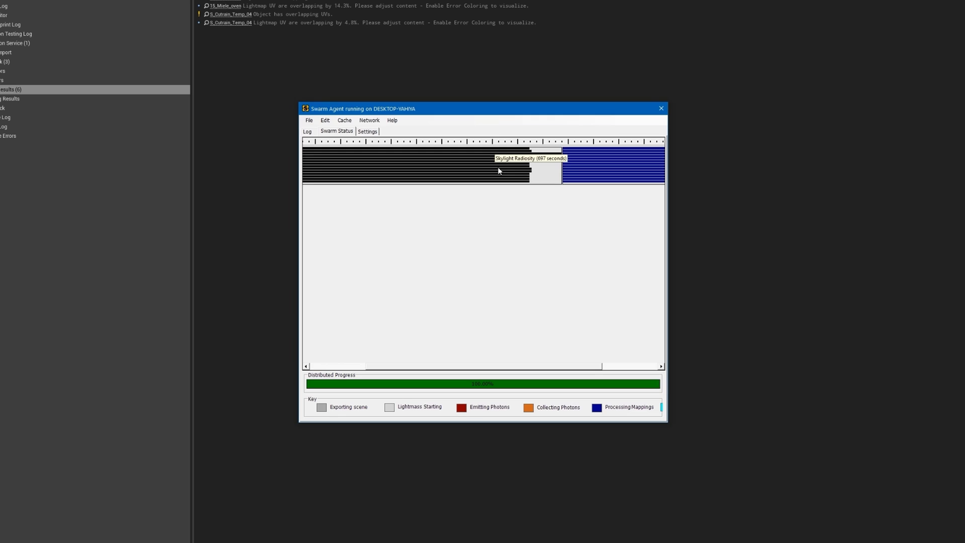
{"action": "left_click_drag", "start_coordinate": [556, 367], "coordinate": [493, 347]}
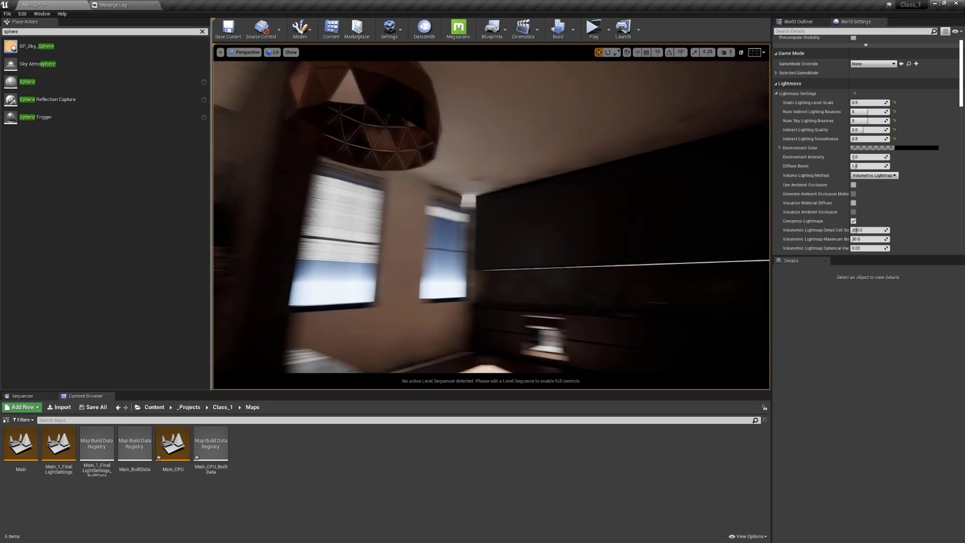
Step: Examine the baked lighting on the living room's ceiling, dividing wall, windows and picture shelf
{"action": "right_click_drag", "start_coordinate": [492, 217], "coordinate": [359, 209]}
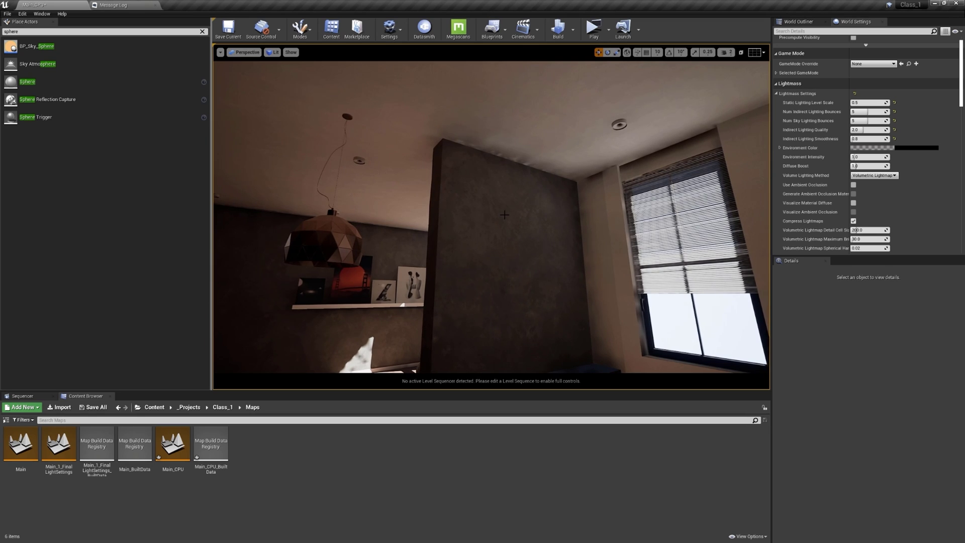
{"action": "right_click_drag", "start_coordinate": [509, 216], "coordinate": [475, 254]}
{"action": "right_click_drag", "start_coordinate": [492, 217], "coordinate": [480, 216]}
{"action": "key", "text": "w"}
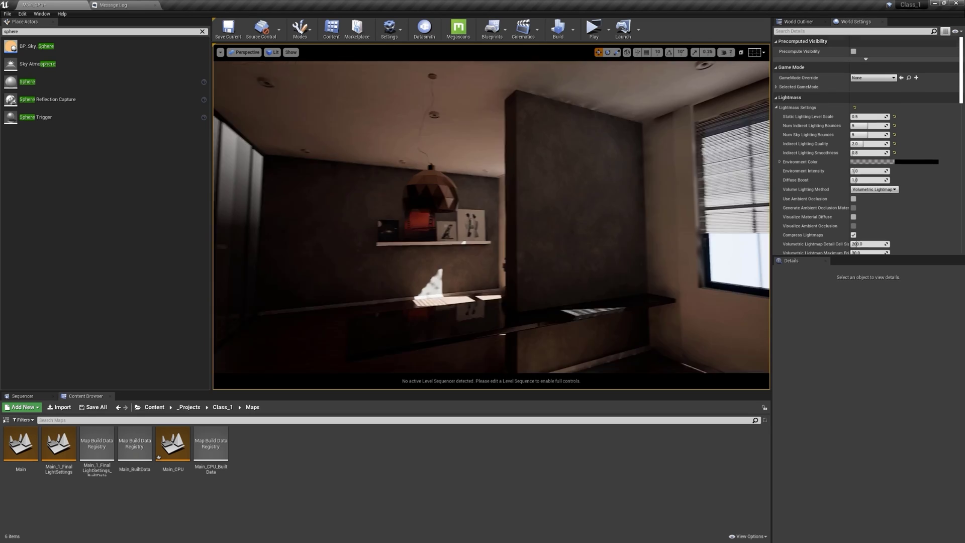
{"action": "right_click_drag", "start_coordinate": [545, 150], "coordinate": [554, 146]}
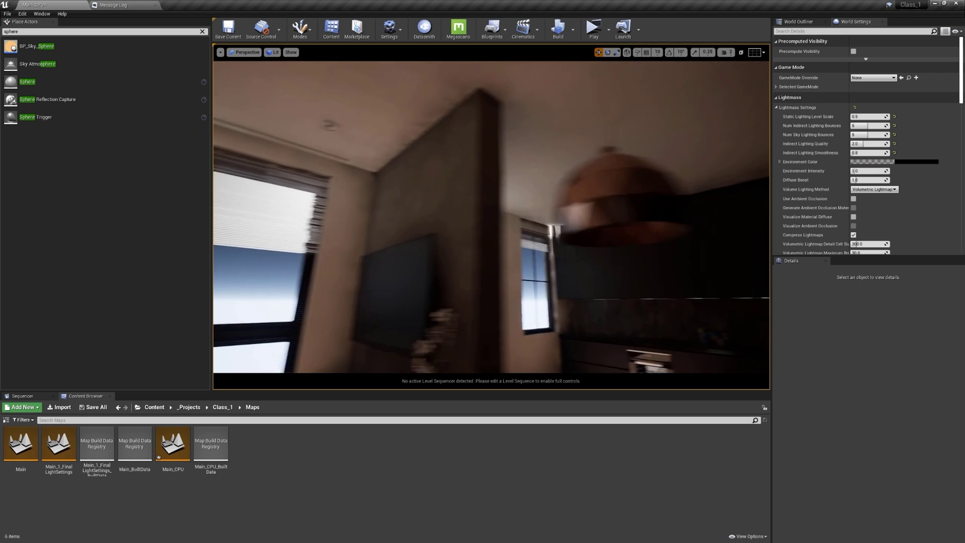
Step: Set the lighting quality for the build to Production
{"action": "left_click", "coordinate": [573, 29]}
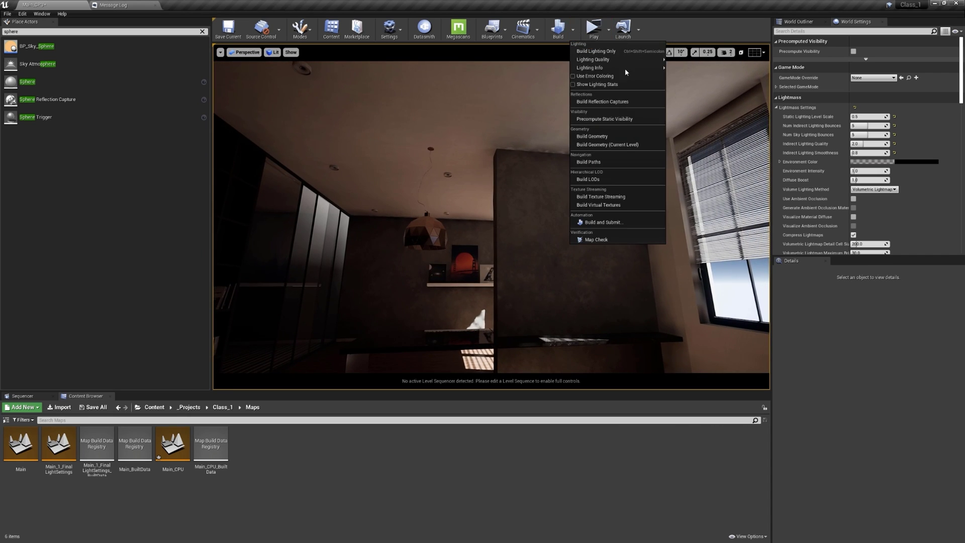
{"action": "mouse_move", "coordinate": [618, 60]}
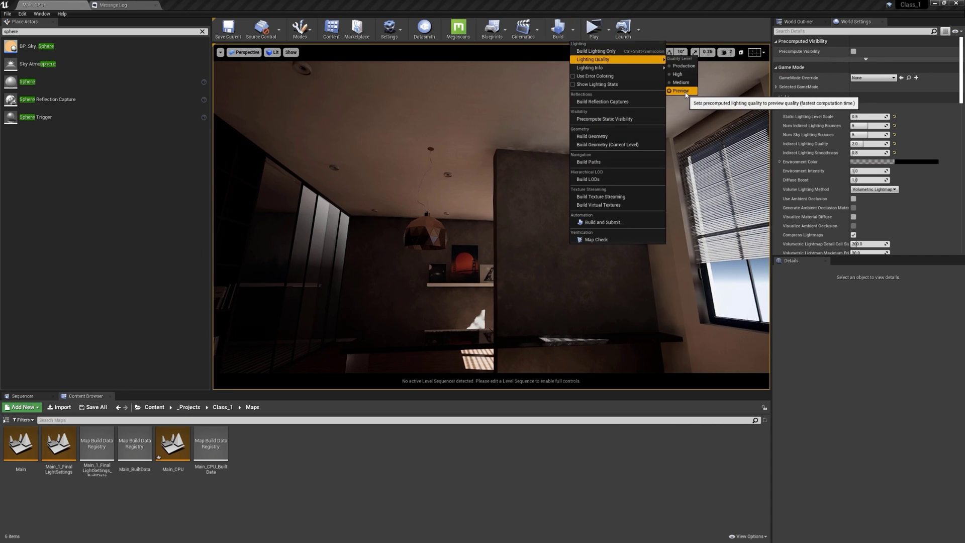
{"action": "left_click", "coordinate": [682, 66]}
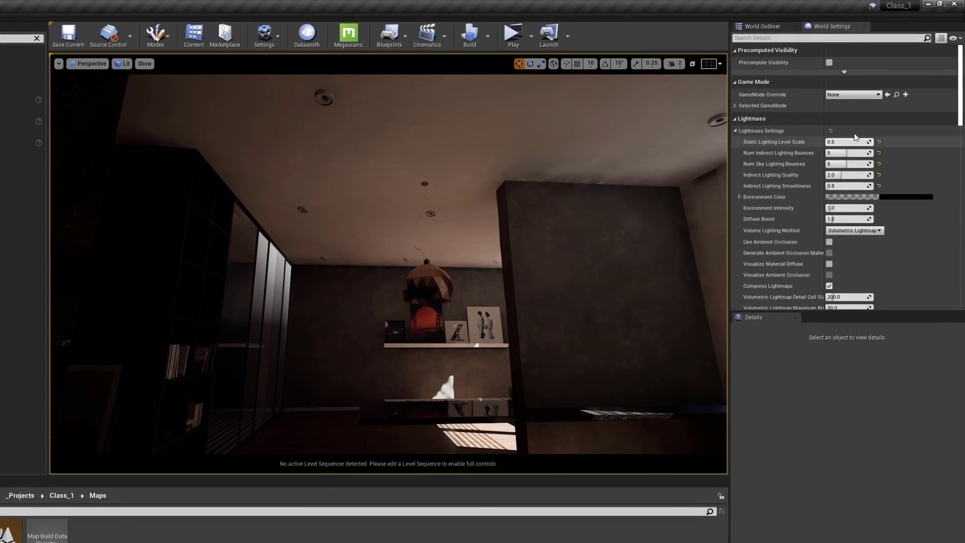
Step: Set Indirect Lighting Quality to 1 and Static Lighting Level Scale to 1 in the Lightmass settings
{"action": "mouse_move", "coordinate": [491, 236]}
{"action": "right_mouse_down"}
{"action": "mouse_move", "coordinate": [521, 233]}
{"action": "mouse_move", "coordinate": [480, 236]}
{"action": "right_mouse_up"}
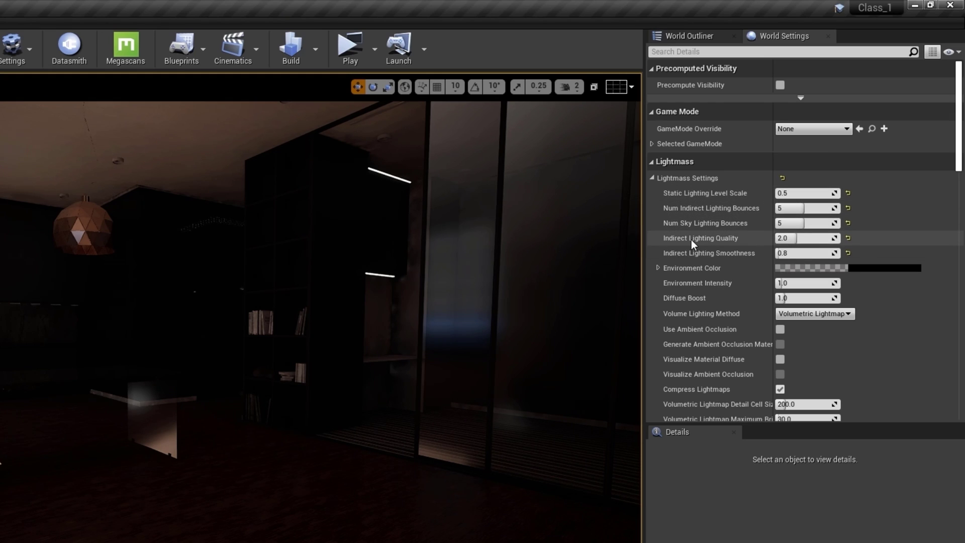
{"action": "left_click", "coordinate": [800, 240]}
{"action": "type", "text": "1"}
{"action": "key", "text": "Return"}
{"action": "left_click", "coordinate": [794, 194]}
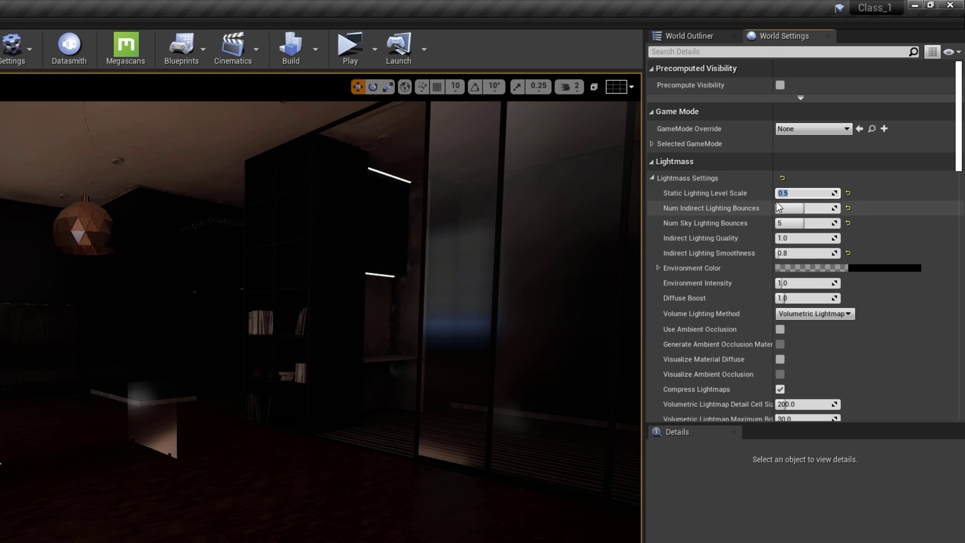
{"action": "type", "text": "1"}
{"action": "key", "text": "Return"}
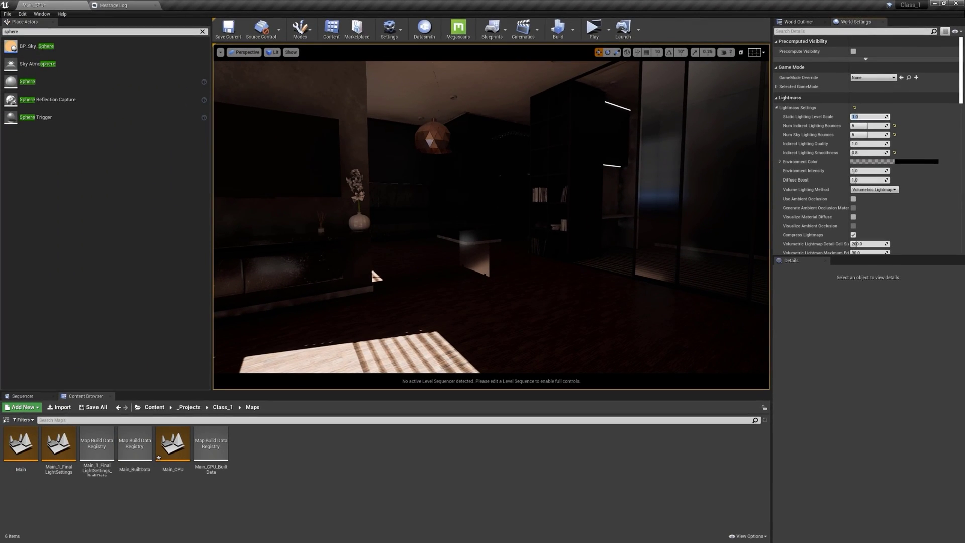
{"action": "key", "text": "w"}
{"action": "right_click_drag", "start_coordinate": [699, 151], "coordinate": [699, 126]}
{"action": "left_click", "coordinate": [573, 35]}
{"action": "mouse_move", "coordinate": [513, 166]}
{"action": "right_mouse_down"}
{"action": "mouse_move", "coordinate": [533, 166]}
{"action": "mouse_move", "coordinate": [508, 170]}
{"action": "mouse_move", "coordinate": [517, 187]}
{"action": "mouse_move", "coordinate": [519, 170]}
{"action": "right_mouse_up"}
{"action": "key", "text": "w"}
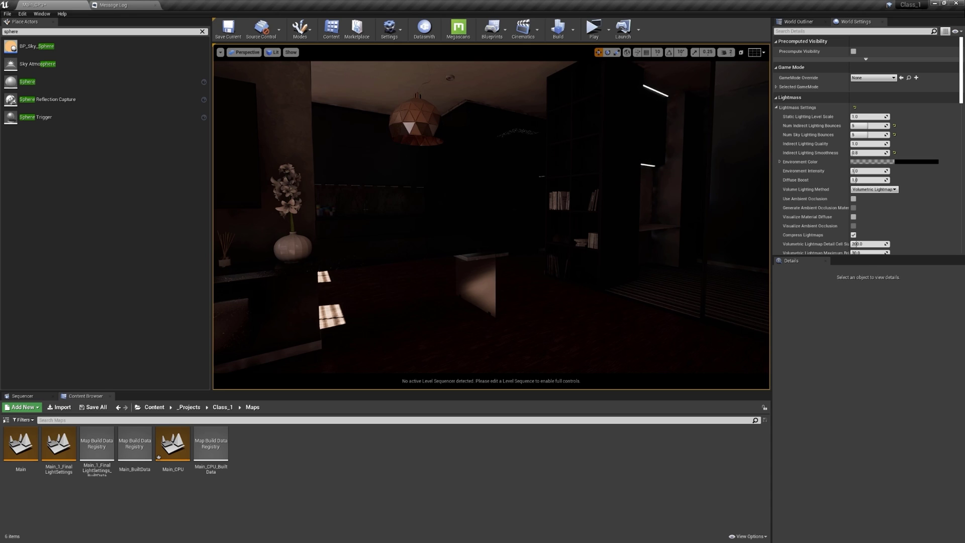
{"action": "right_click_drag", "start_coordinate": [460, 216], "coordinate": [450, 216]}
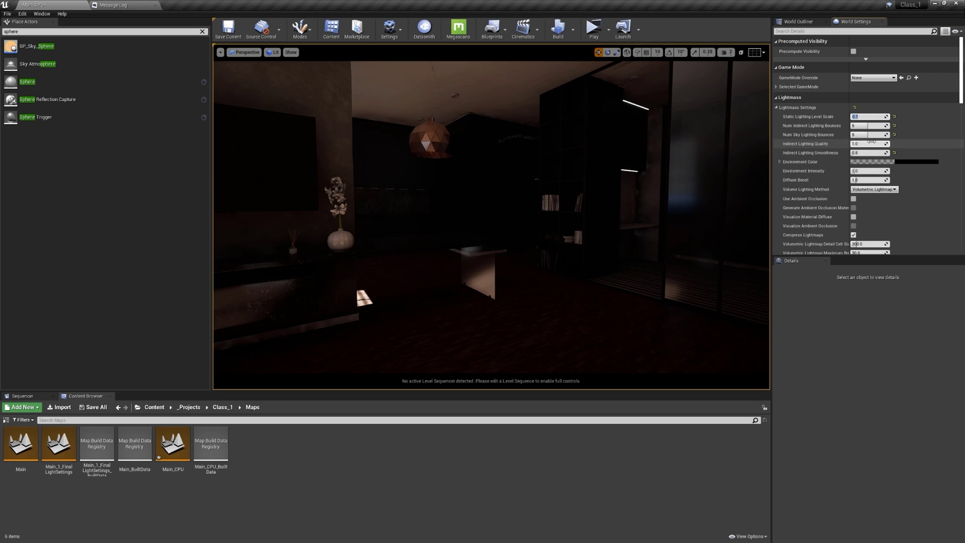
Step: Try Static Lighting Level Scale 0.1, 50 indirect lighting bounces and Indirect Lighting Quality 4 with Production lighting quality
{"action": "left_click", "coordinate": [869, 125]}
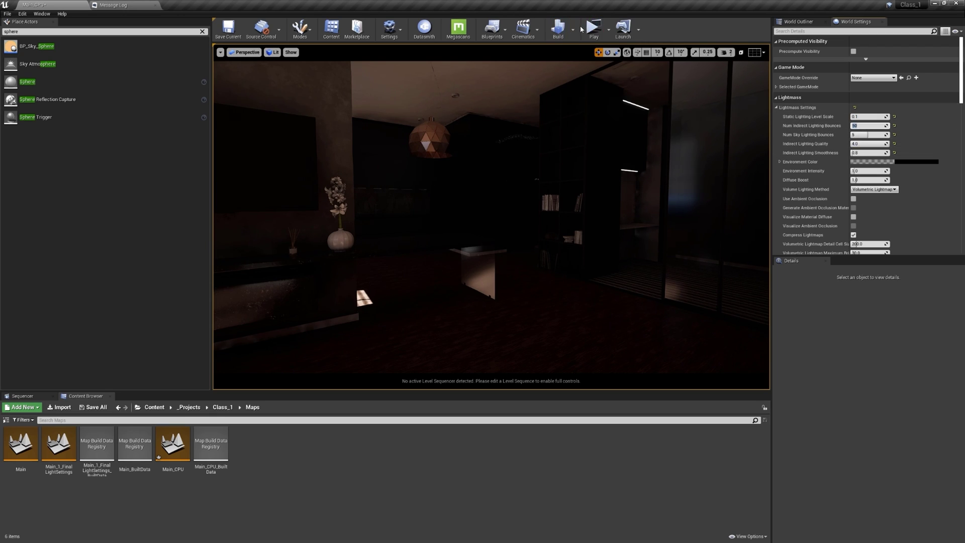
{"action": "left_click", "coordinate": [575, 34]}
{"action": "mouse_move", "coordinate": [597, 60]}
{"action": "left_click", "coordinate": [684, 67]}
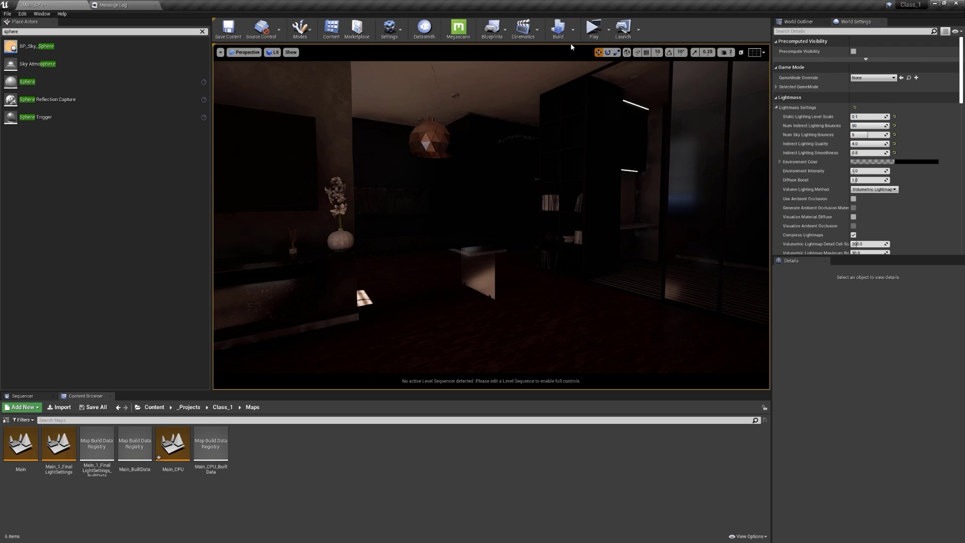
{"action": "left_click", "coordinate": [574, 34]}
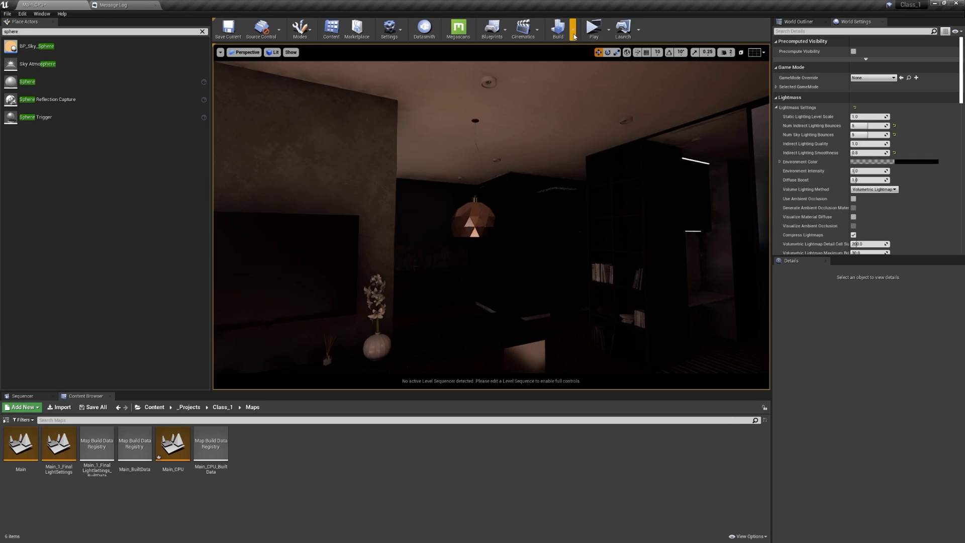
{"action": "left_click", "coordinate": [573, 29]}
{"action": "mouse_move", "coordinate": [587, 60]}
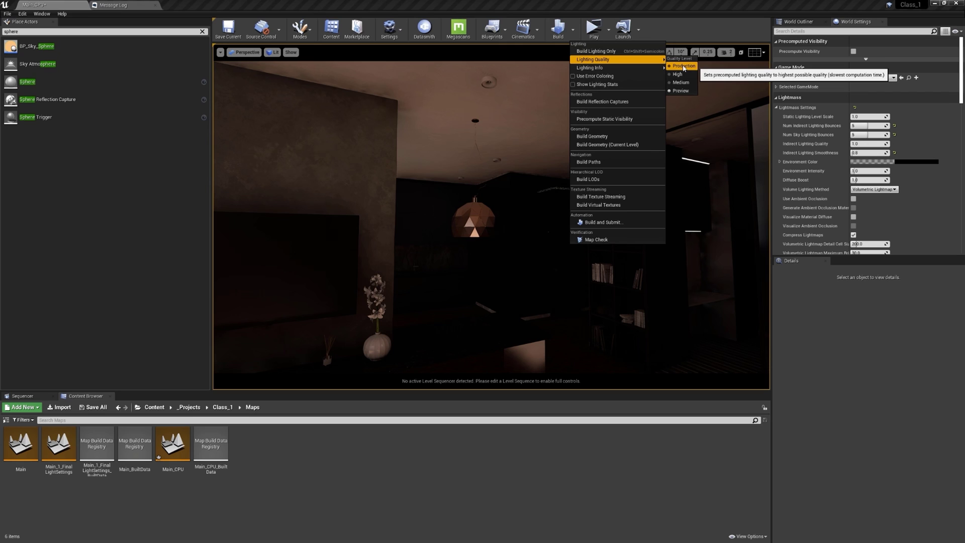
{"action": "right_click_drag", "start_coordinate": [483, 165], "coordinate": [493, 162]}
{"action": "right_click_drag", "start_coordinate": [493, 217], "coordinate": [487, 216]}
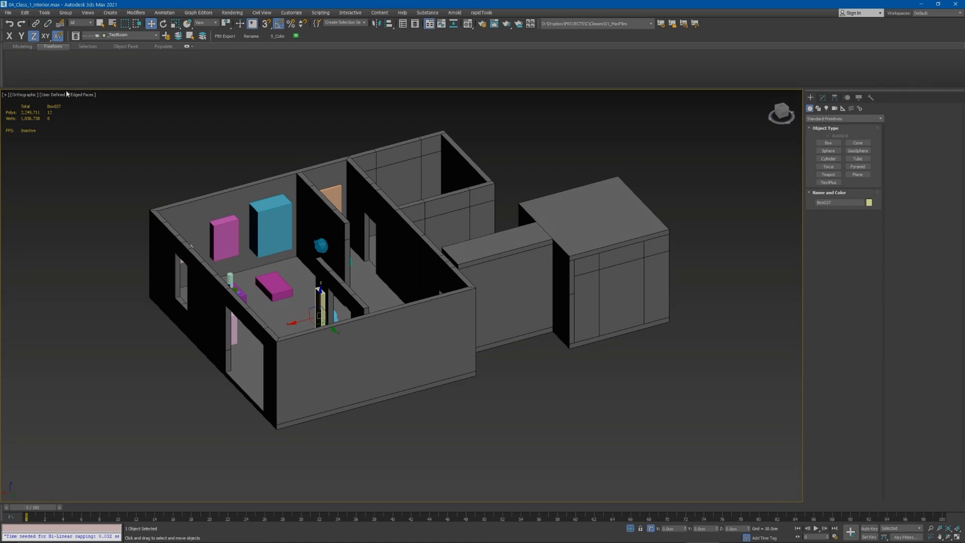
Step: Switch to 3ds Max and orbit the interior model to examine its walls and room layout from different sides
{"action": "middle_click_drag", "start_coordinate": [251, 173], "coordinate": [462, 308], "text": "alt"}
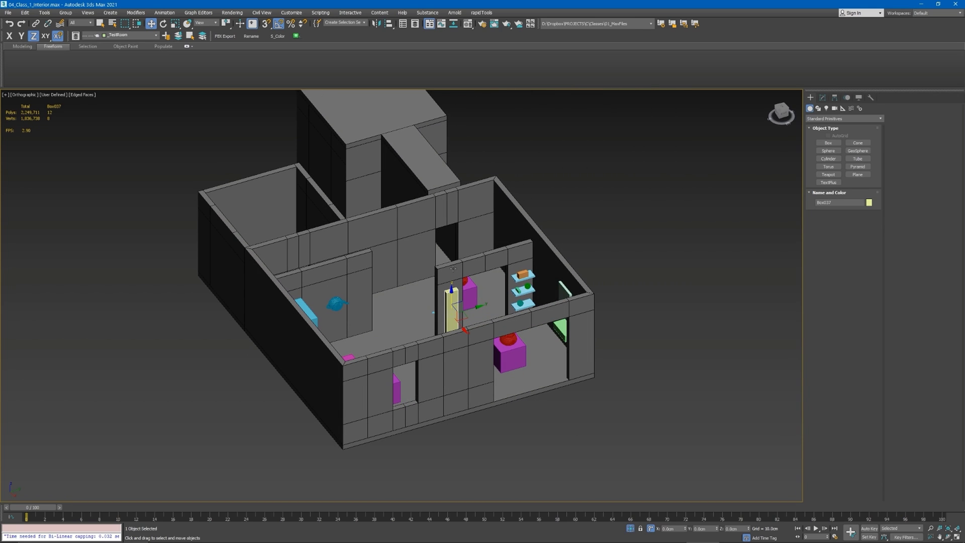
{"action": "middle_click_drag", "start_coordinate": [458, 269], "coordinate": [453, 232], "text": "alt"}
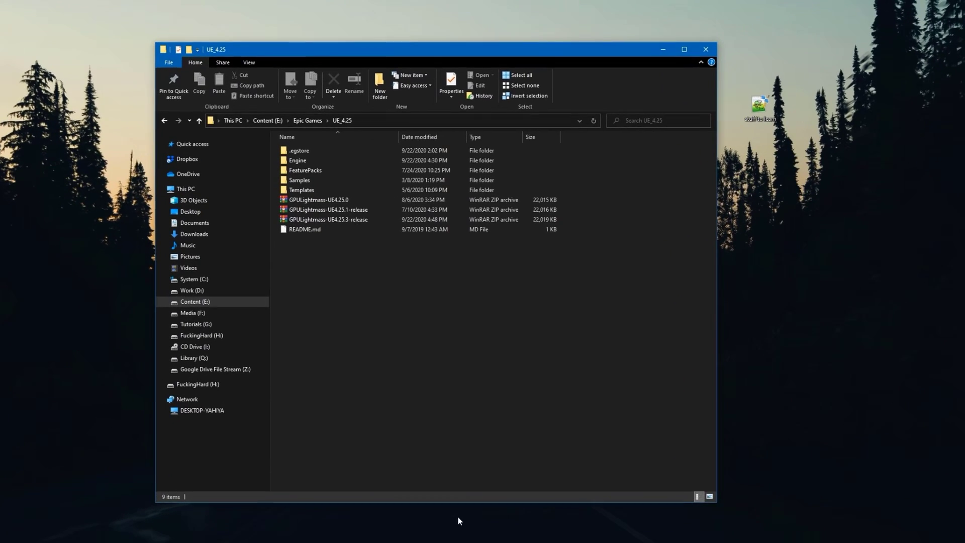
Step: Move the UE_4.25 folder window aside and bring up the Luoshuang's GPULightmass forum thread in the browser
{"action": "left_click_drag", "start_coordinate": [526, 52], "coordinate": [598, 46]}
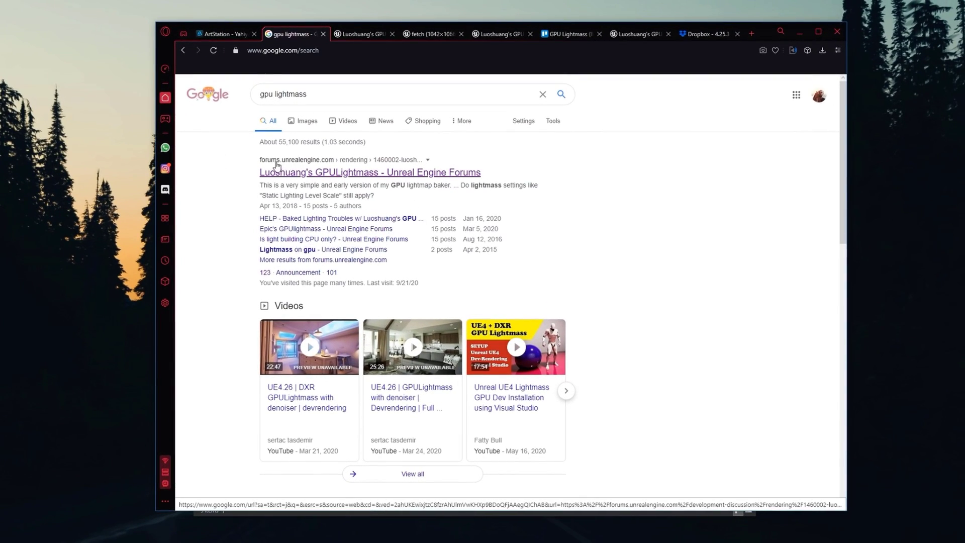
{"action": "left_click", "coordinate": [369, 34]}
{"action": "scroll", "coordinate": [584, 250], "scroll_direction": "up", "scroll_amount": 15}
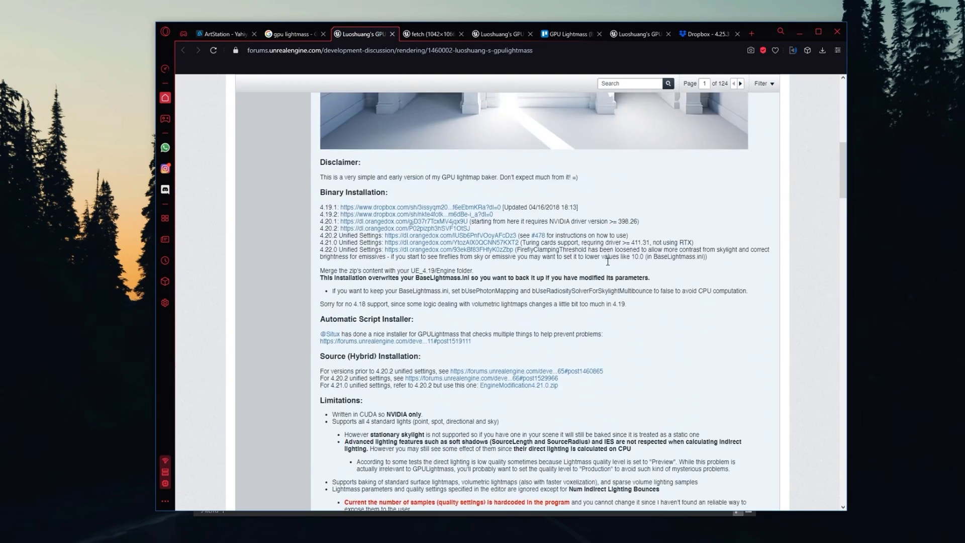
Step: Read the first post of the GPULightmass thread, covering the binary installation links, limitations and useful tips
{"action": "scroll", "coordinate": [477, 342], "scroll_direction": "down", "scroll_amount": 3}
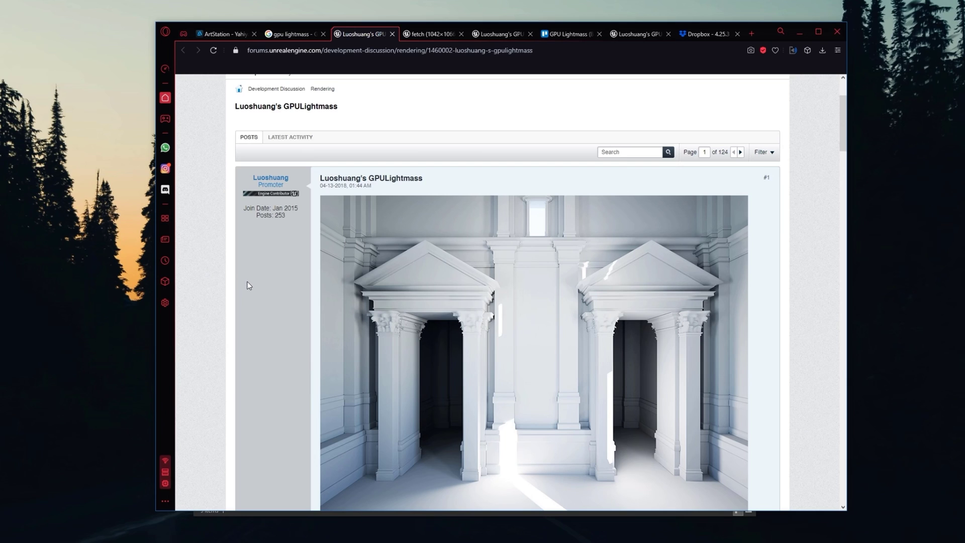
{"action": "scroll", "coordinate": [258, 294], "scroll_direction": "down", "scroll_amount": 4}
{"action": "scroll", "coordinate": [502, 321], "scroll_direction": "up", "scroll_amount": 2}
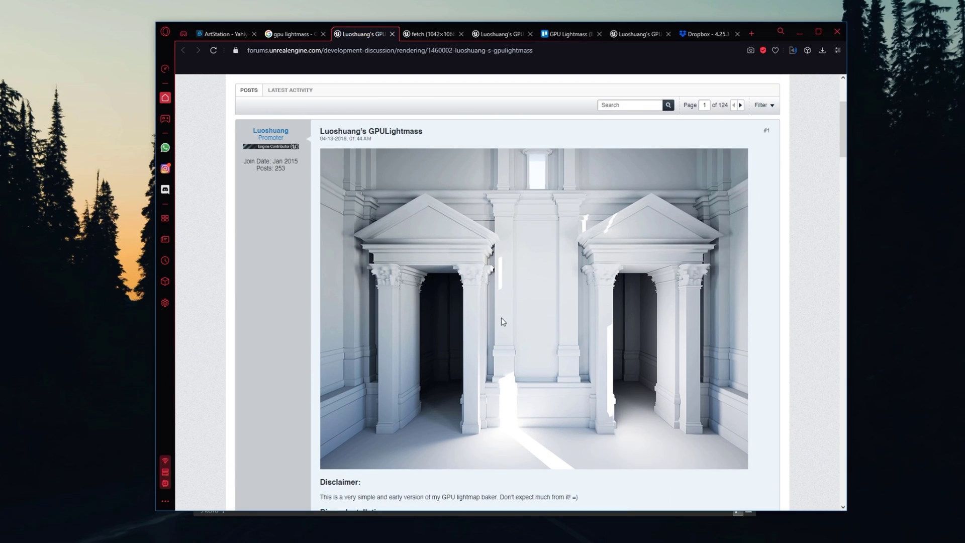
{"action": "scroll", "coordinate": [502, 322], "scroll_direction": "down", "scroll_amount": 6}
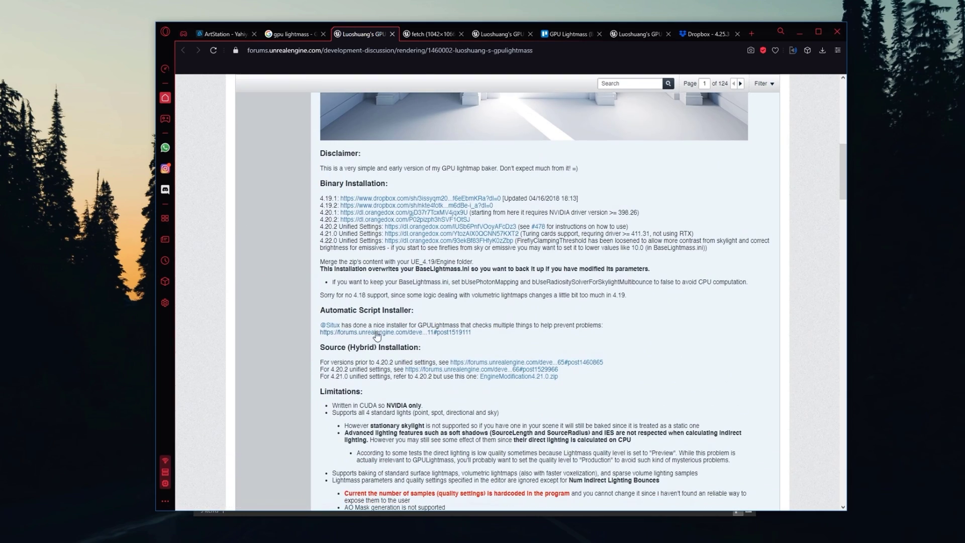
{"action": "scroll", "coordinate": [381, 310], "scroll_direction": "up", "scroll_amount": 3}
{"action": "scroll", "coordinate": [376, 266], "scroll_direction": "down", "scroll_amount": 5}
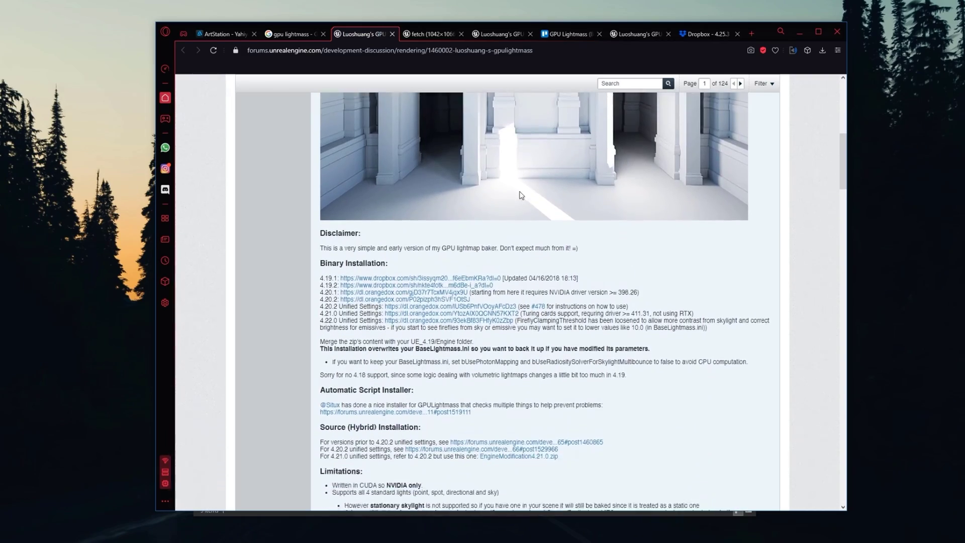
{"action": "scroll", "coordinate": [372, 229], "scroll_direction": "down", "scroll_amount": 8}
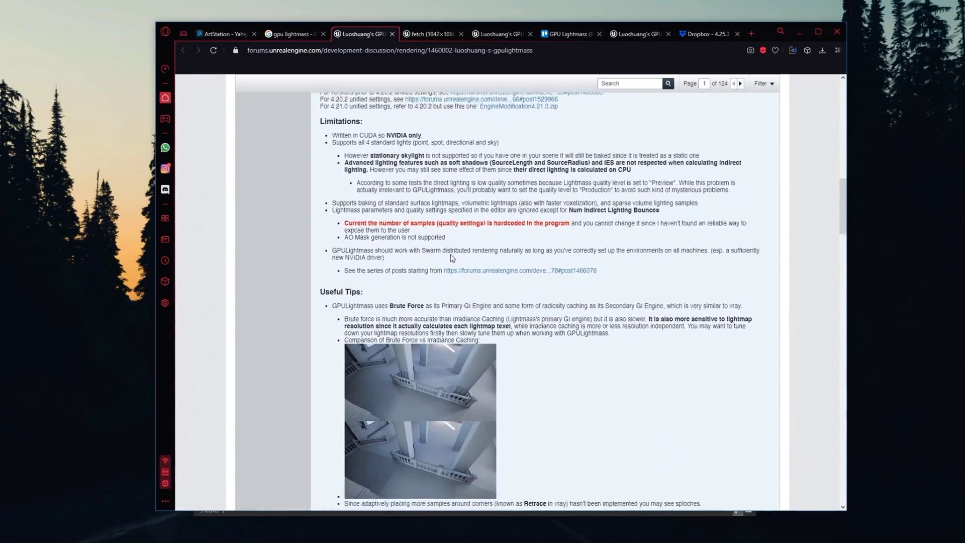
{"action": "scroll", "coordinate": [468, 261], "scroll_direction": "up", "scroll_amount": 5}
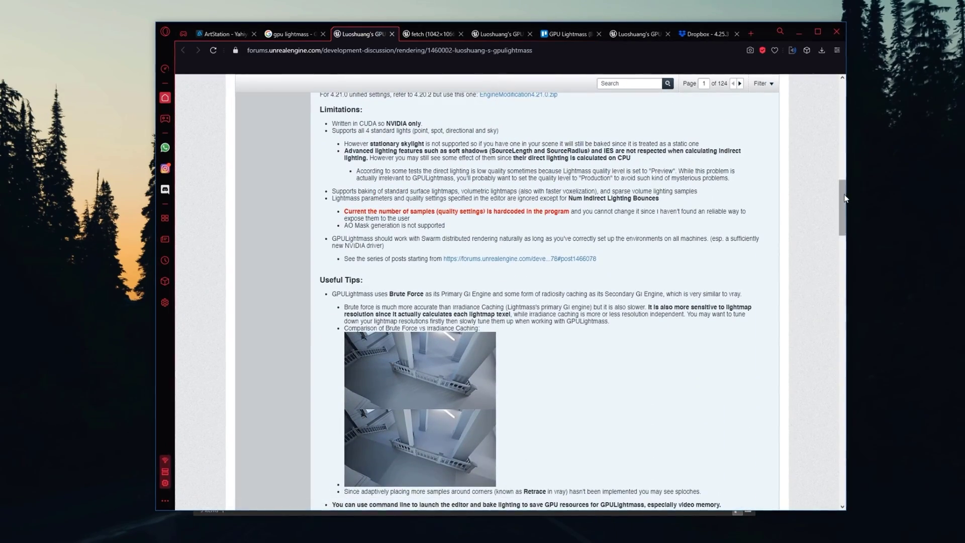
{"action": "left_click_drag", "start_coordinate": [842, 191], "coordinate": [813, 227]}
{"action": "scroll", "coordinate": [649, 295], "scroll_direction": "up", "scroll_amount": 10}
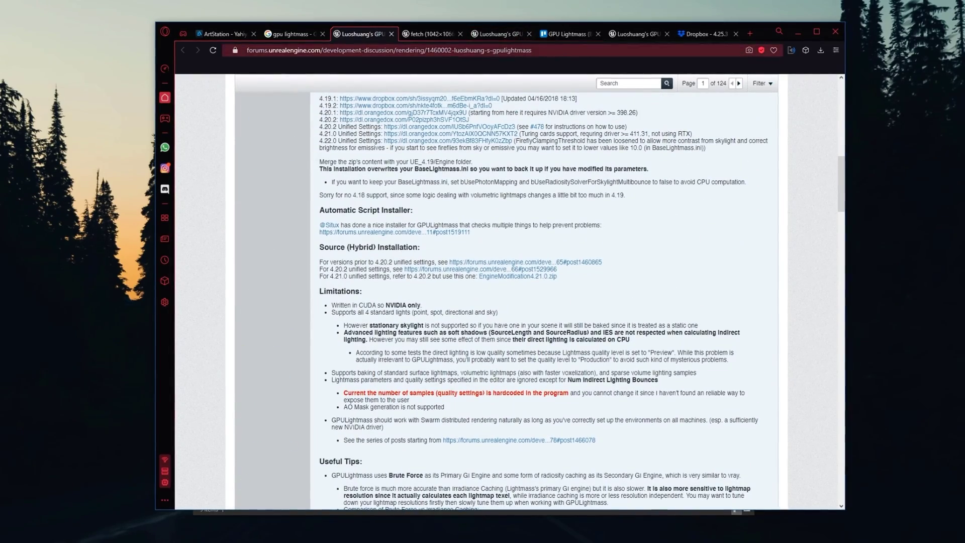
Step: Read the Limitations section of the first post, including the note on advanced lighting features and CPU-calculated direct lighting
{"action": "left_click", "coordinate": [640, 35]}
{"action": "left_click_drag", "start_coordinate": [841, 289], "coordinate": [830, 380]}
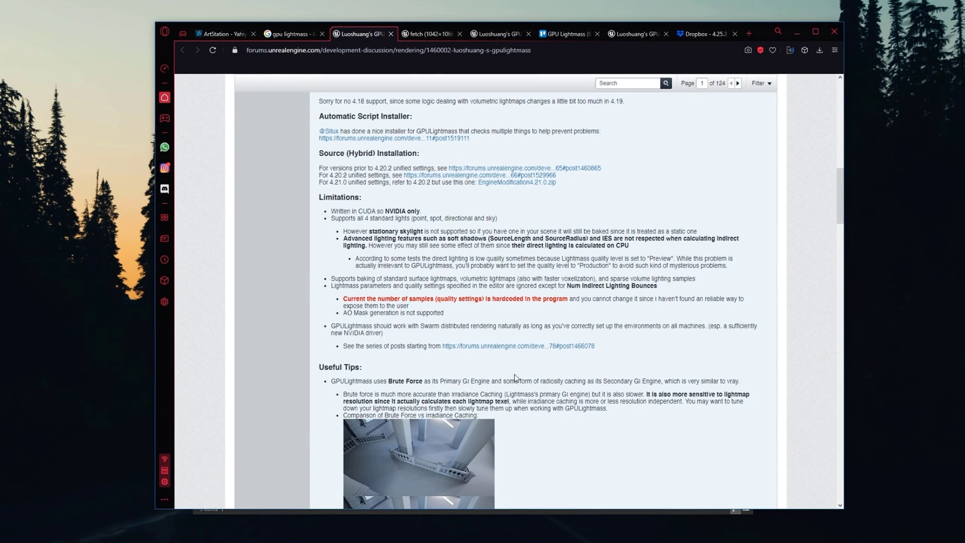
{"action": "left_click_drag", "start_coordinate": [517, 379], "coordinate": [431, 197]}
{"action": "left_click", "coordinate": [390, 153]}
{"action": "scroll", "coordinate": [425, 98], "scroll_direction": "down", "scroll_amount": 2}
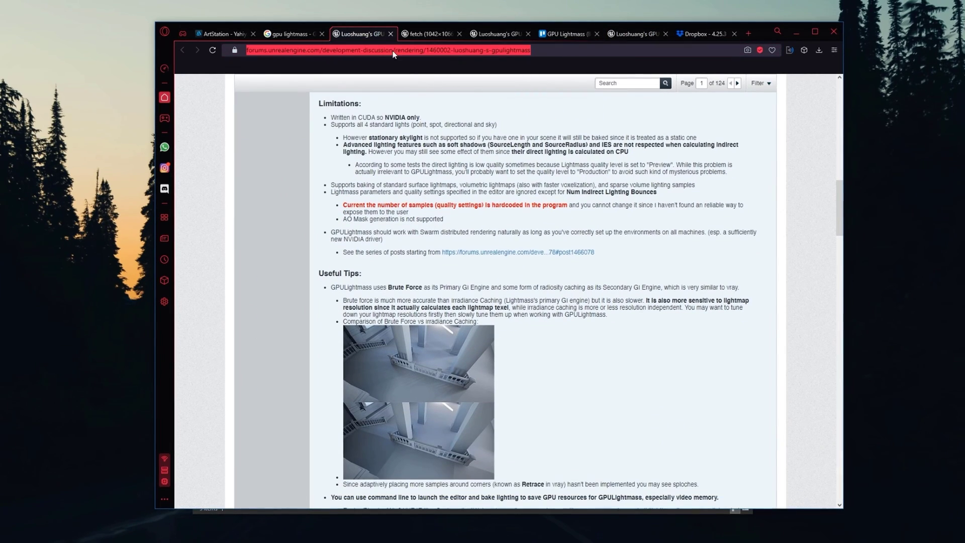
{"action": "scroll", "coordinate": [318, 162], "scroll_direction": "up", "scroll_amount": 5}
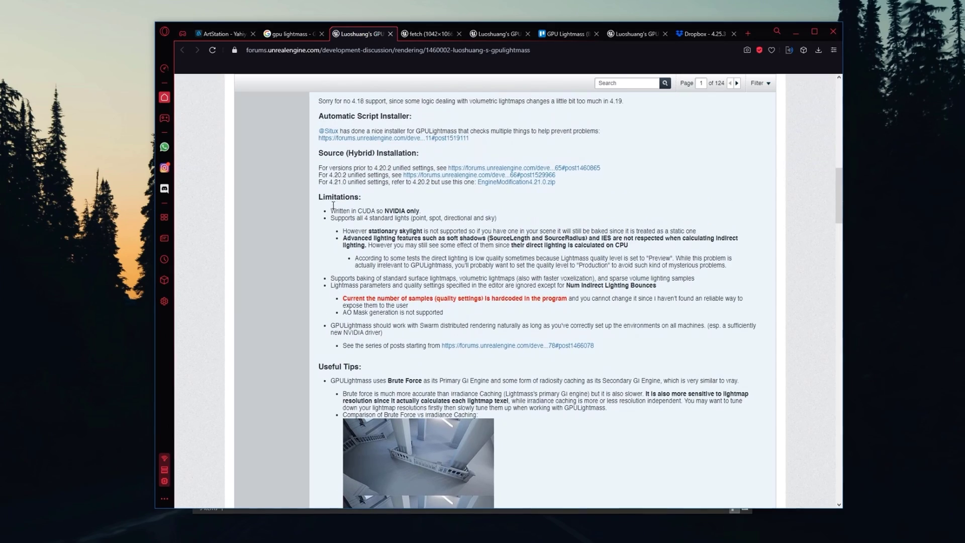
{"action": "scroll", "coordinate": [409, 277], "scroll_direction": "down", "scroll_amount": 2}
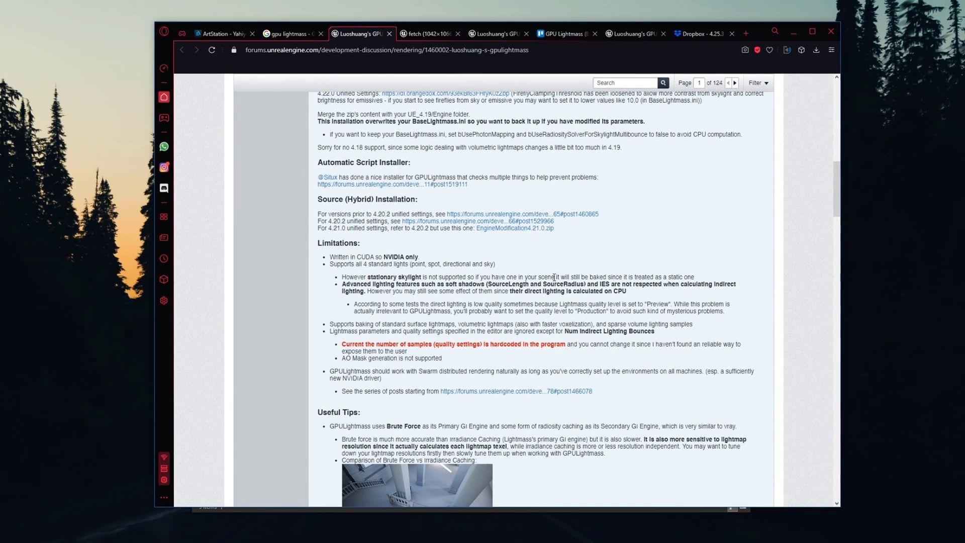
{"action": "scroll", "coordinate": [492, 300], "scroll_direction": "down", "scroll_amount": 3}
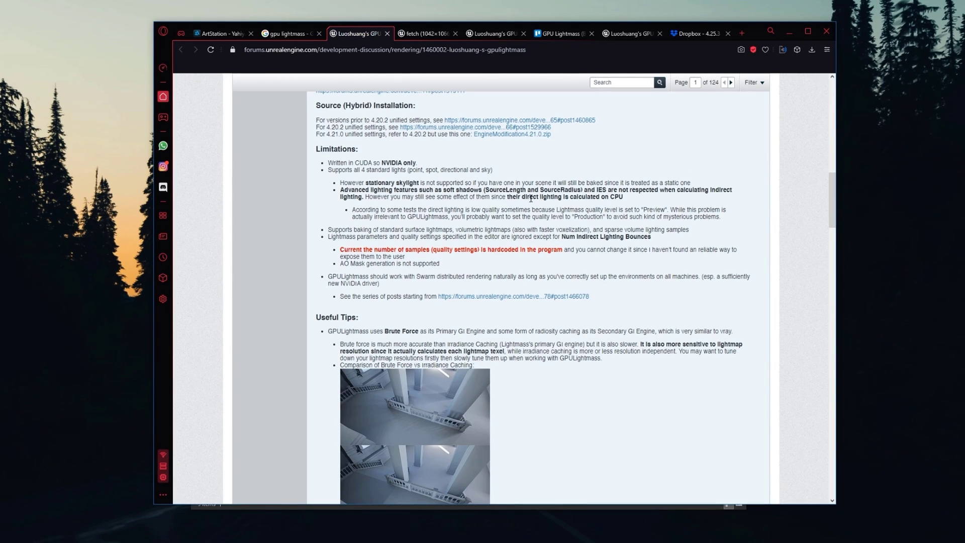
{"action": "left_click_drag", "start_coordinate": [512, 197], "coordinate": [573, 197]}
{"action": "left_click", "coordinate": [626, 197]}
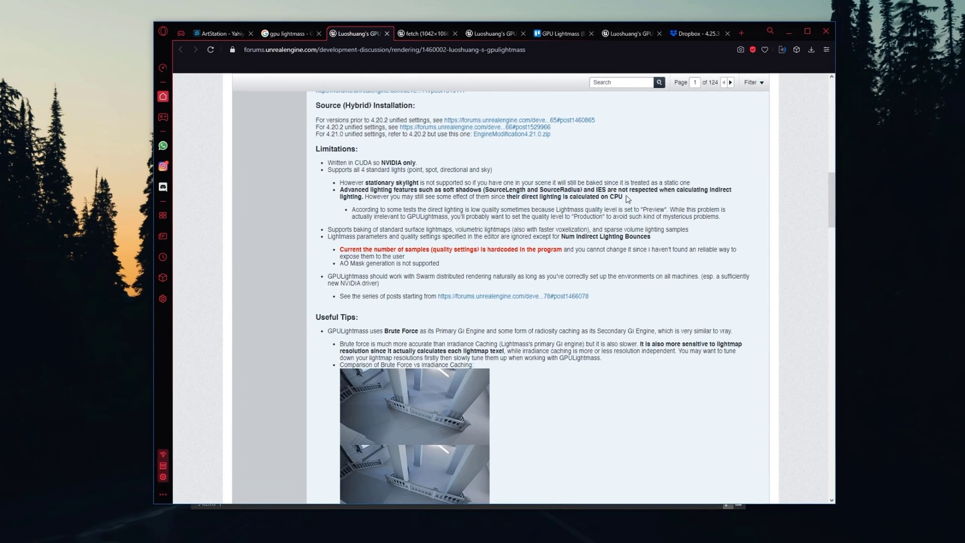
{"action": "scroll", "coordinate": [634, 200], "scroll_direction": "up", "scroll_amount": 1}
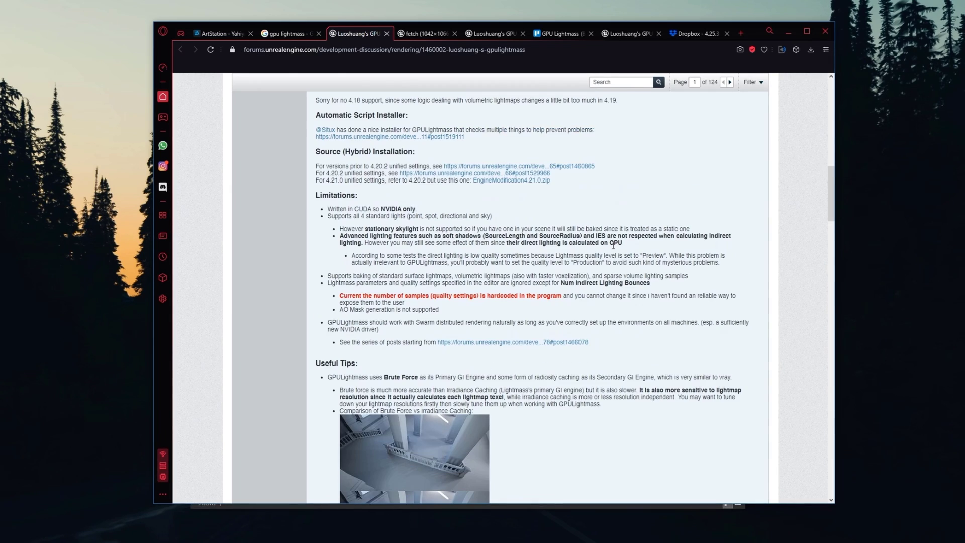
Step: Review the Binary Installation note on keeping BaseLightmass.ini and its bUsePhotonMapping and bUseRadiositySolverForSkylightMultibounce settings
{"action": "scroll", "coordinate": [599, 252], "scroll_direction": "up", "scroll_amount": 4}
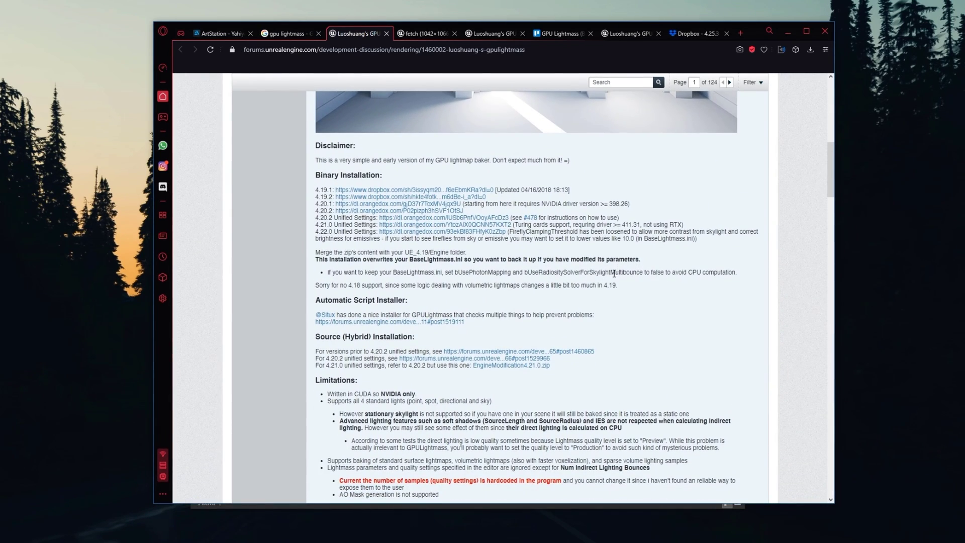
{"action": "left_click_drag", "start_coordinate": [740, 274], "coordinate": [328, 274]}
{"action": "left_click", "coordinate": [428, 275]}
{"action": "scroll", "coordinate": [748, 269], "scroll_direction": "down", "scroll_amount": 6}
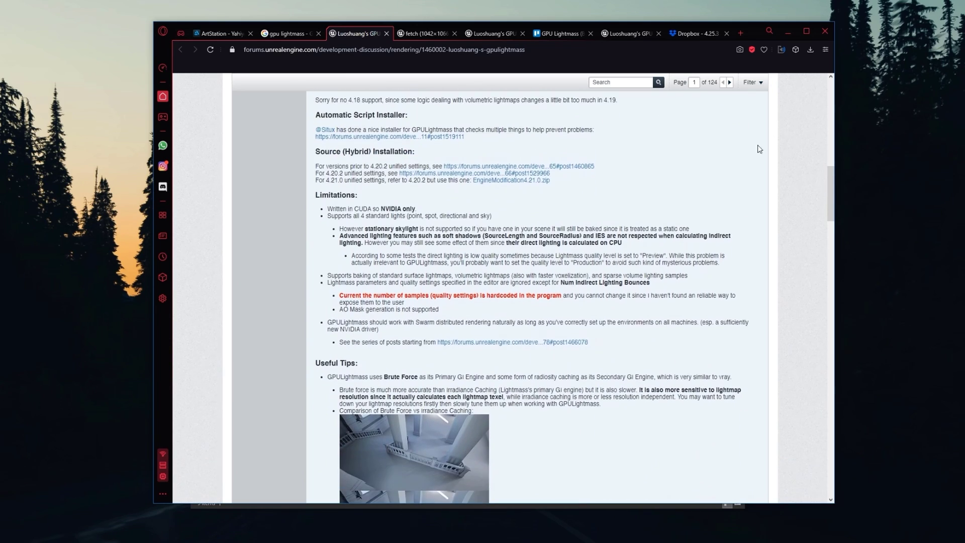
{"action": "scroll", "coordinate": [464, 292], "scroll_direction": "up", "scroll_amount": 2}
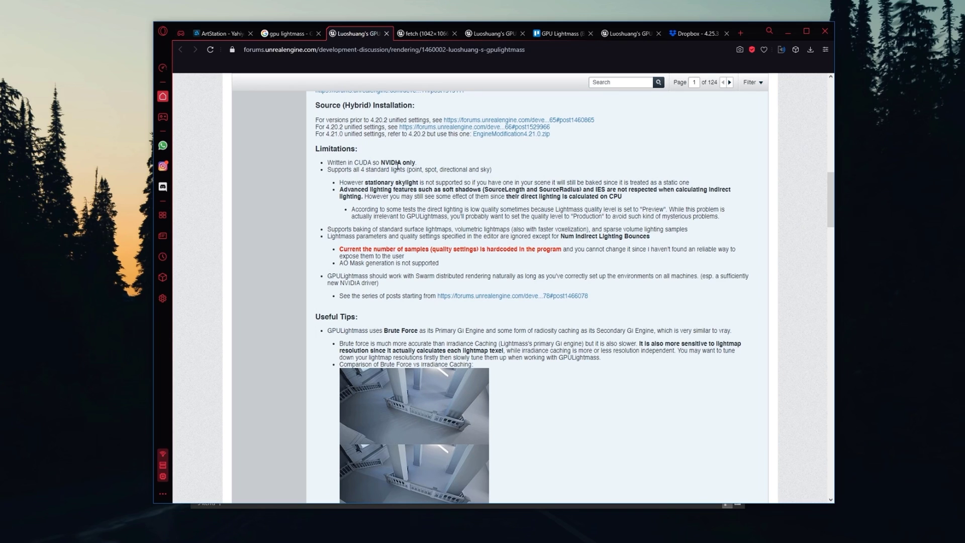
Step: Read the Useful Tips on Brute Force as primary GI engine and examine the Brute Force versus Irradiance Caching comparison images
{"action": "scroll", "coordinate": [397, 180], "scroll_direction": "down", "scroll_amount": 3}
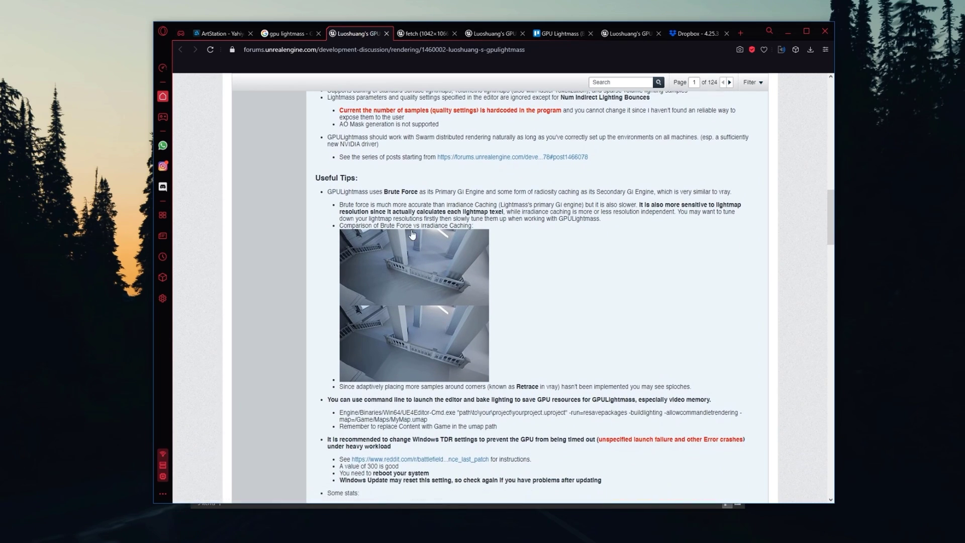
{"action": "left_click_drag", "start_coordinate": [333, 193], "coordinate": [379, 193]}
{"action": "left_click", "coordinate": [394, 199]}
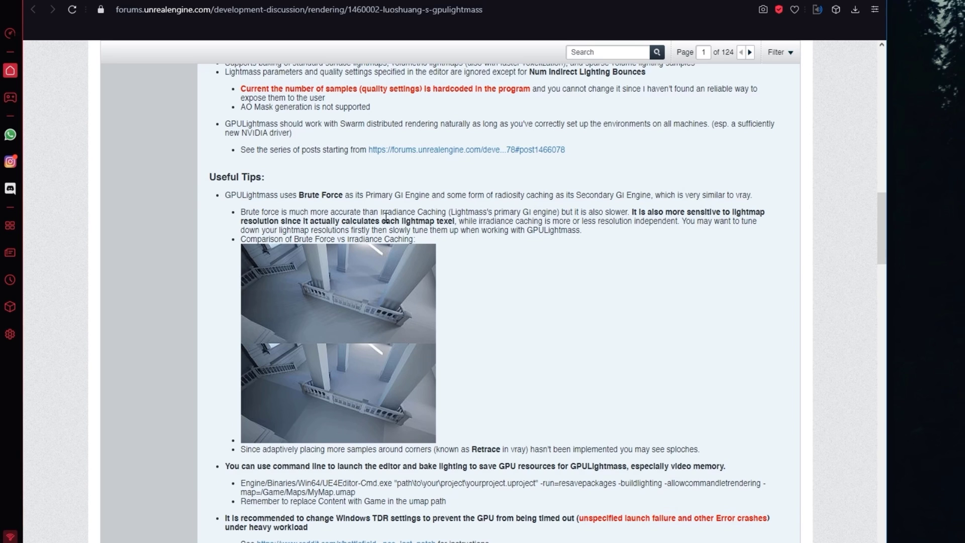
{"action": "left_click_drag", "start_coordinate": [376, 212], "coordinate": [447, 213]}
{"action": "left_click", "coordinate": [533, 246]}
{"action": "scroll", "coordinate": [448, 252], "scroll_direction": "down", "scroll_amount": 2}
{"action": "scroll", "coordinate": [378, 266], "scroll_direction": "up", "scroll_amount": 1}
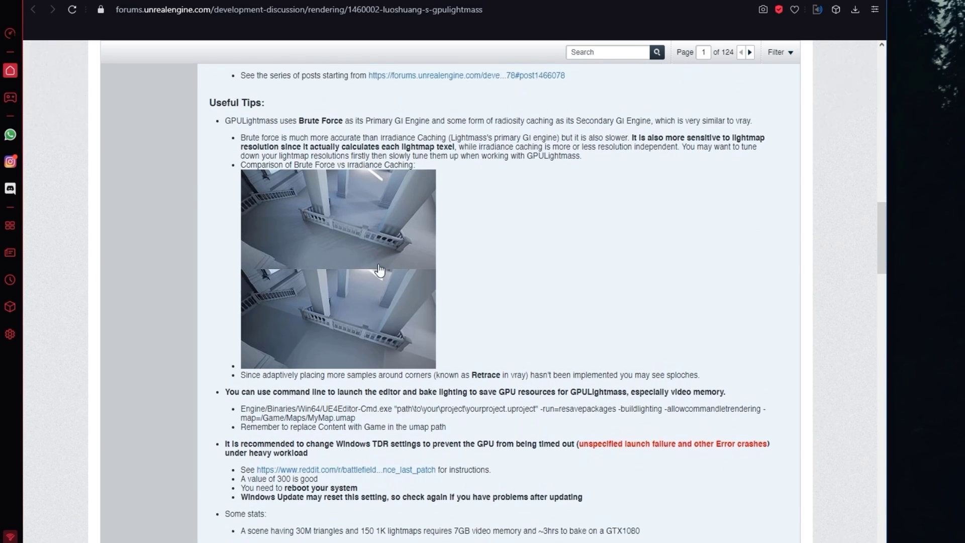
{"action": "left_click", "coordinate": [357, 0]}
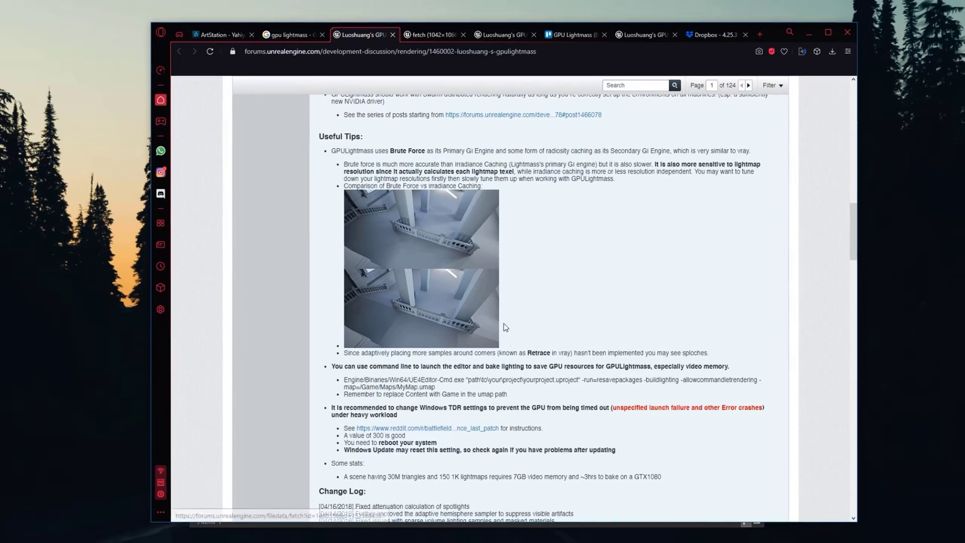
Step: Highlight the wording about Irradiance Caching as Lightmass's primary GI engine within the Useful Tips
{"action": "left_click_drag", "start_coordinate": [454, 165], "coordinate": [506, 164]}
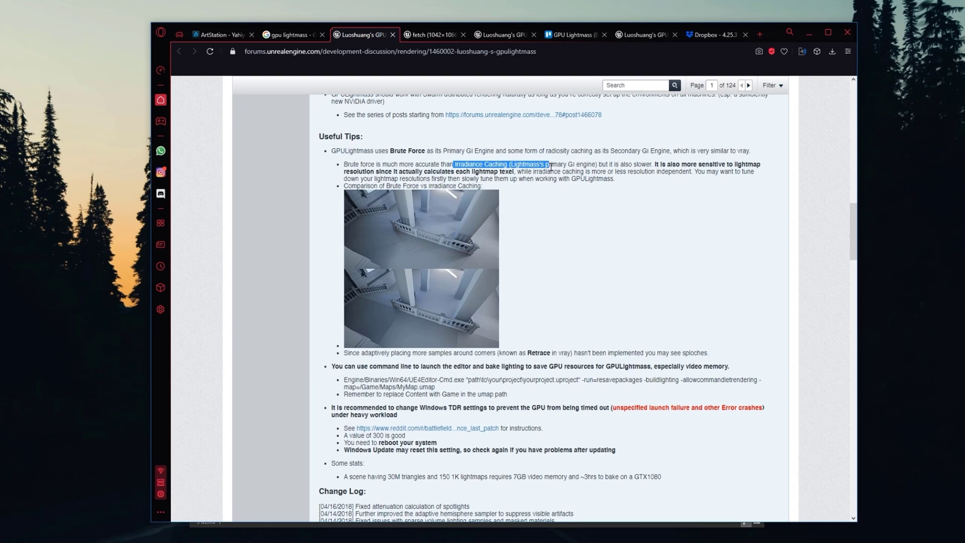
{"action": "left_click_drag", "start_coordinate": [570, 166], "coordinate": [574, 168]}
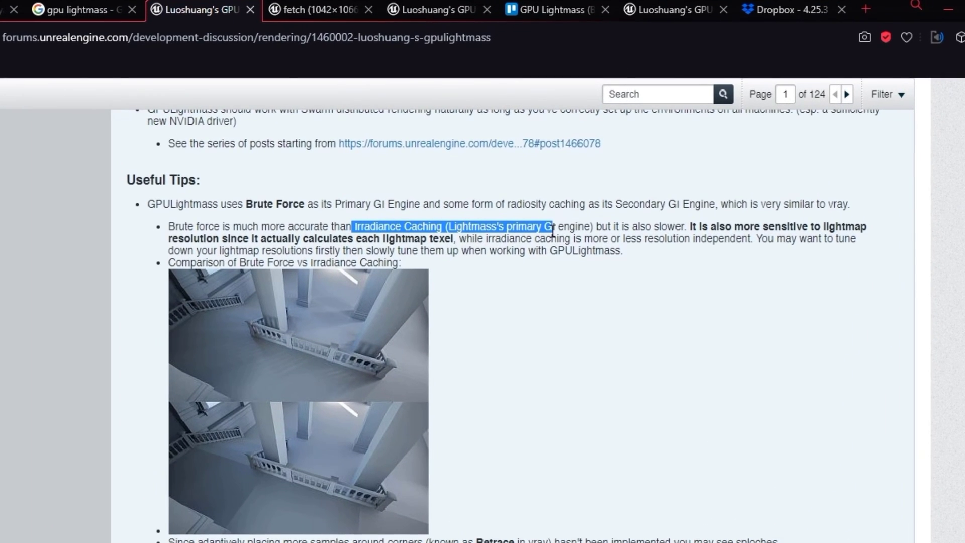
{"action": "left_click_drag", "start_coordinate": [552, 231], "coordinate": [543, 239]}
{"action": "left_click", "coordinate": [547, 231]}
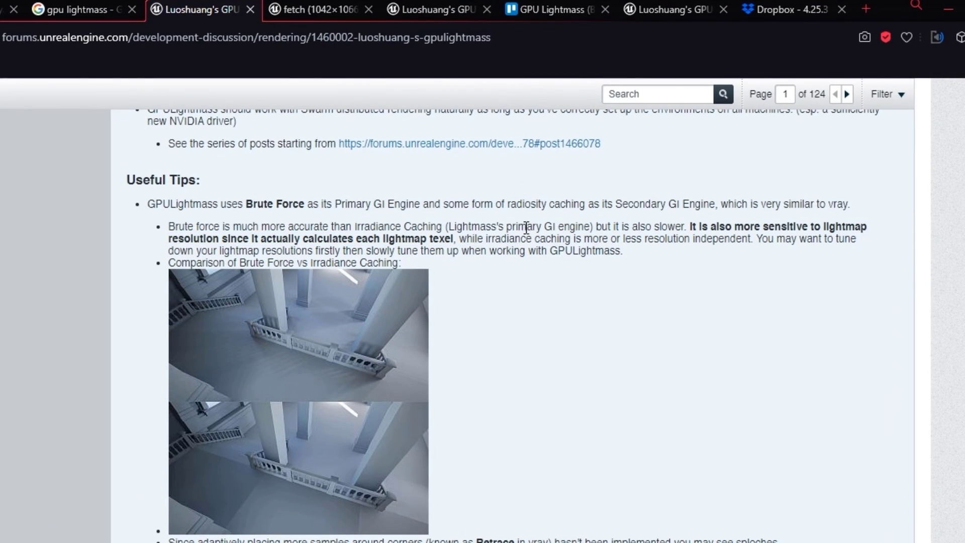
{"action": "double_click", "coordinate": [526, 227]}
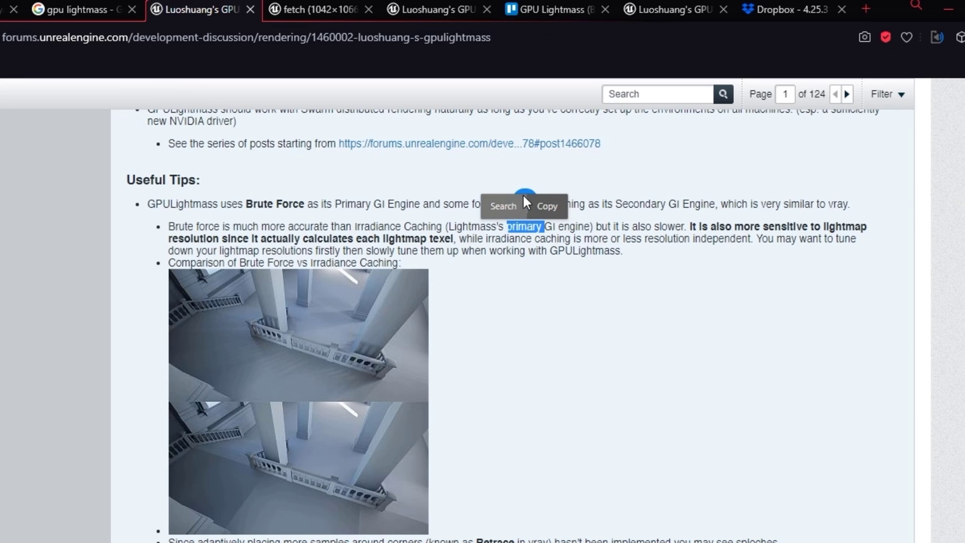
{"action": "left_click", "coordinate": [526, 201]}
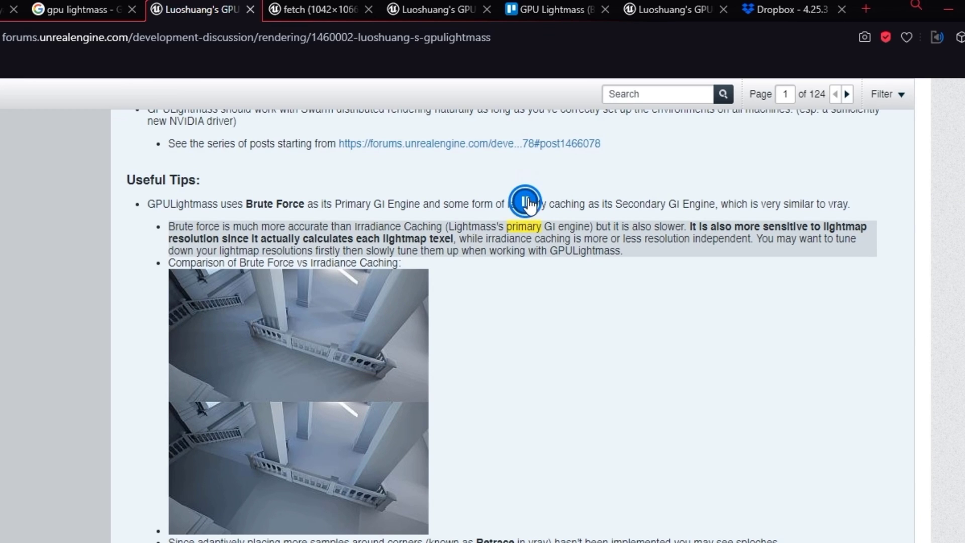
{"action": "left_click", "coordinate": [528, 240]}
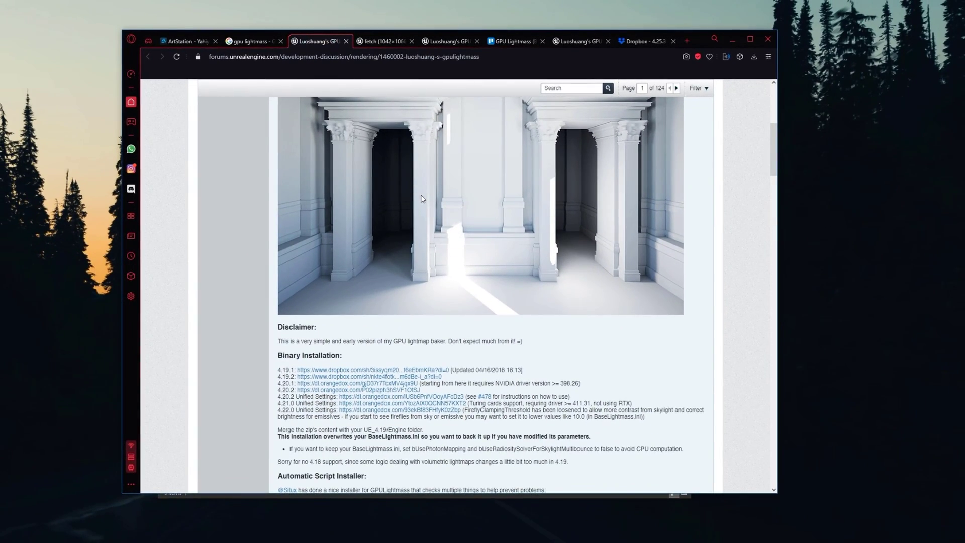
Step: Skim the rest of the first post and search page 122 of the GPULightmass thread for the GPU Lightmass 4.25.3 binaries
{"action": "scroll", "coordinate": [421, 198], "scroll_direction": "down", "scroll_amount": 1}
{"action": "scroll", "coordinate": [421, 198], "scroll_direction": "down", "scroll_amount": 7}
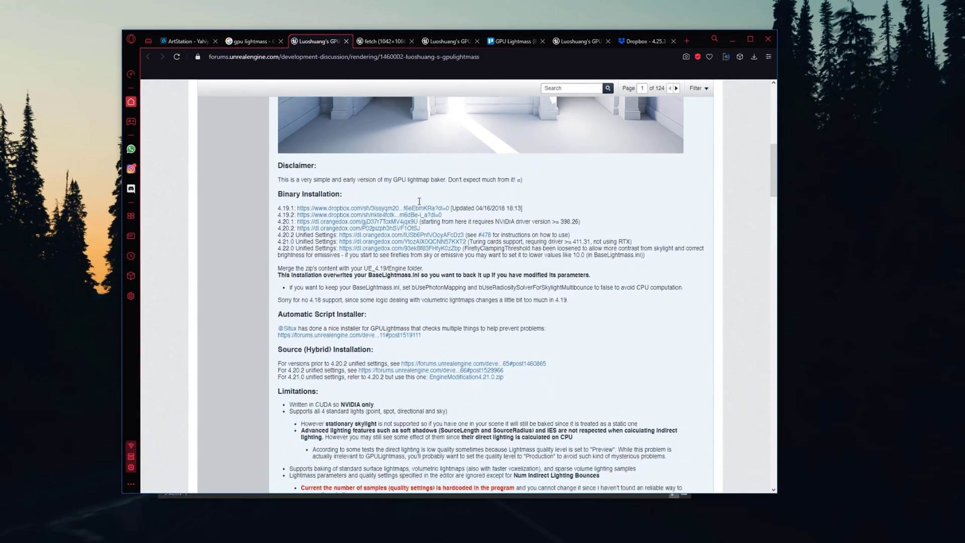
{"action": "scroll", "coordinate": [457, 207], "scroll_direction": "down", "scroll_amount": 5}
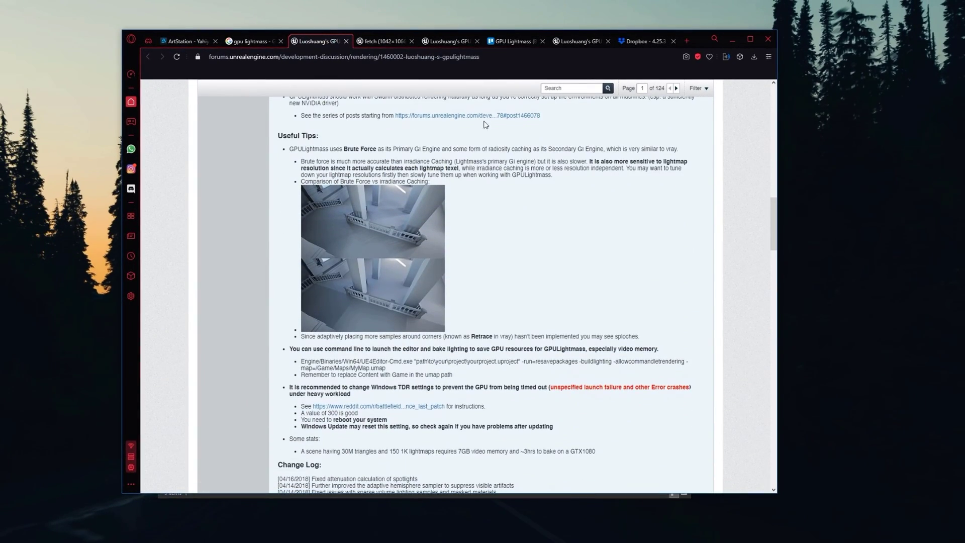
{"action": "left_click", "coordinate": [438, 40]}
{"action": "scroll", "coordinate": [471, 136], "scroll_direction": "down", "scroll_amount": 10}
{"action": "scroll", "coordinate": [472, 157], "scroll_direction": "up", "scroll_amount": 15}
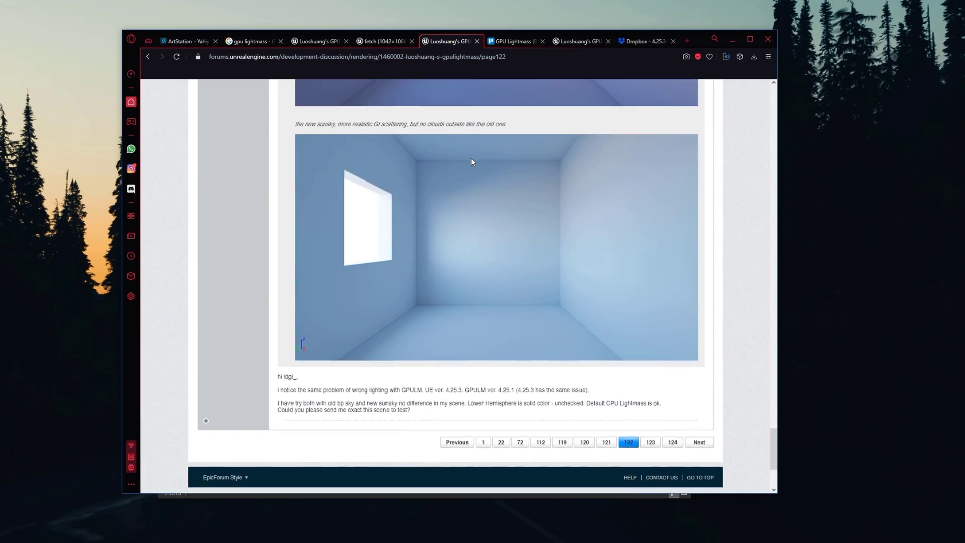
{"action": "scroll", "coordinate": [470, 211], "scroll_direction": "up", "scroll_amount": 10}
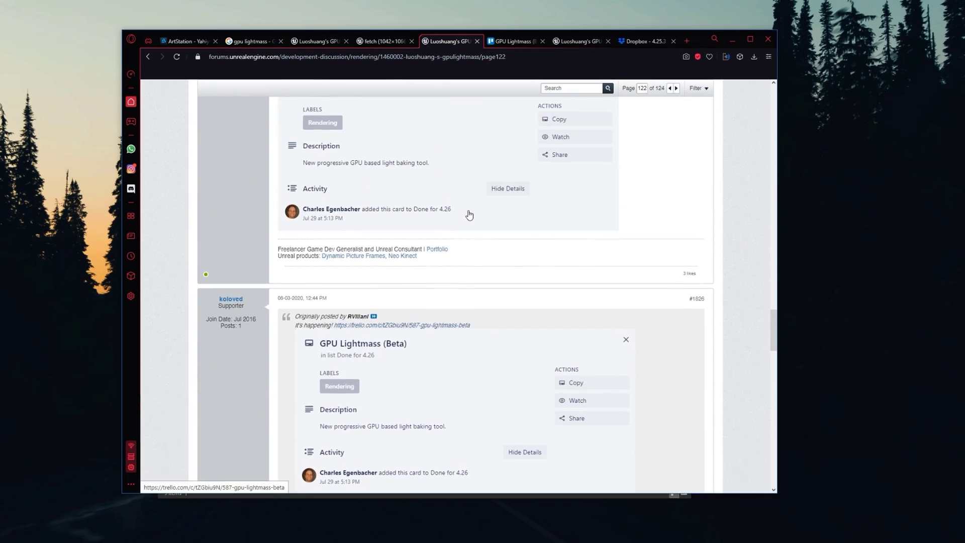
{"action": "left_click_drag", "start_coordinate": [295, 255], "coordinate": [374, 300]}
{"action": "left_click", "coordinate": [372, 302]}
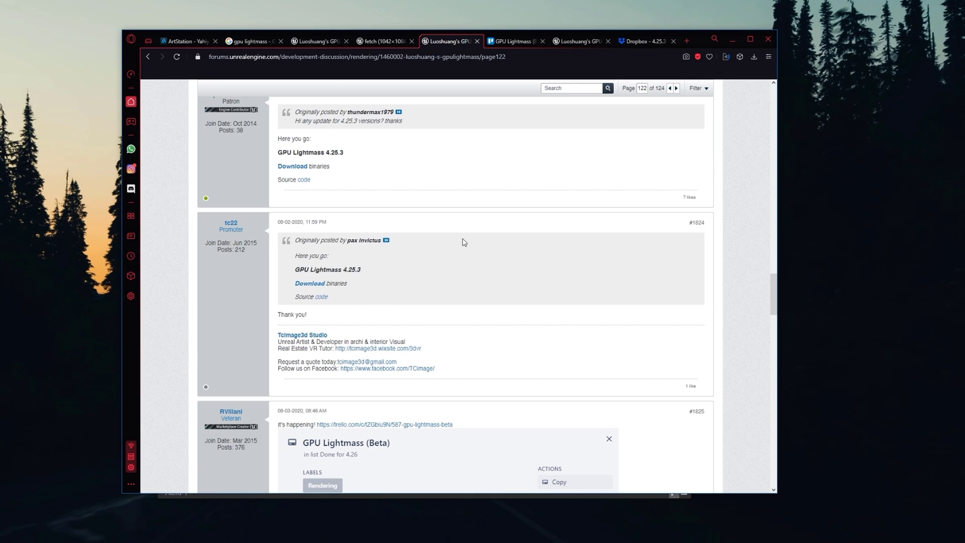
Step: View the GPU Lightmass (Beta) card on the Trello UE4 Roadmap and read the replies about it on thread page 122
{"action": "left_click", "coordinate": [513, 41]}
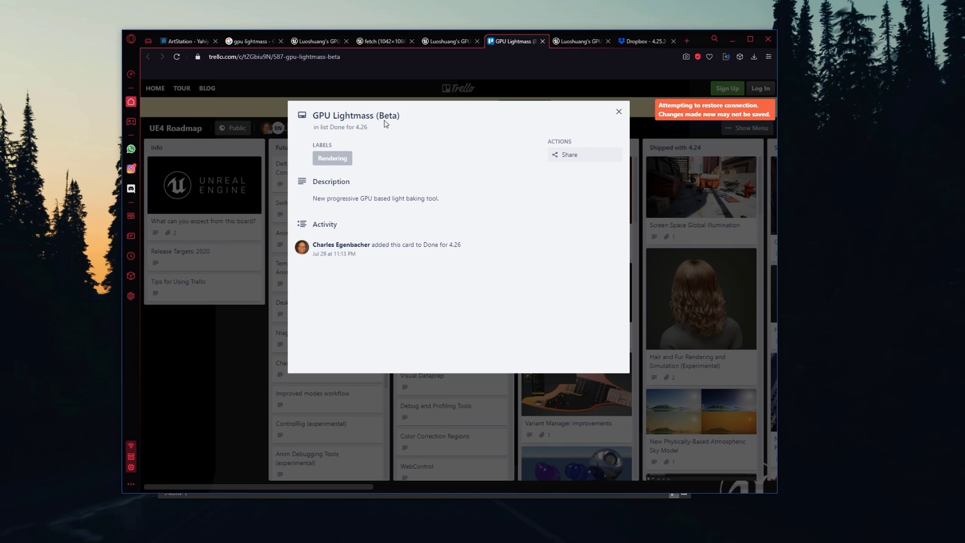
{"action": "left_click", "coordinate": [450, 41]}
{"action": "scroll", "coordinate": [488, 201], "scroll_direction": "down", "scroll_amount": 6}
{"action": "scroll", "coordinate": [428, 244], "scroll_direction": "down", "scroll_amount": 1}
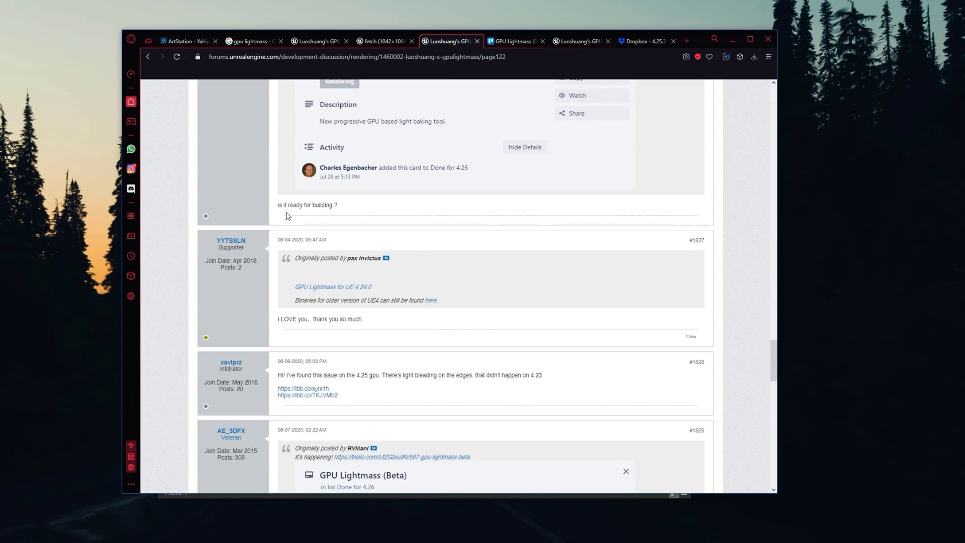
{"action": "scroll", "coordinate": [285, 231], "scroll_direction": "up", "scroll_amount": 2}
{"action": "scroll", "coordinate": [297, 229], "scroll_direction": "down", "scroll_amount": 4}
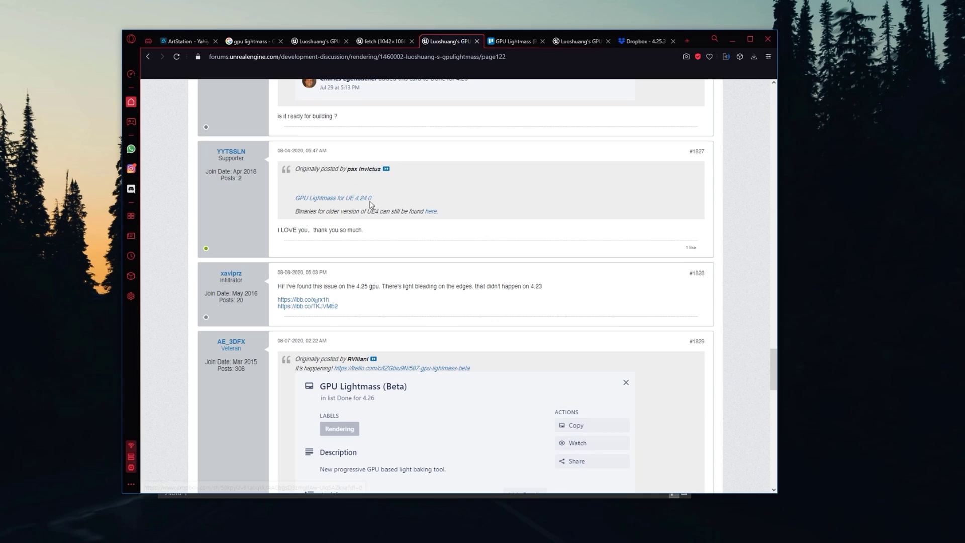
{"action": "scroll", "coordinate": [370, 203], "scroll_direction": "down", "scroll_amount": 5}
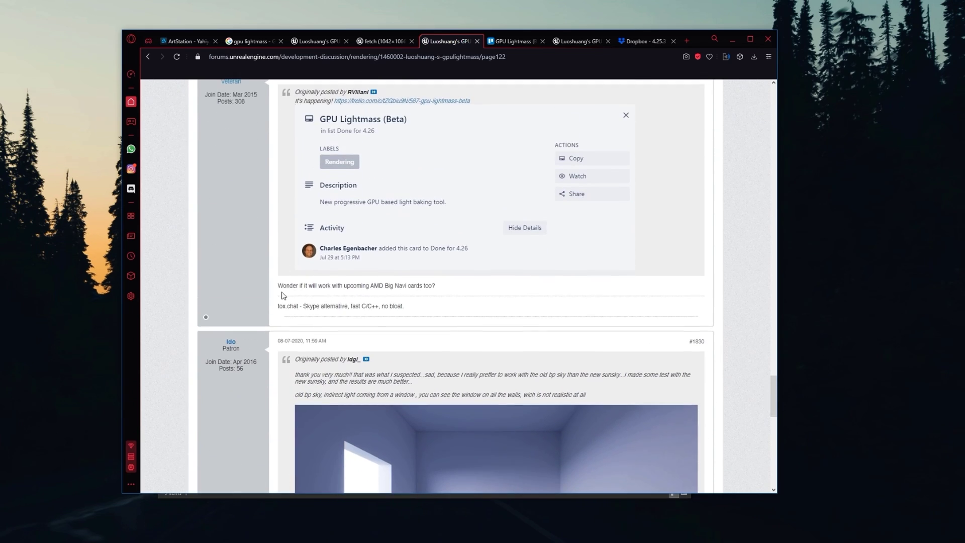
{"action": "left_click_drag", "start_coordinate": [345, 286], "coordinate": [385, 283]}
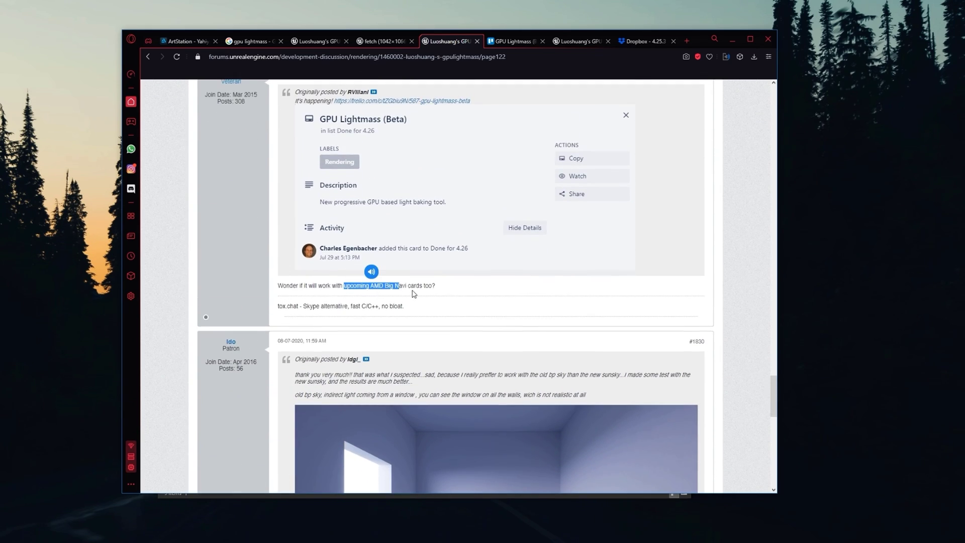
{"action": "left_click", "coordinate": [384, 295]}
{"action": "scroll", "coordinate": [352, 299], "scroll_direction": "up", "scroll_amount": 1}
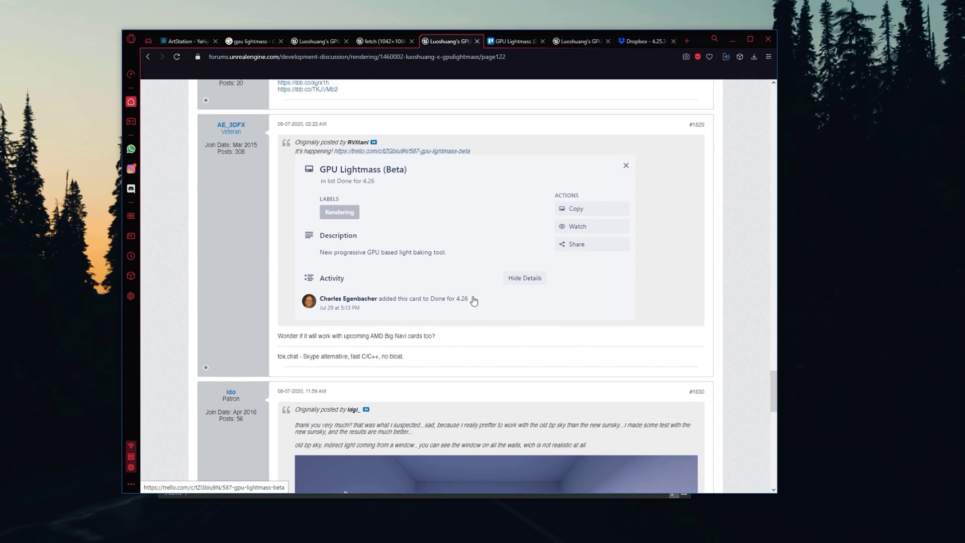
Step: Look through the earlier posts on page 122 and return to the GPU Lightmass 4.25.3 download post
{"action": "scroll", "coordinate": [474, 300], "scroll_direction": "up", "scroll_amount": 17}
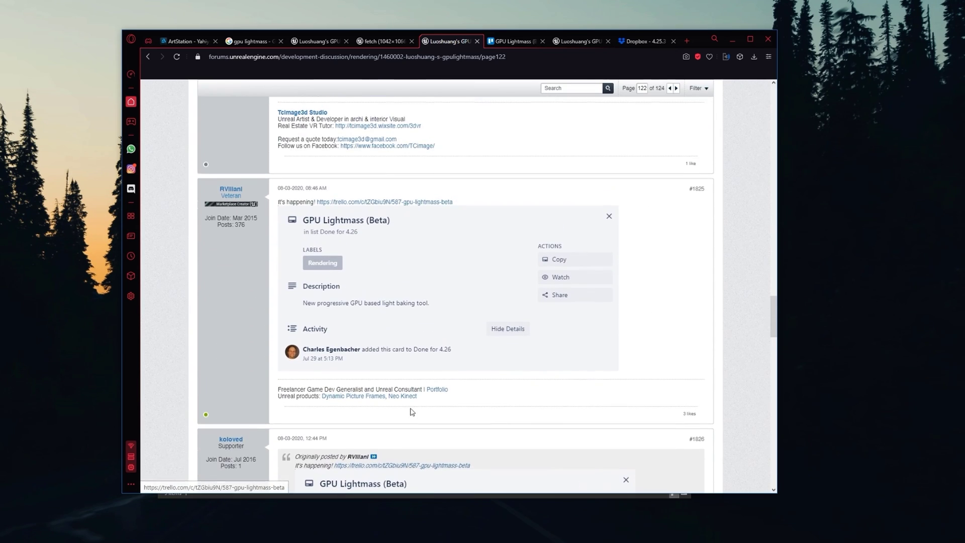
{"action": "scroll", "coordinate": [412, 411], "scroll_direction": "up", "scroll_amount": 12}
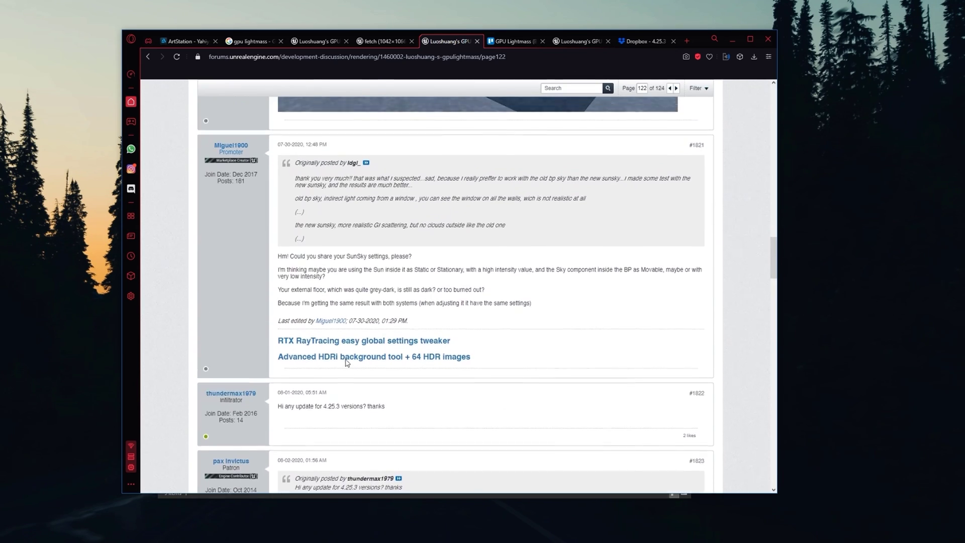
{"action": "scroll", "coordinate": [346, 362], "scroll_direction": "up", "scroll_amount": 13}
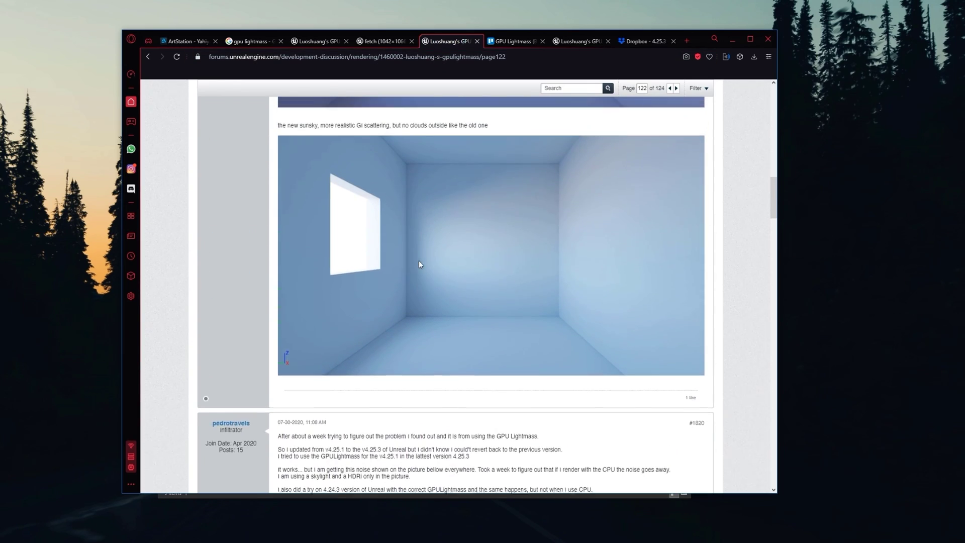
{"action": "scroll", "coordinate": [418, 266], "scroll_direction": "up", "scroll_amount": 4}
{"action": "scroll", "coordinate": [418, 269], "scroll_direction": "down", "scroll_amount": 15}
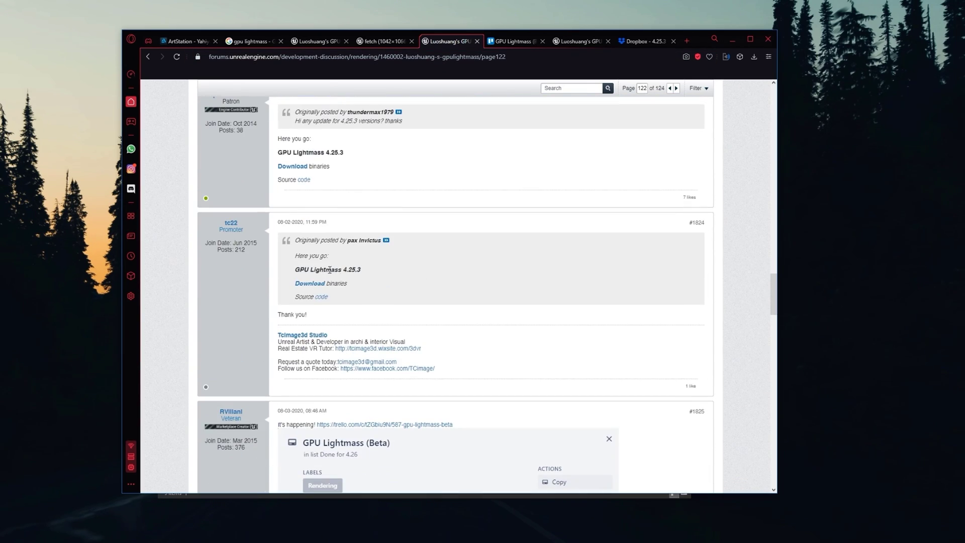
Step: View GPULightmass-UE4.25.3-release.zip in the shared Dropbox 4.25.3 folder and minimize the browser to reach the UE_4.25 folder
{"action": "scroll", "coordinate": [346, 280], "scroll_direction": "down", "scroll_amount": 1}
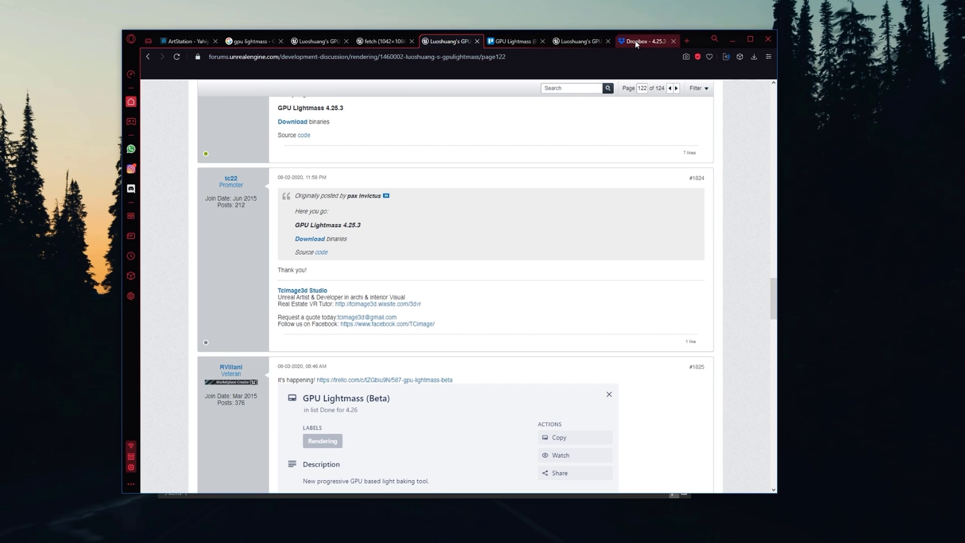
{"action": "left_click_drag", "start_coordinate": [643, 42], "coordinate": [514, 41]}
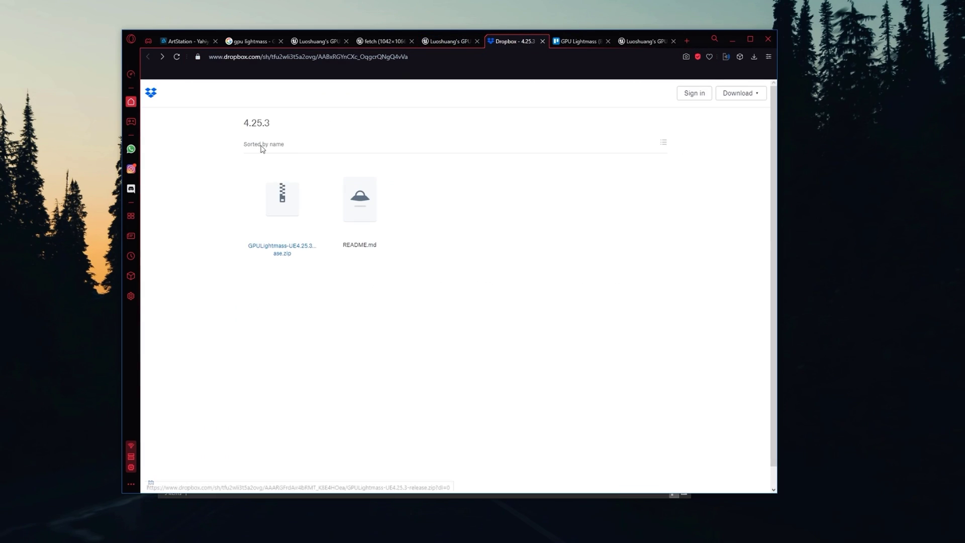
{"action": "left_click", "coordinate": [285, 208]}
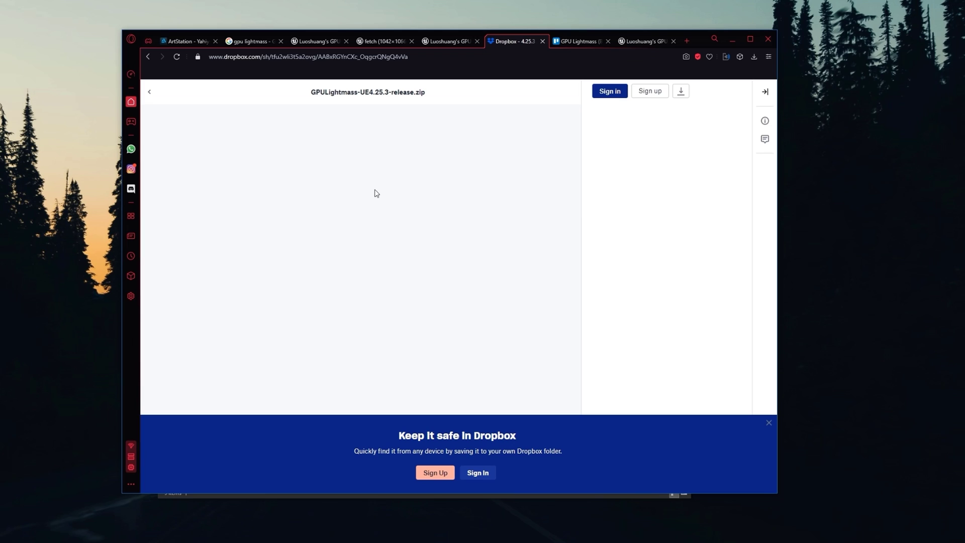
{"action": "left_click", "coordinate": [736, 40]}
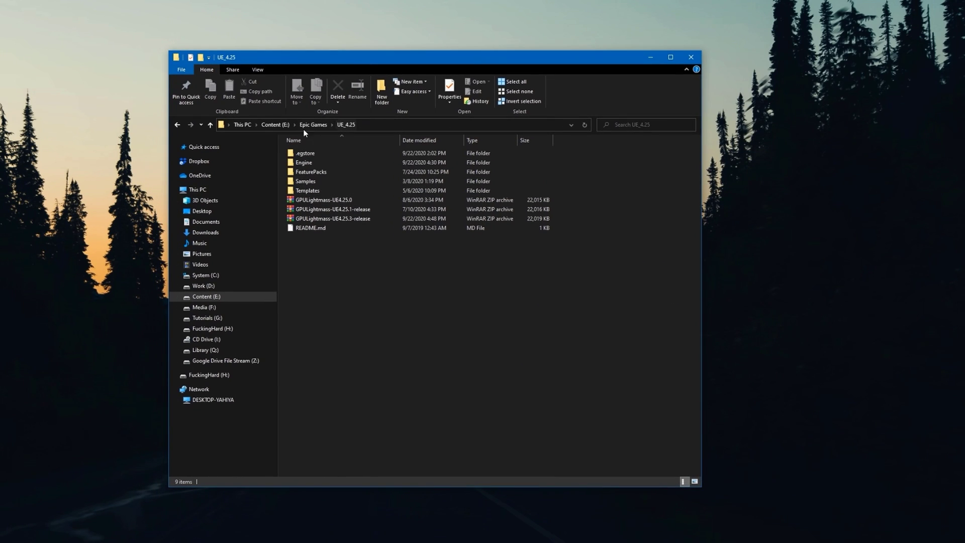
{"action": "left_click", "coordinate": [349, 220]}
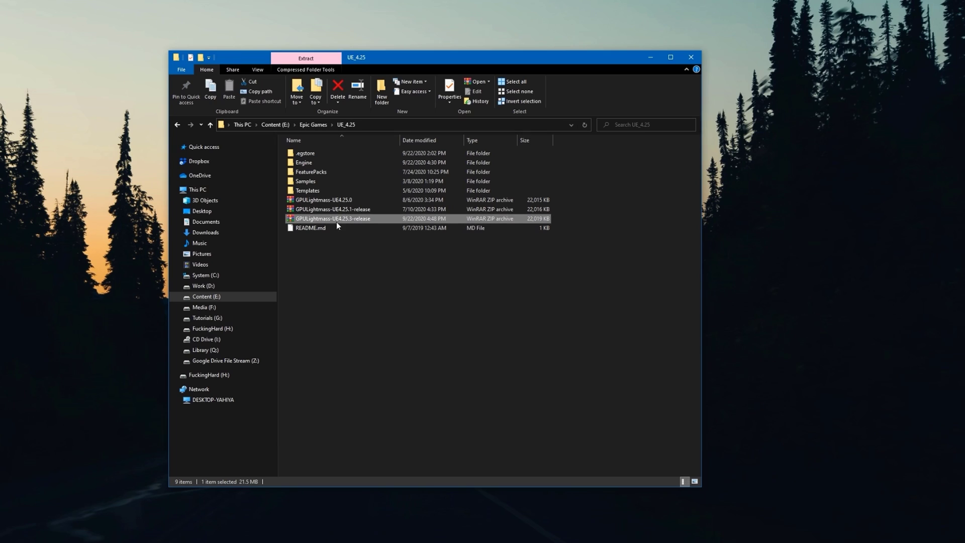
{"action": "right_click", "coordinate": [335, 220]}
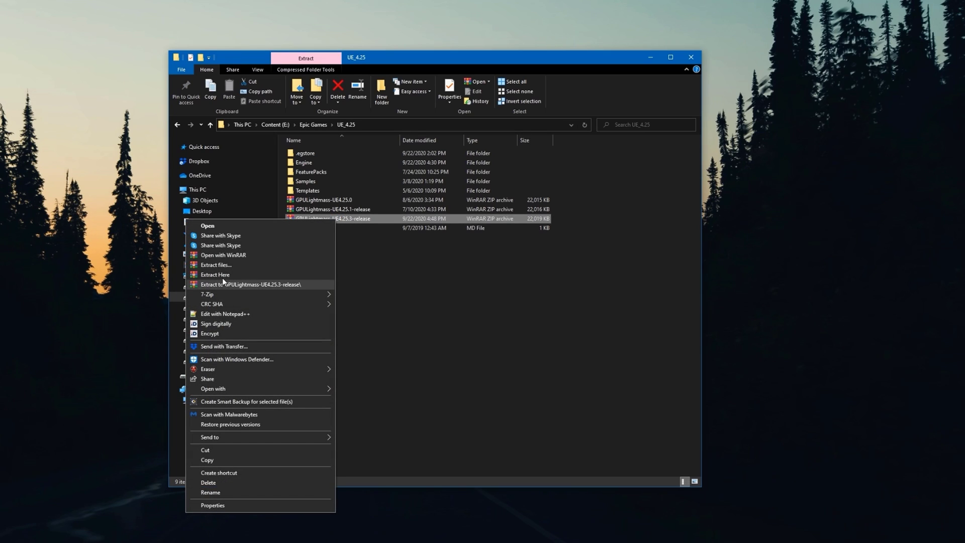
{"action": "left_click", "coordinate": [343, 277]}
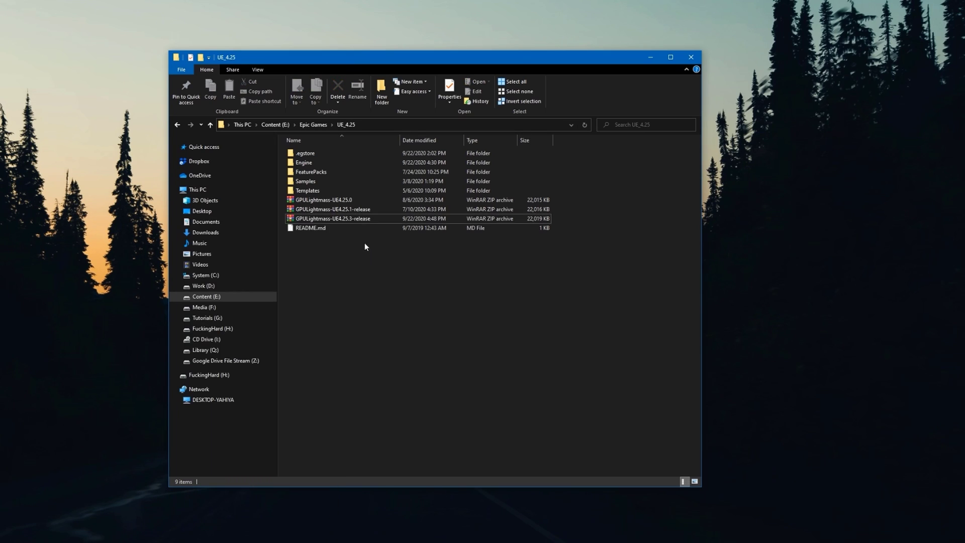
Step: Open the Engine folder in a separate window and arrange it beside the UE_4.25 folder window
{"action": "double_click", "coordinate": [320, 165], "text": "ctrl"}
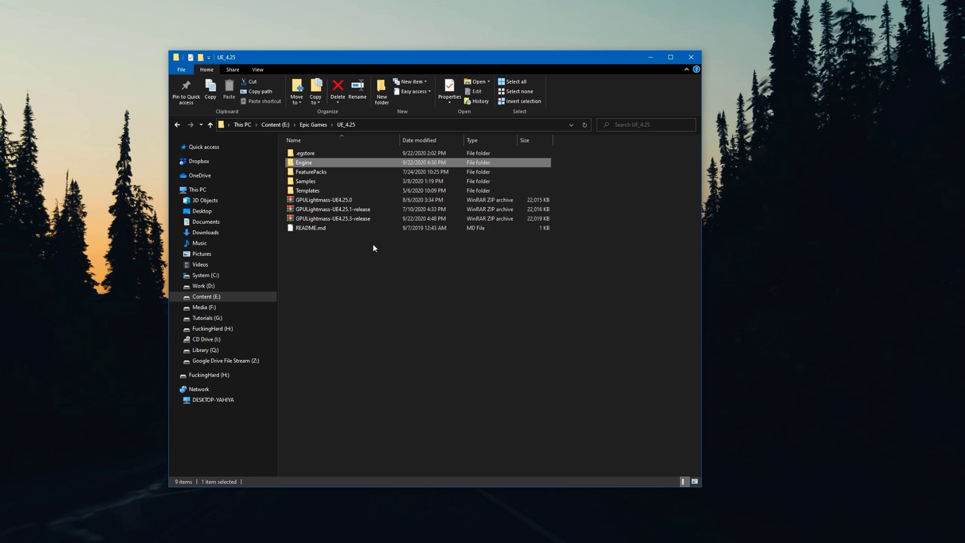
{"action": "left_click_drag", "start_coordinate": [388, 69], "coordinate": [595, 94]}
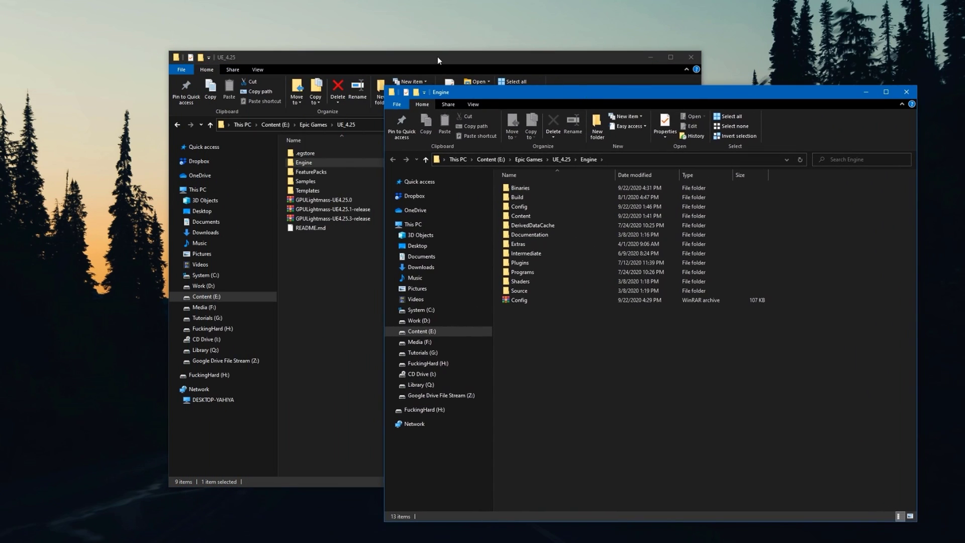
{"action": "left_click_drag", "start_coordinate": [437, 61], "coordinate": [254, 24]}
{"action": "left_click", "coordinate": [585, 102]}
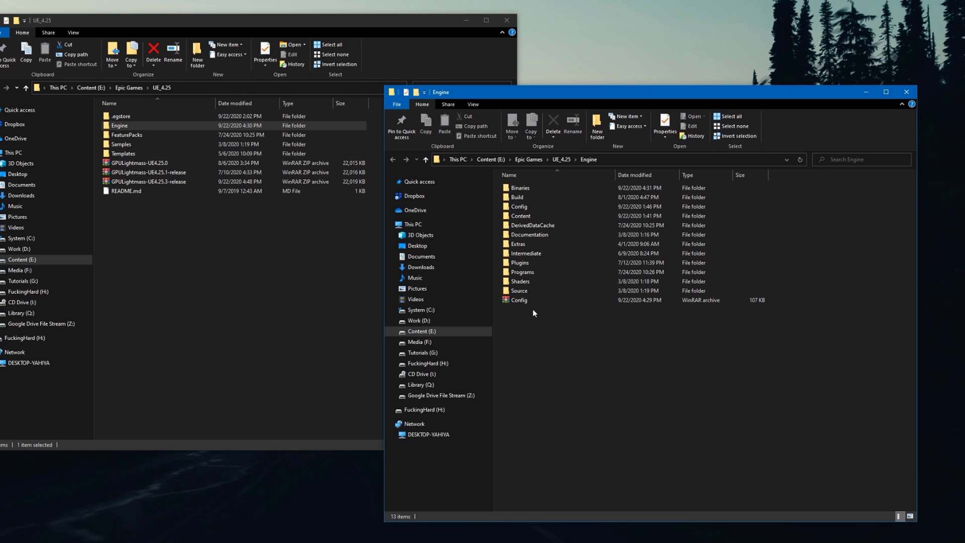
Step: Open the GPULightmass-UE4.25.3-release archive and inspect the DotNET and Win64 folders inside Engine\Binaries
{"action": "double_click", "coordinate": [168, 182]}
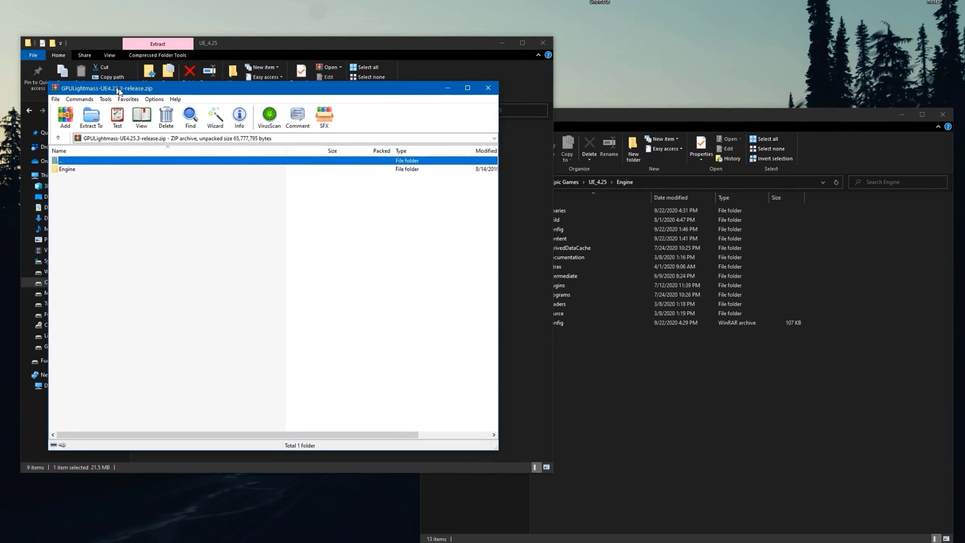
{"action": "double_click", "coordinate": [30, 155]}
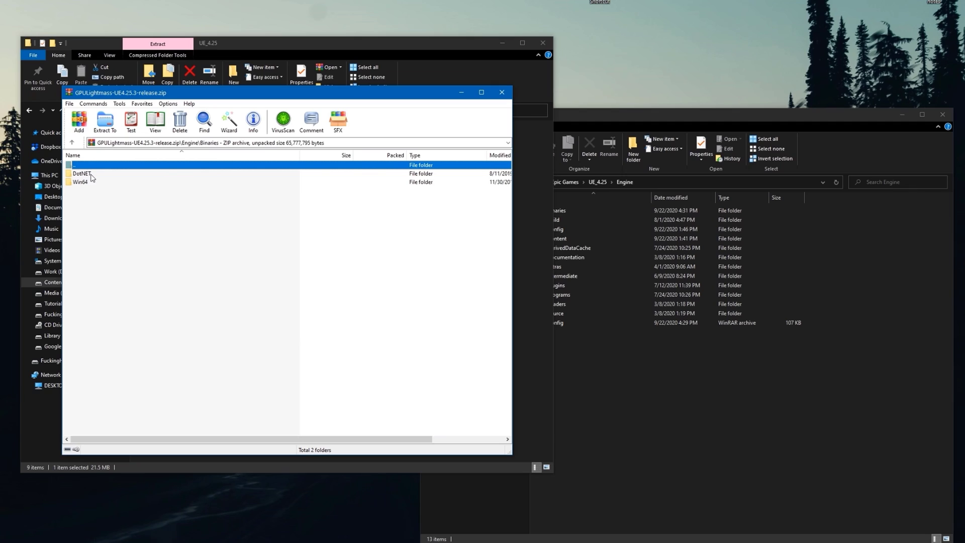
{"action": "double_click", "coordinate": [88, 174]}
{"action": "left_click", "coordinate": [95, 174]}
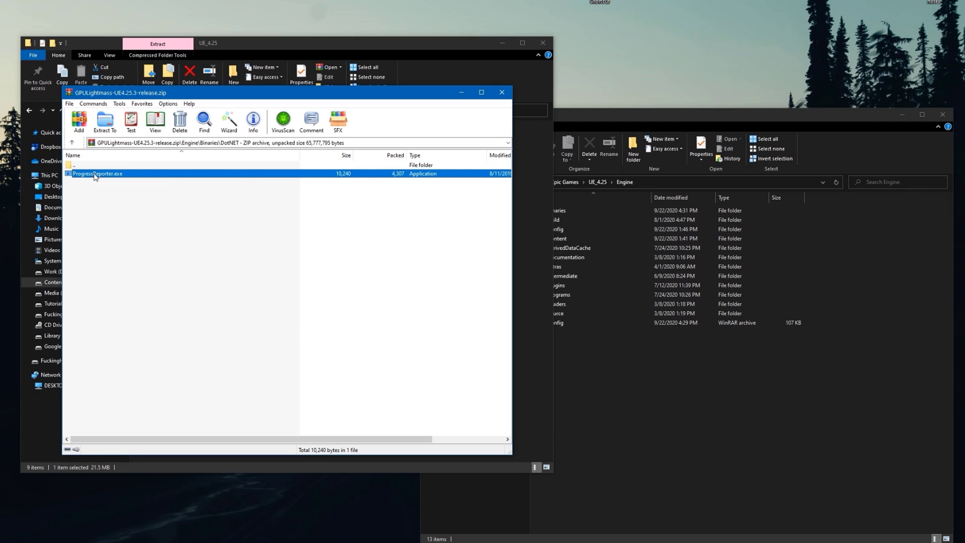
{"action": "key", "text": "BackSpace"}
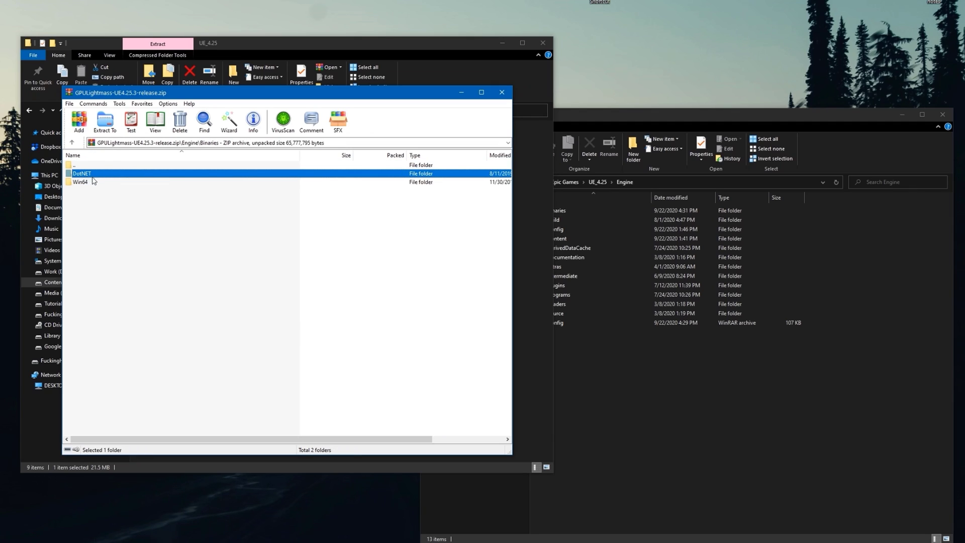
{"action": "double_click", "coordinate": [88, 184]}
{"action": "left_click_drag", "start_coordinate": [201, 339], "coordinate": [75, 171]}
{"action": "left_click", "coordinate": [150, 329]}
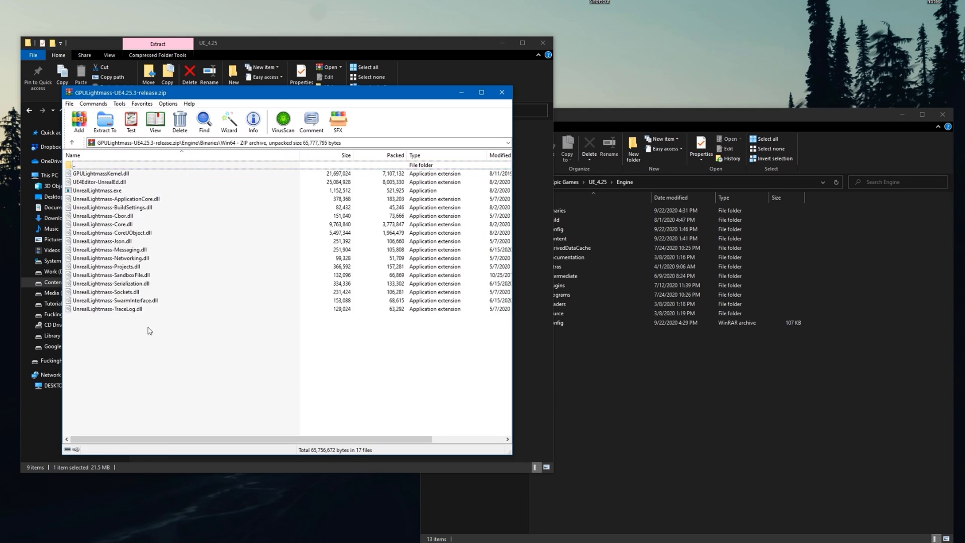
Step: Go back up to the archive's Engine folder and locate BaseLightmass.ini in its Config folder
{"action": "key", "text": "BackSpace"}
{"action": "key", "text": "BackSpace"}
{"action": "left_click", "coordinate": [93, 183]}
{"action": "double_click", "coordinate": [96, 182]}
{"action": "left_click", "coordinate": [95, 176]}
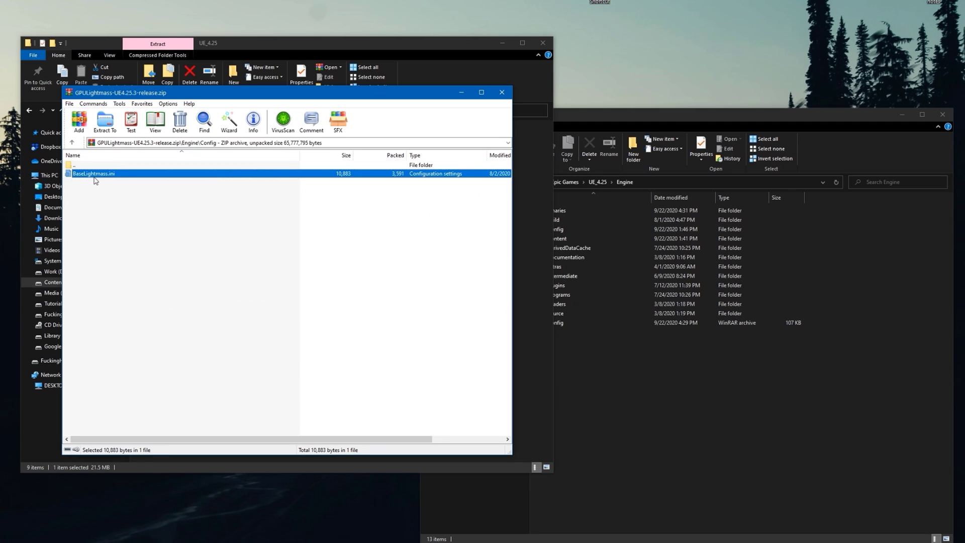
Step: Open the installed engine's BaseLightmass file from the UE_4.25 Engine\Config folder in Notepad
{"action": "left_click", "coordinate": [579, 378]}
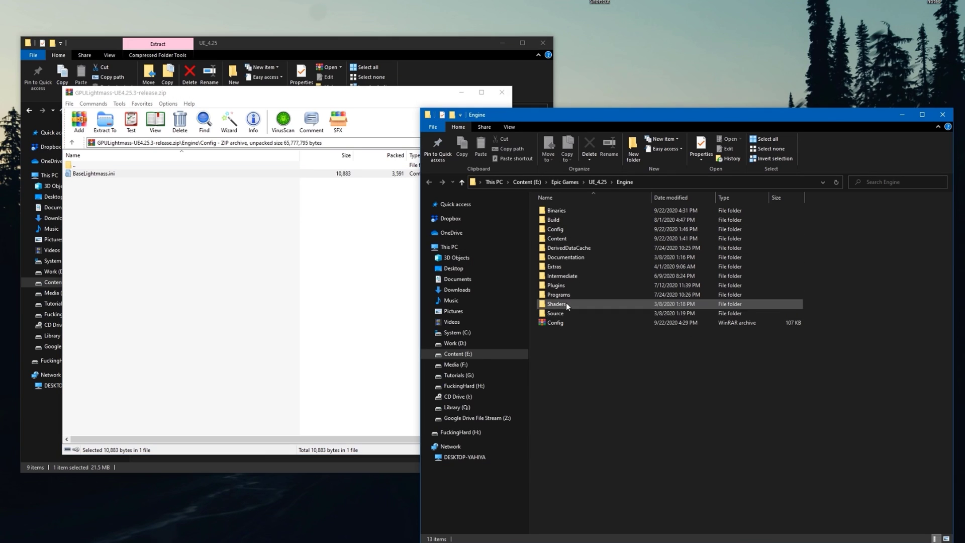
{"action": "double_click", "coordinate": [573, 230]}
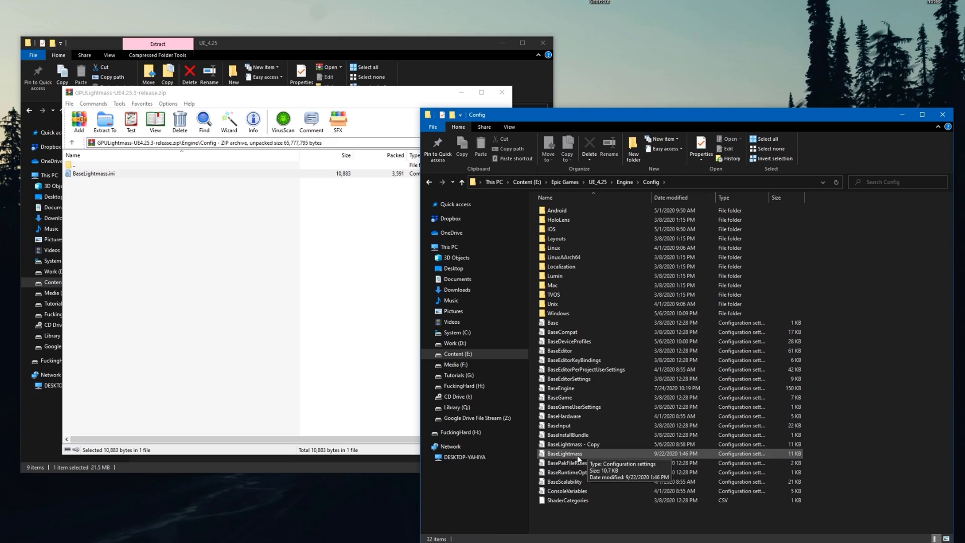
{"action": "left_click", "coordinate": [587, 455]}
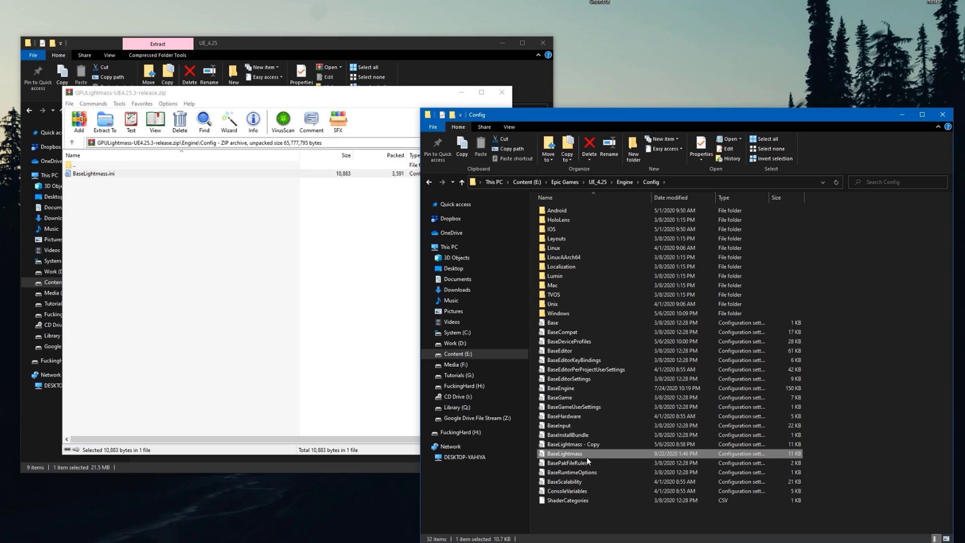
{"action": "double_click", "coordinate": [586, 455]}
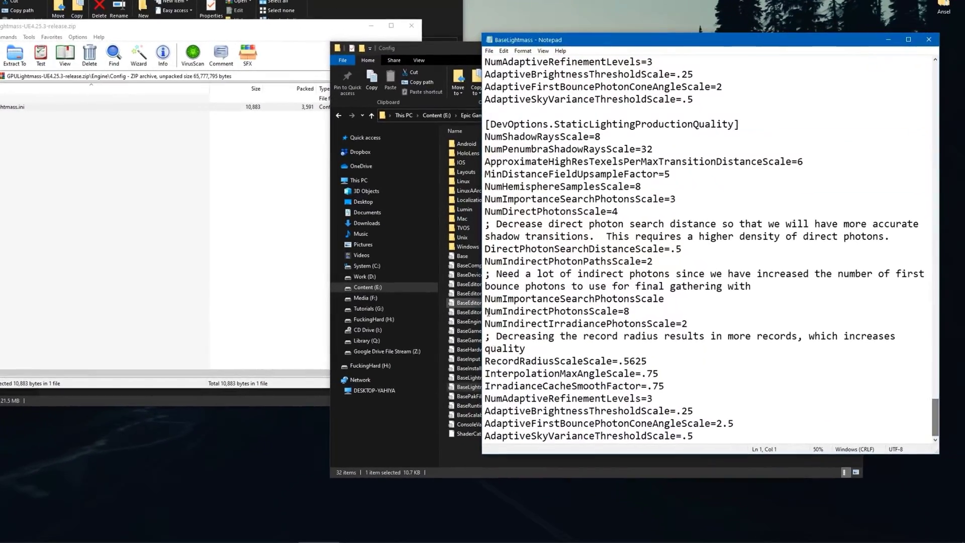
Step: Examine the DevOptions.StaticLightingProductionQuality section at the end of the installed BaseLightmass file
{"action": "left_click_drag", "start_coordinate": [632, 228], "coordinate": [749, 490]}
{"action": "left_click", "coordinate": [607, 187]}
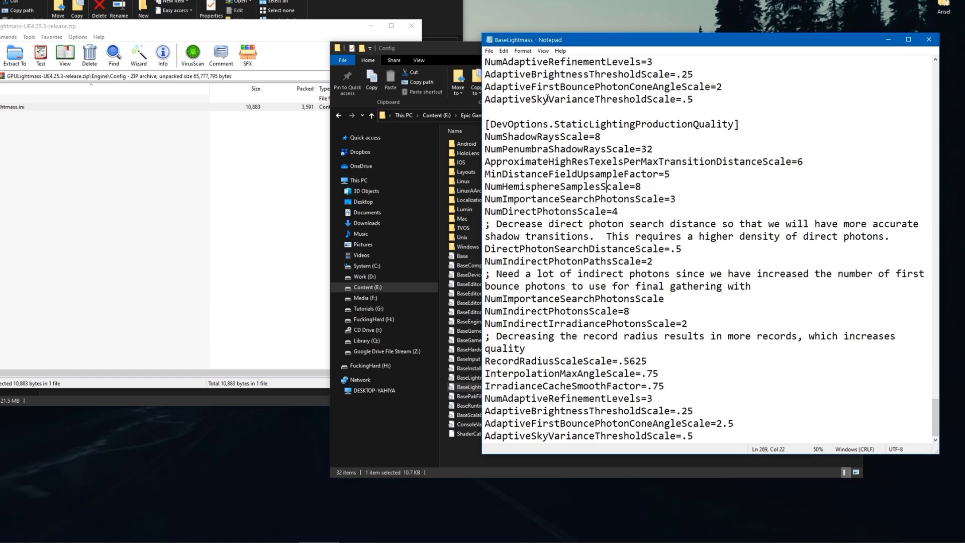
{"action": "mouse_move", "coordinate": [499, 124]}
{"action": "left_mouse_down"}
{"action": "mouse_move", "coordinate": [740, 133]}
{"action": "mouse_move", "coordinate": [747, 124]}
{"action": "mouse_move", "coordinate": [492, 111]}
{"action": "left_mouse_up"}
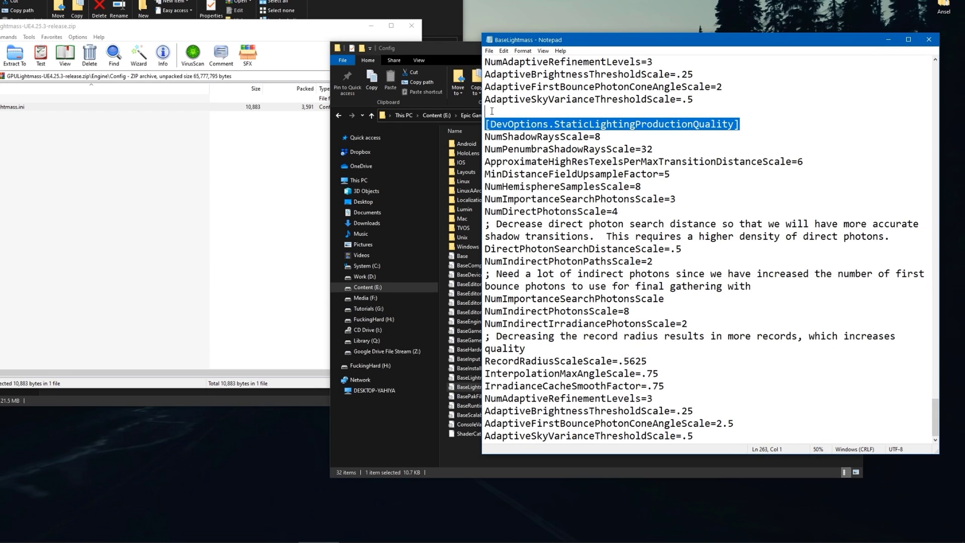
{"action": "left_click_drag", "start_coordinate": [649, 132], "coordinate": [749, 427]}
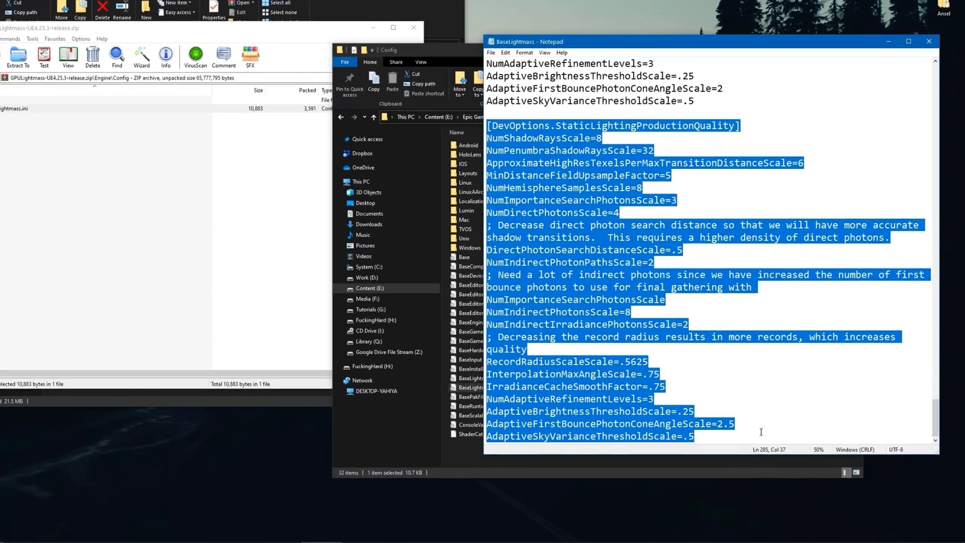
{"action": "left_click", "coordinate": [683, 246]}
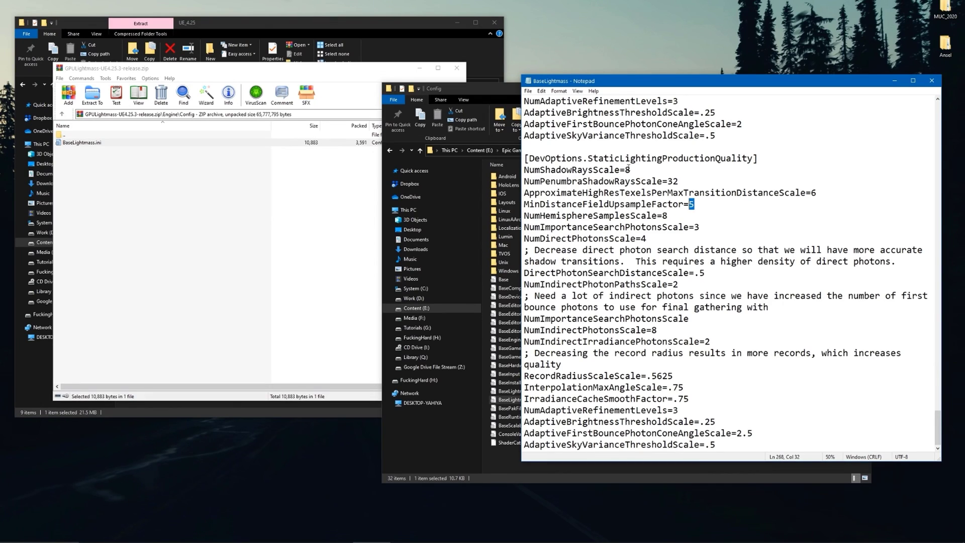
Step: Open the archive's BaseLightmass.ini beside the installed one and compare their endings, down to the DevOptions.GPULightmass section
{"action": "left_click", "coordinate": [213, 195]}
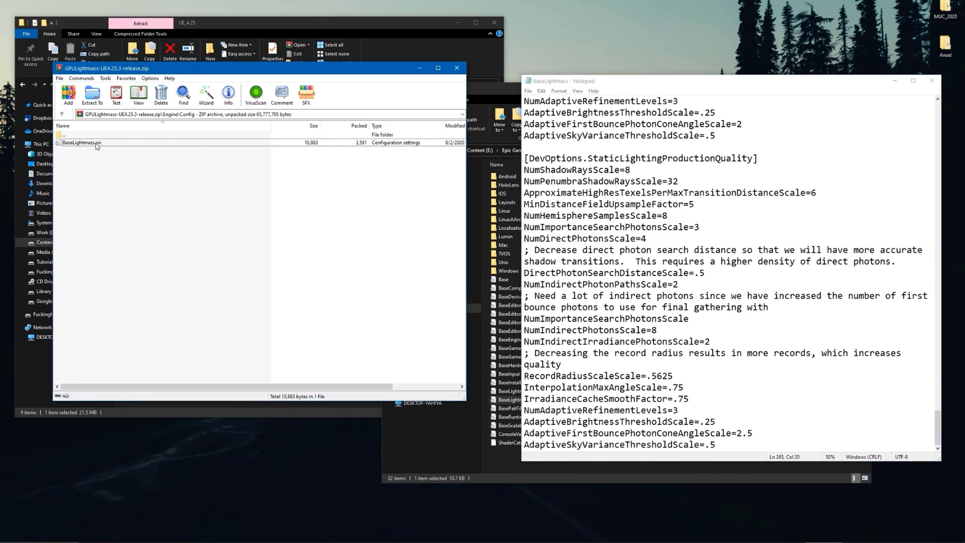
{"action": "double_click", "coordinate": [97, 143]}
{"action": "left_click_drag", "start_coordinate": [589, 86], "coordinate": [102, 66]}
{"action": "scroll", "coordinate": [93, 85], "scroll_direction": "down", "scroll_amount": 4, "text": "ctrl"}
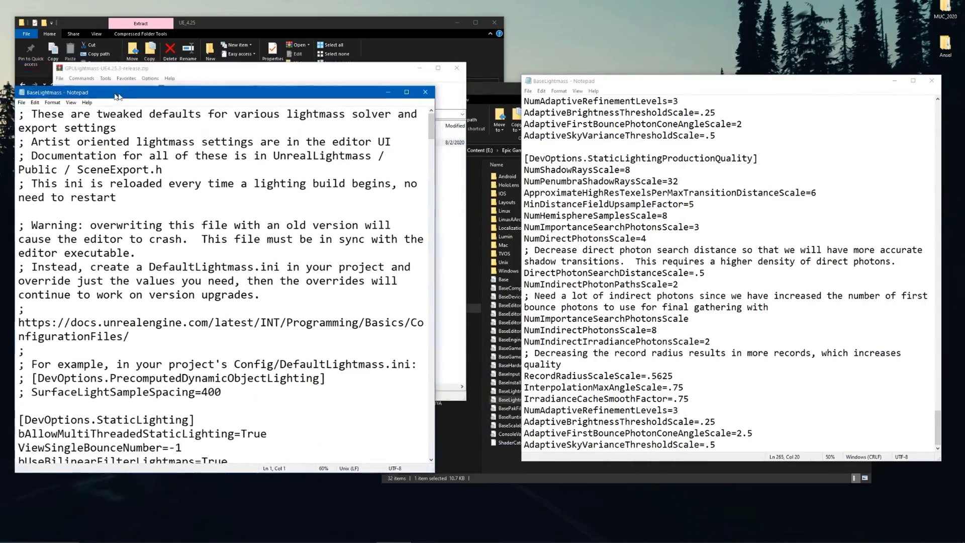
{"action": "left_click_drag", "start_coordinate": [610, 89], "coordinate": [586, 69]}
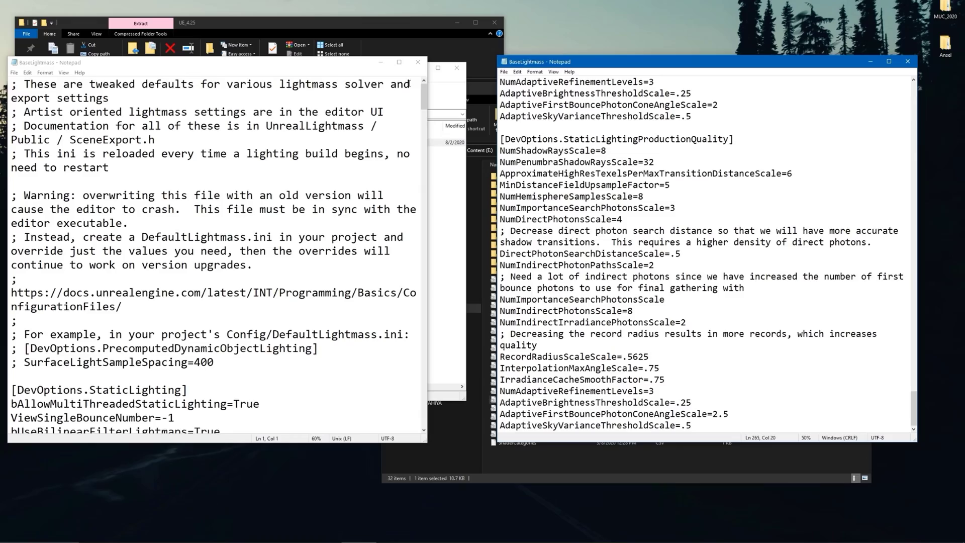
{"action": "scroll", "coordinate": [320, 153], "scroll_direction": "down", "scroll_amount": 1, "text": "ctrl"}
{"action": "left_click_drag", "start_coordinate": [429, 95], "coordinate": [498, 96]}
{"action": "scroll", "coordinate": [226, 252], "scroll_direction": "down", "scroll_amount": 15}
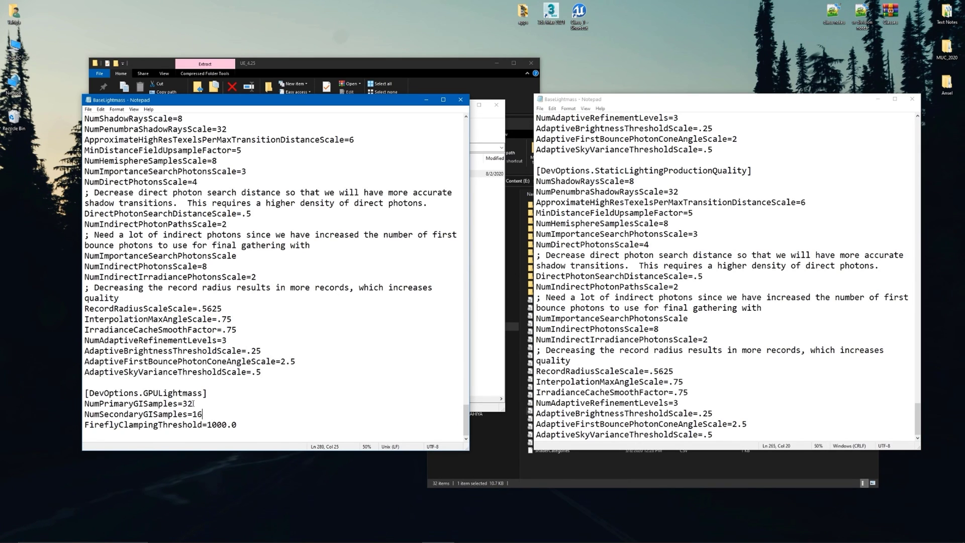
{"action": "left_click_drag", "start_coordinate": [109, 102], "coordinate": [103, 99]}
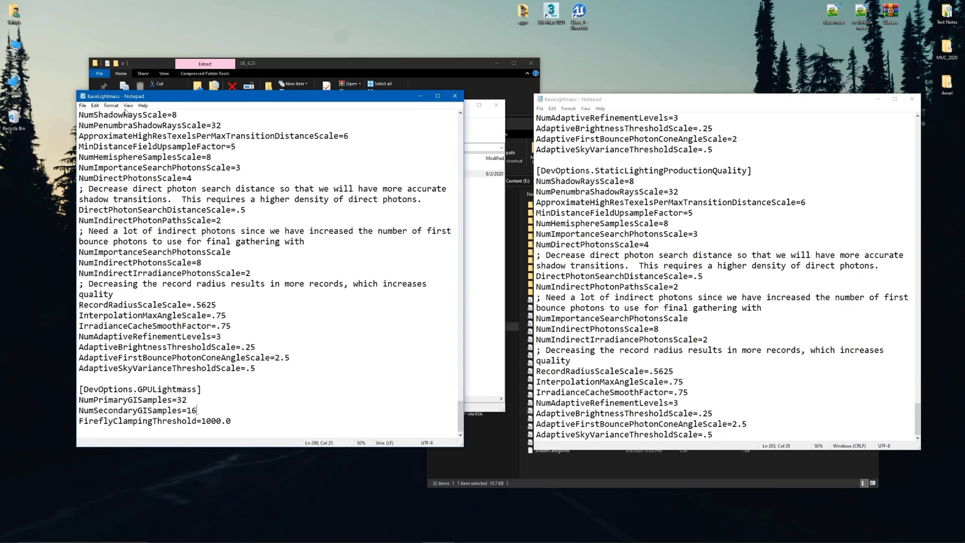
Step: Try NumPrimaryGISamples=128, NumSecondaryGISamples=64 and FireflyClampingThreshold=10 in the archive's BaseLightmass.ini
{"action": "double_click", "coordinate": [194, 400]}
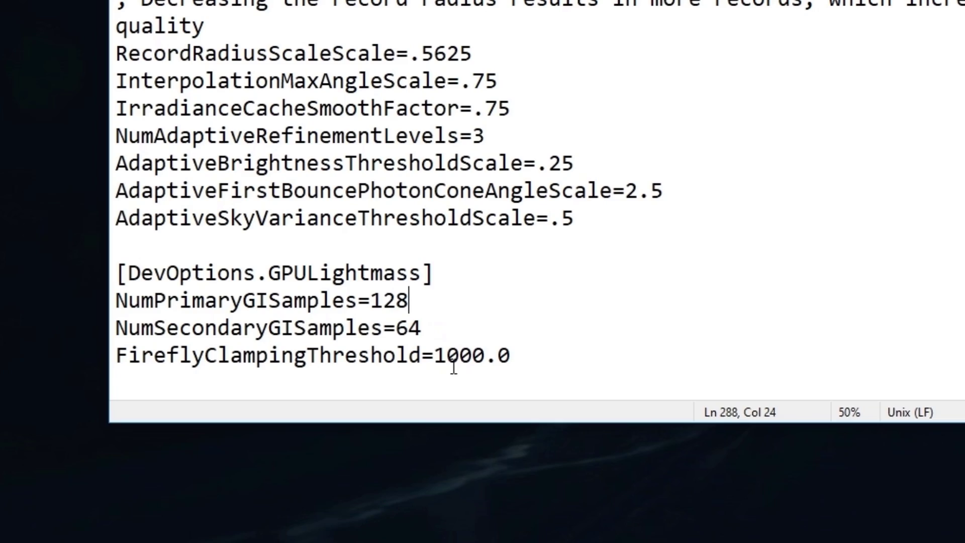
{"action": "key", "text": "BackSpace"}
{"action": "key", "text": "BackSpace"}
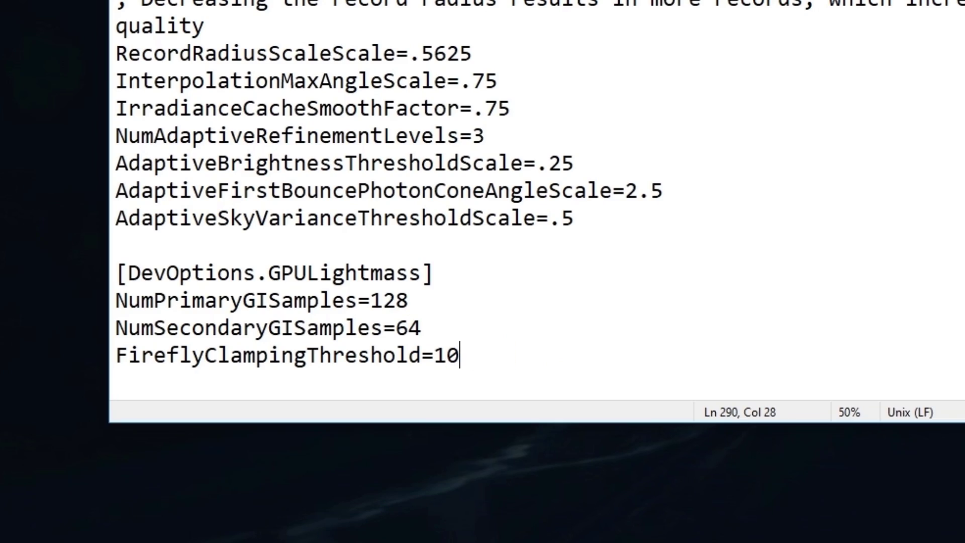
Step: Close both BaseLightmass files, discarding the changes to the archive's copy, and return to the installed Engine folder
{"action": "key", "text": "alt+F4"}
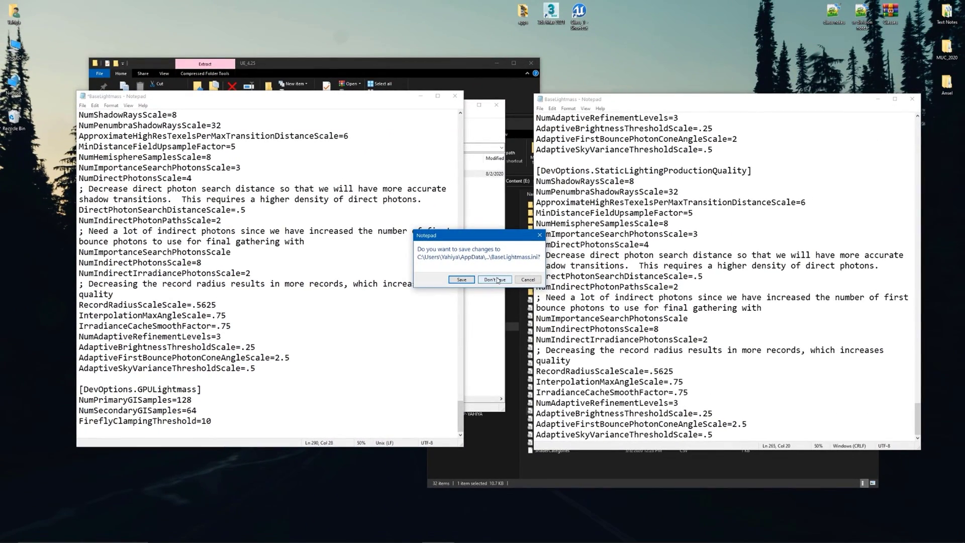
{"action": "left_click", "coordinate": [495, 280]}
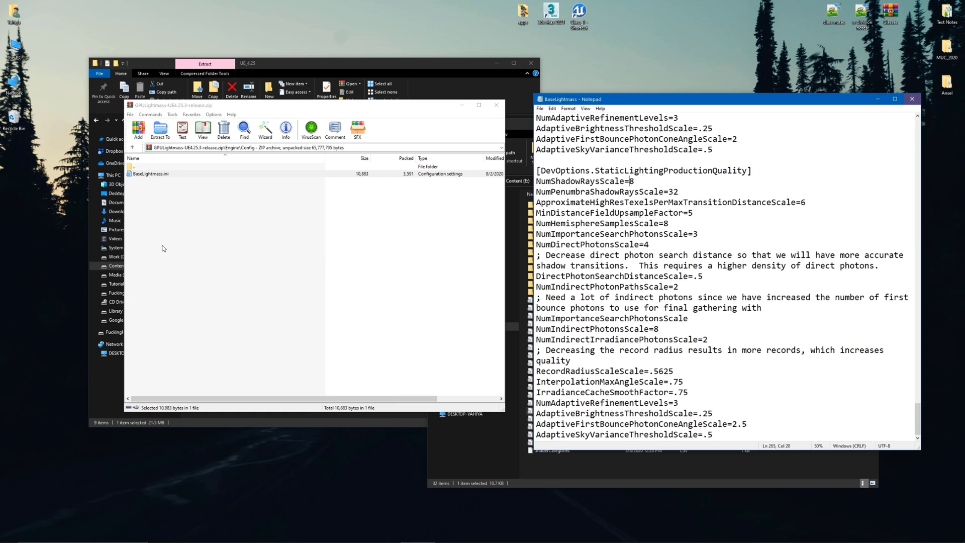
{"action": "left_click", "coordinate": [913, 99]}
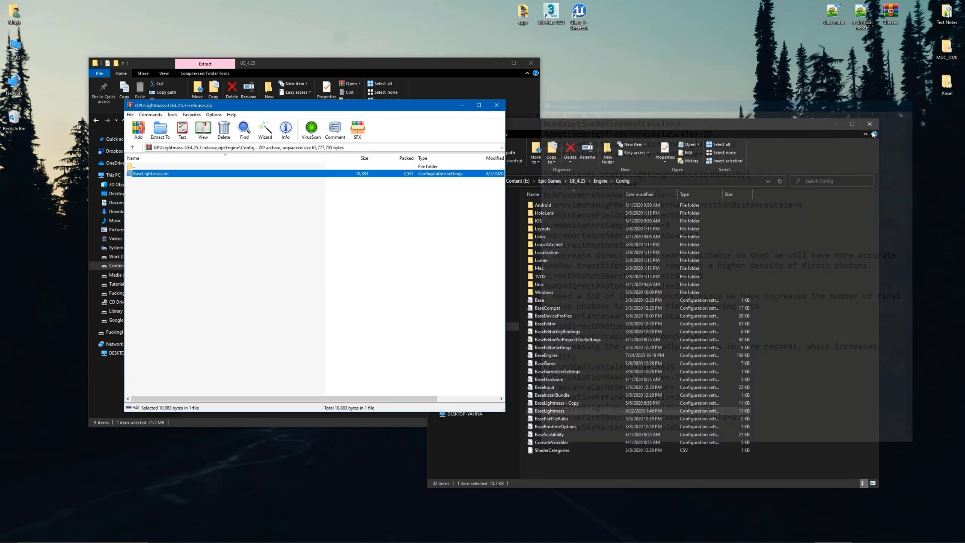
{"action": "key", "text": "alt+Left"}
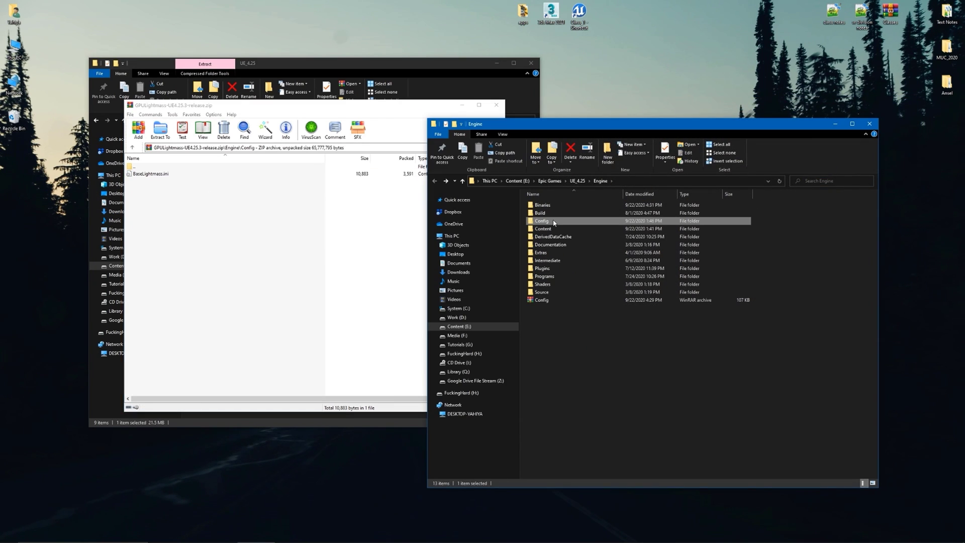
Step: Open the Binaries folder in both the GPULightmass archive and the installed Engine folder
{"action": "right_click", "coordinate": [557, 223]}
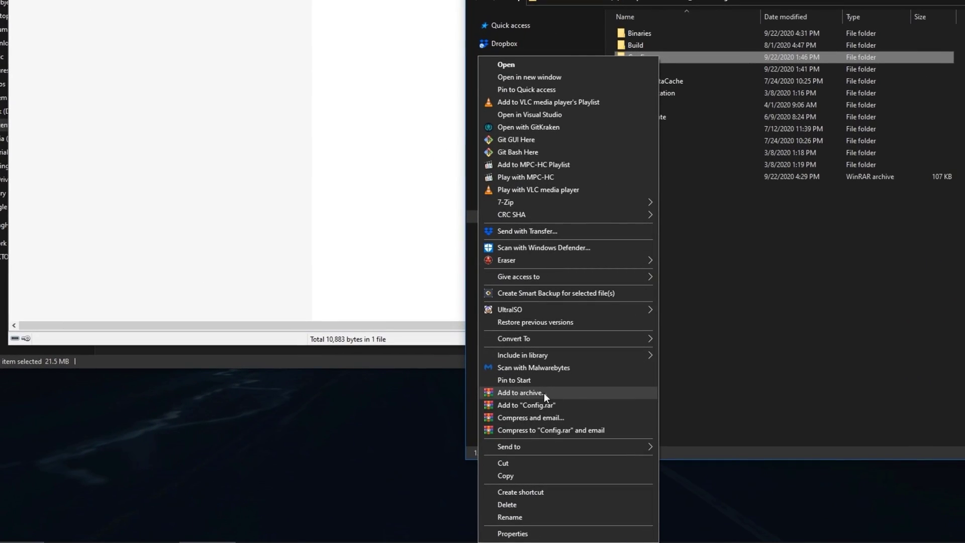
{"action": "left_click", "coordinate": [722, 200]}
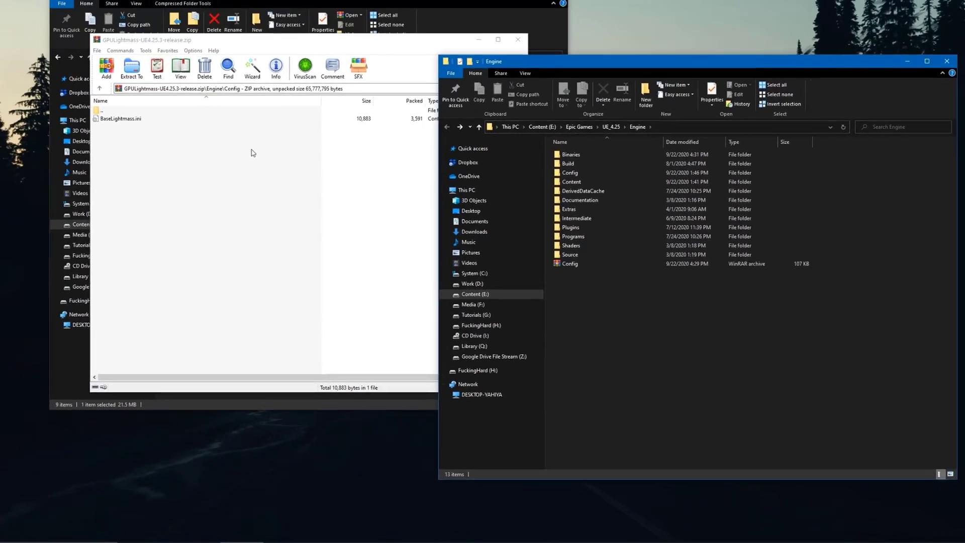
{"action": "left_click", "coordinate": [152, 19]}
{"action": "key", "text": "BackSpace"}
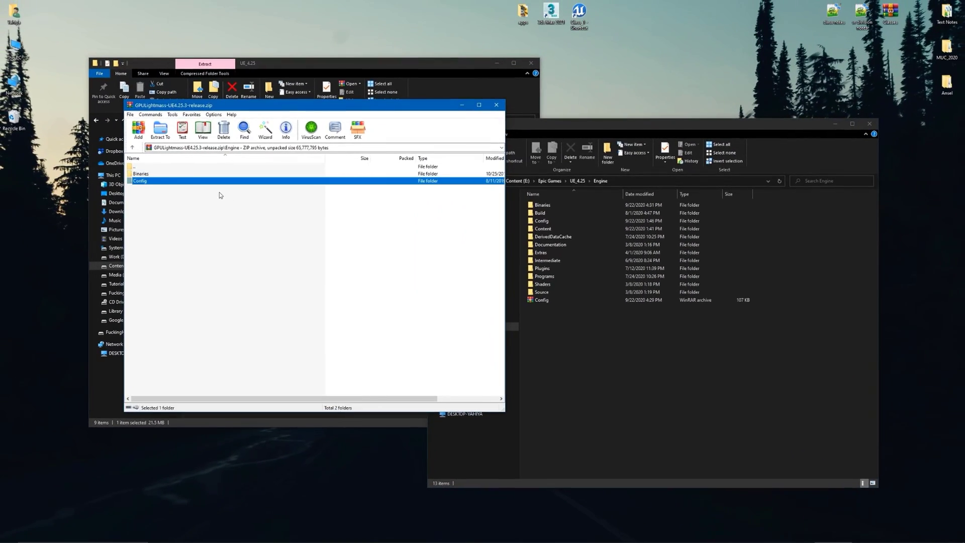
{"action": "key", "text": "BackSpace"}
{"action": "double_click", "coordinate": [155, 173]}
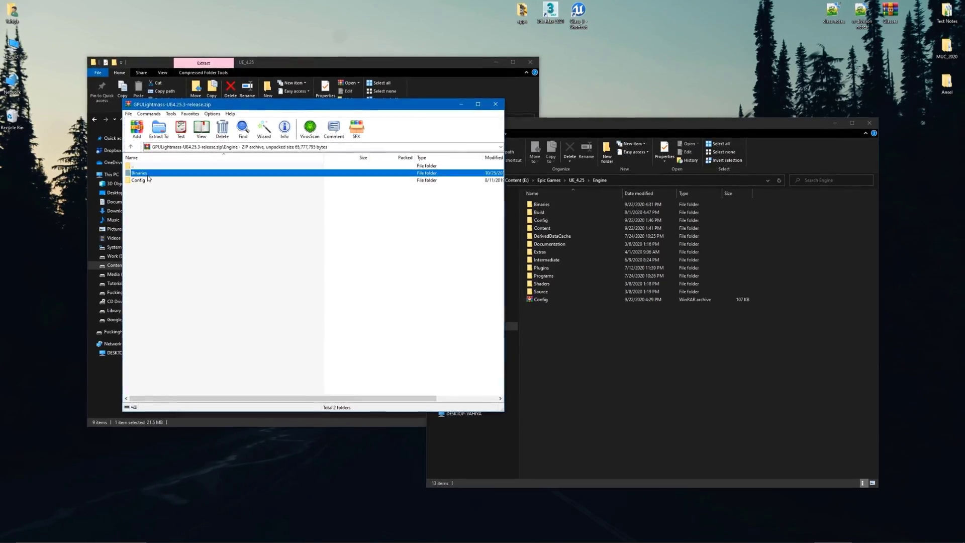
{"action": "left_click", "coordinate": [637, 374]}
{"action": "double_click", "coordinate": [542, 205]}
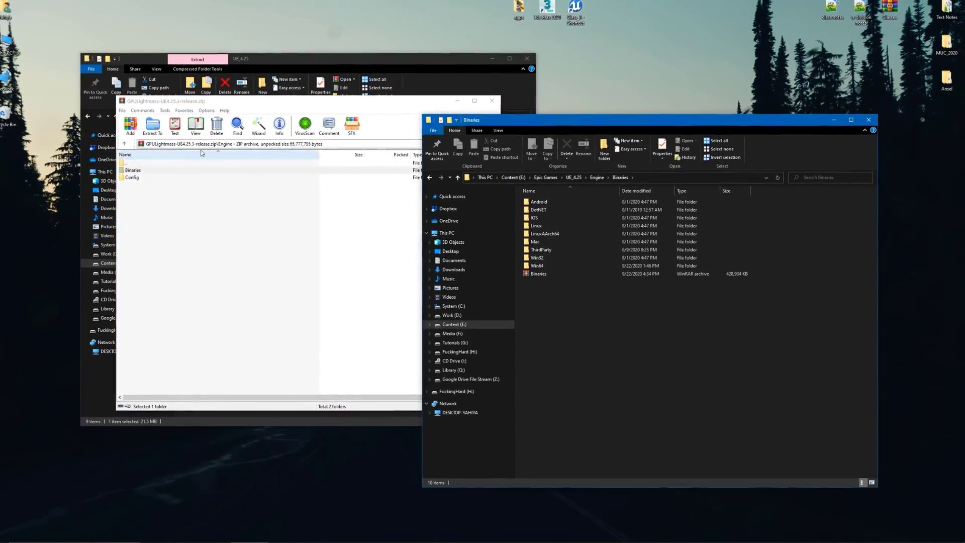
{"action": "double_click", "coordinate": [141, 170]}
Step: Check the properties of the Binaries WinRAR archive and of the installed DotNET and Win64 folders
{"action": "left_click", "coordinate": [550, 275]}
{"action": "right_click", "coordinate": [533, 276]}
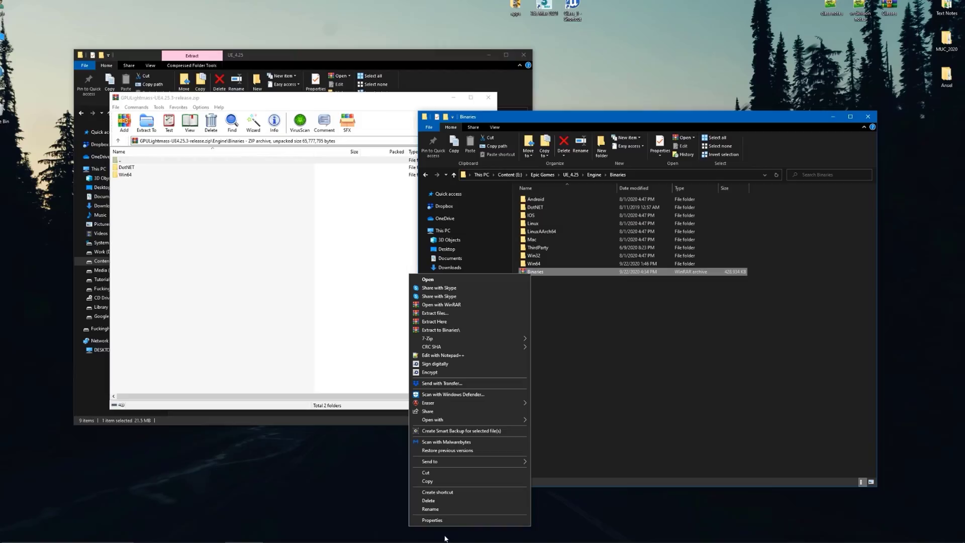
{"action": "left_click", "coordinate": [437, 523]}
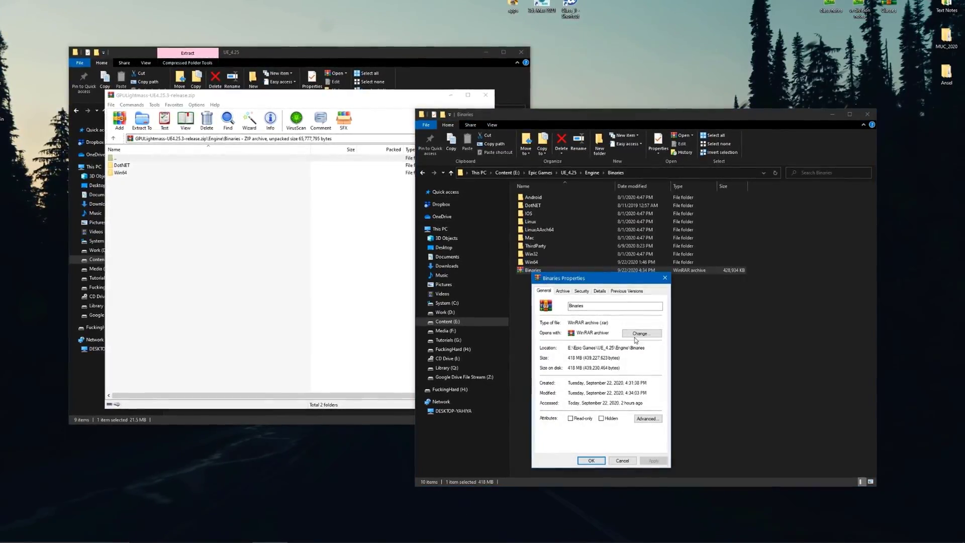
{"action": "left_click", "coordinate": [665, 278]}
{"action": "left_click", "coordinate": [591, 301]}
{"action": "left_click", "coordinate": [546, 202]}
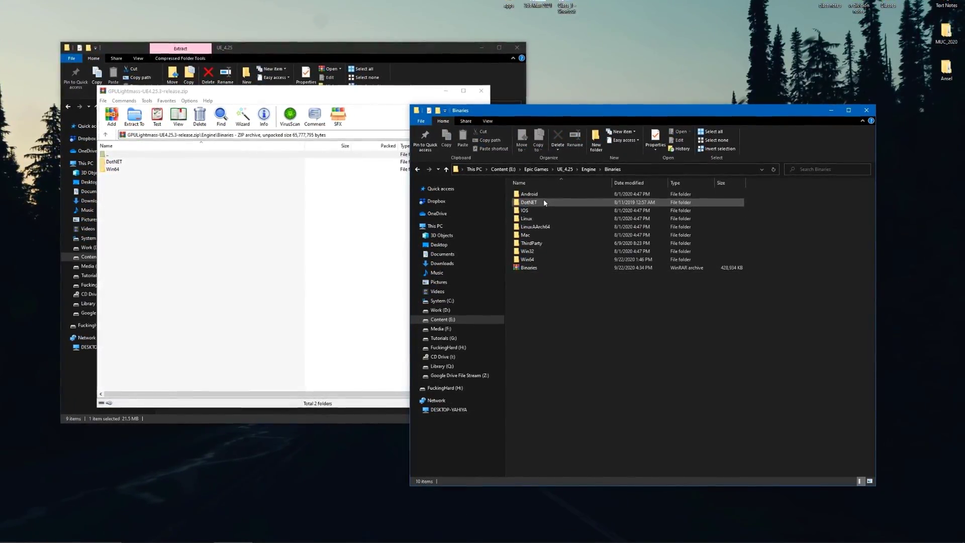
{"action": "left_click", "coordinate": [525, 258], "text": "ctrl"}
{"action": "right_click", "coordinate": [525, 258]}
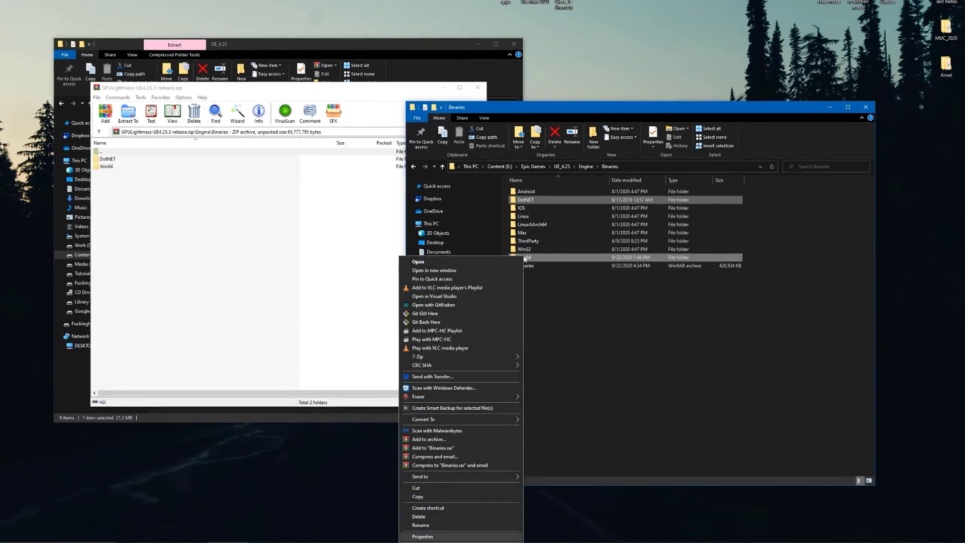
{"action": "left_click", "coordinate": [447, 535]}
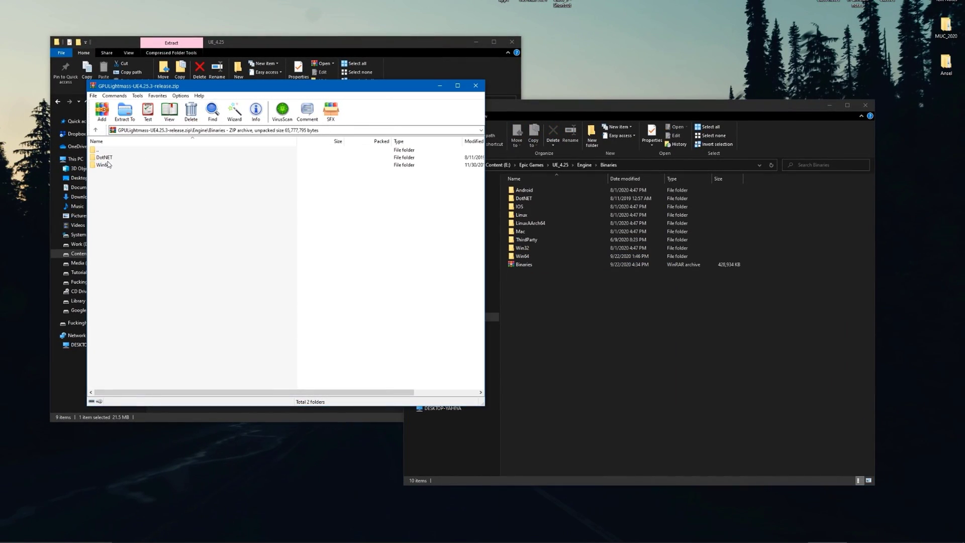
Step: Open the DotNET folder in both the GPULightmass archive and the installed Binaries folder
{"action": "left_click", "coordinate": [116, 164]}
{"action": "double_click", "coordinate": [121, 159]}
{"action": "left_click", "coordinate": [110, 158]}
{"action": "left_click", "coordinate": [545, 284]}
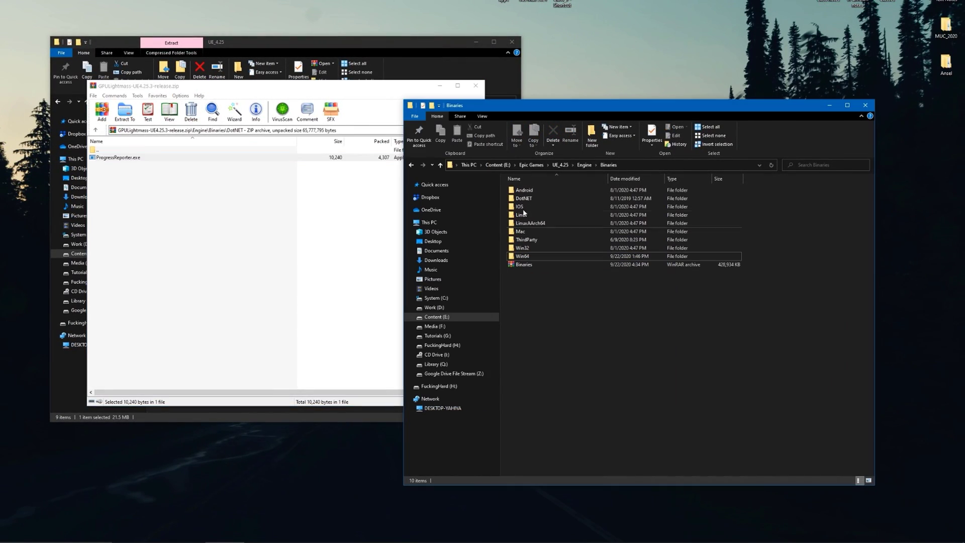
{"action": "double_click", "coordinate": [524, 198]}
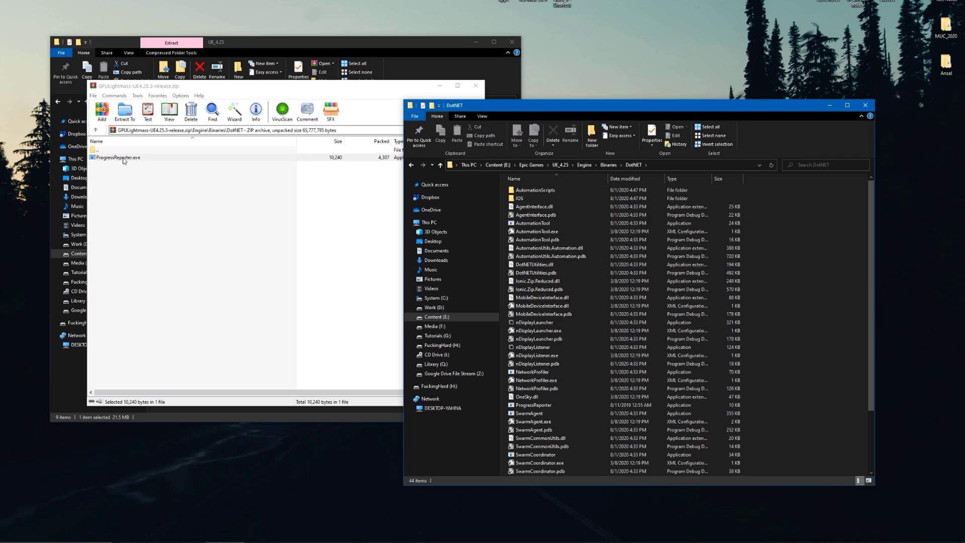
Step: Back up the installed ProgressReporter application as ProgressReporter.rar in the DotNET folder with the default RAR options
{"action": "left_click", "coordinate": [598, 298]}
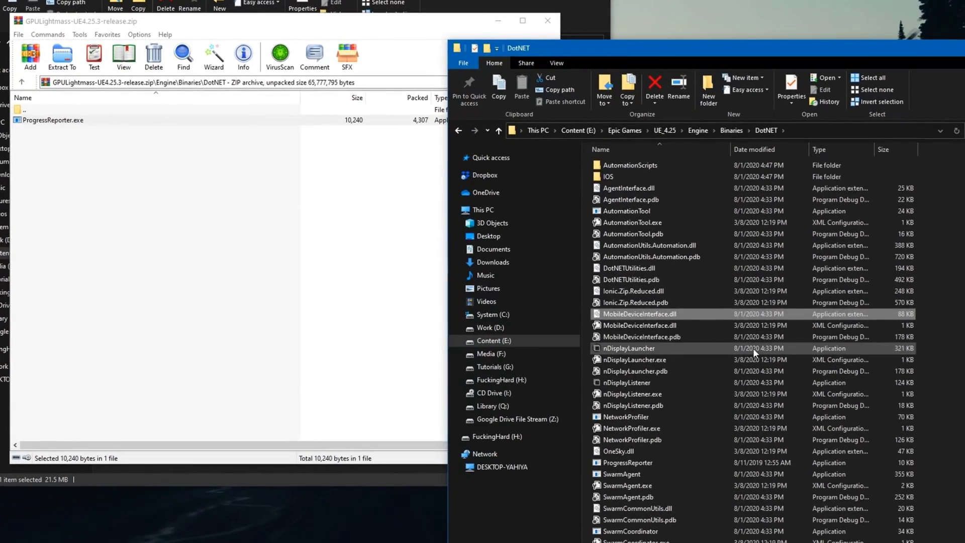
{"action": "scroll", "coordinate": [753, 348], "scroll_direction": "down", "scroll_amount": 3}
{"action": "left_click", "coordinate": [681, 361]}
{"action": "right_click", "coordinate": [680, 361]}
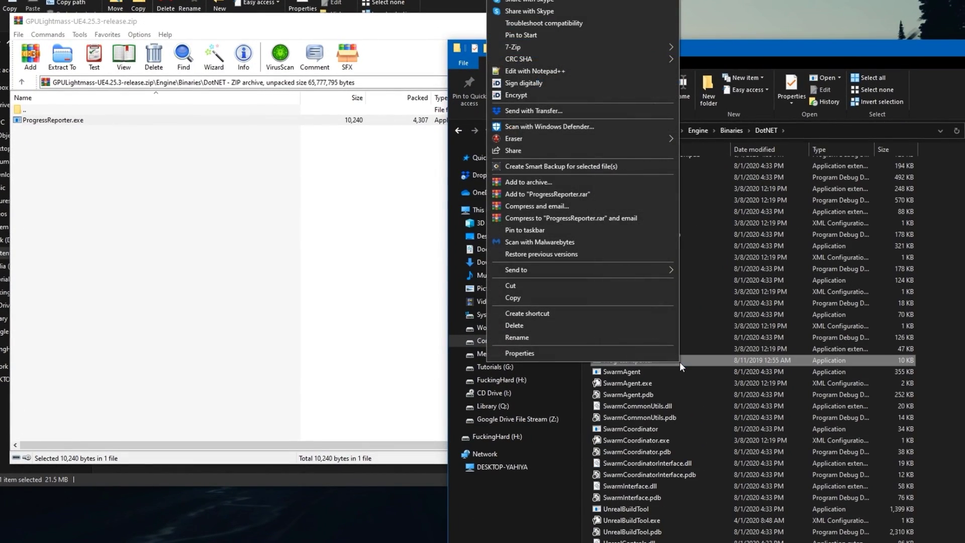
{"action": "left_click", "coordinate": [572, 184]}
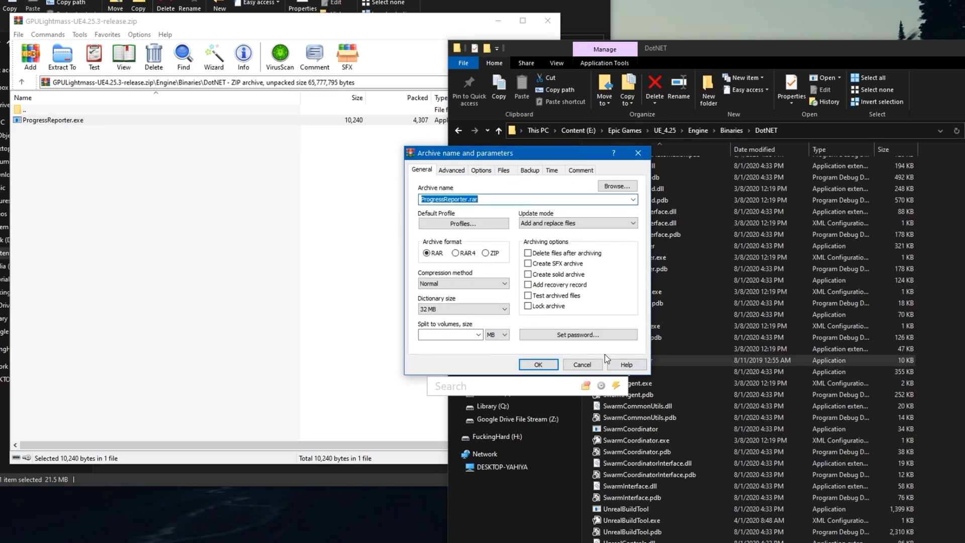
{"action": "left_click", "coordinate": [529, 366]}
Step: Return to the installed Binaries folder and back up its Win64 folder as Win64.rar with the default RAR options
{"action": "key", "text": "alt+Up"}
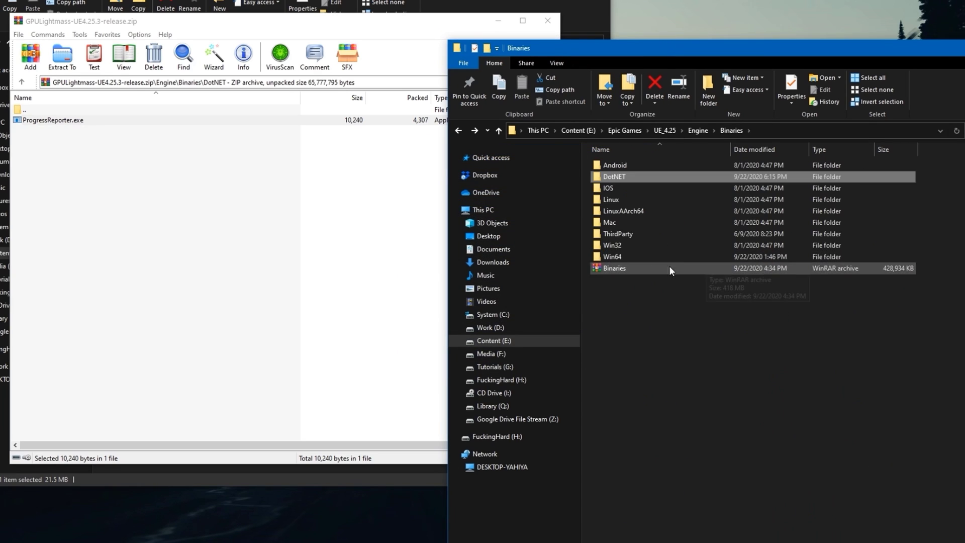
{"action": "right_click", "coordinate": [622, 257]}
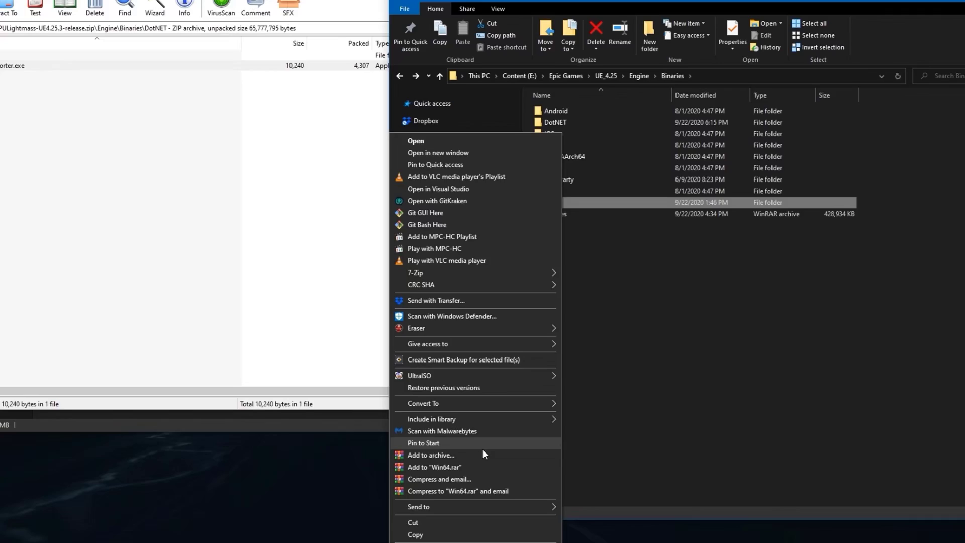
{"action": "left_click", "coordinate": [538, 509]}
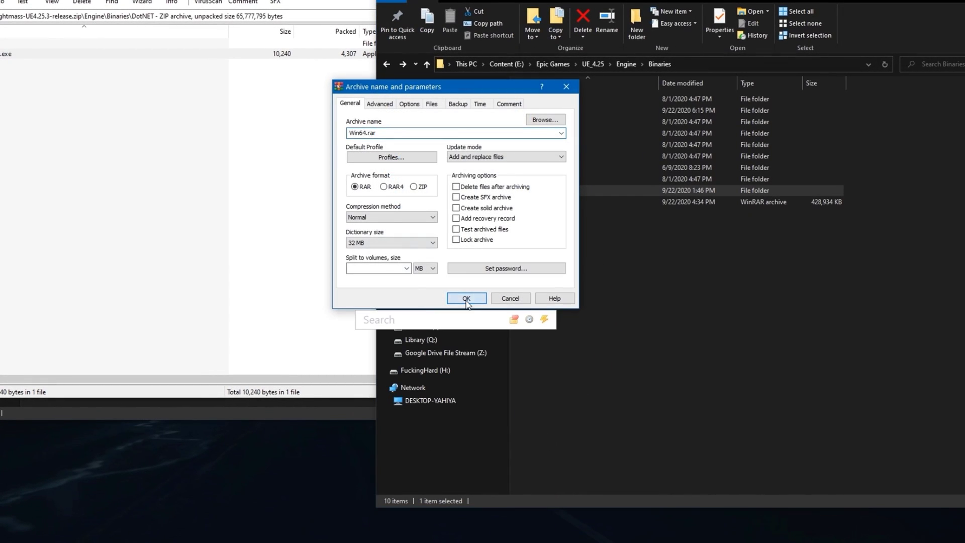
{"action": "left_click", "coordinate": [467, 299]}
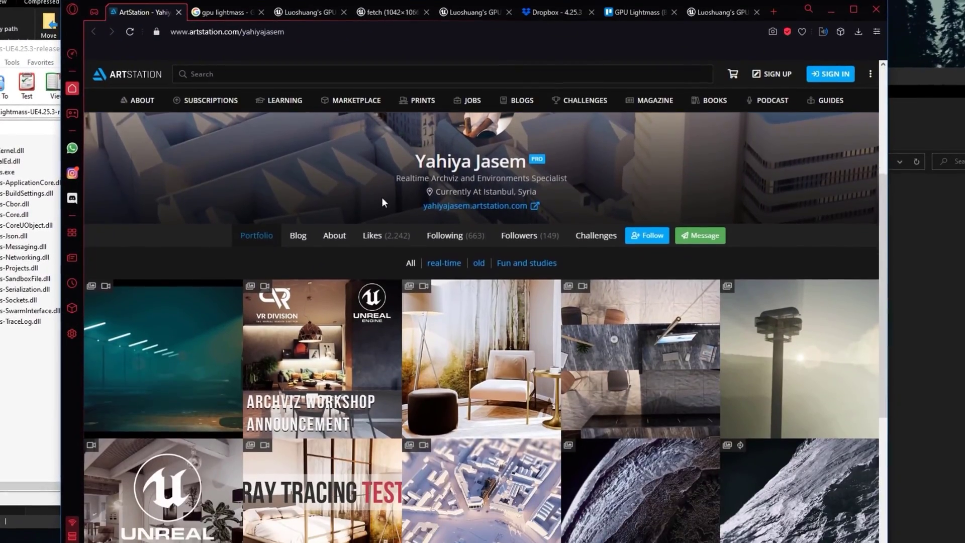
{"action": "scroll", "coordinate": [382, 201], "scroll_direction": "down", "scroll_amount": 4}
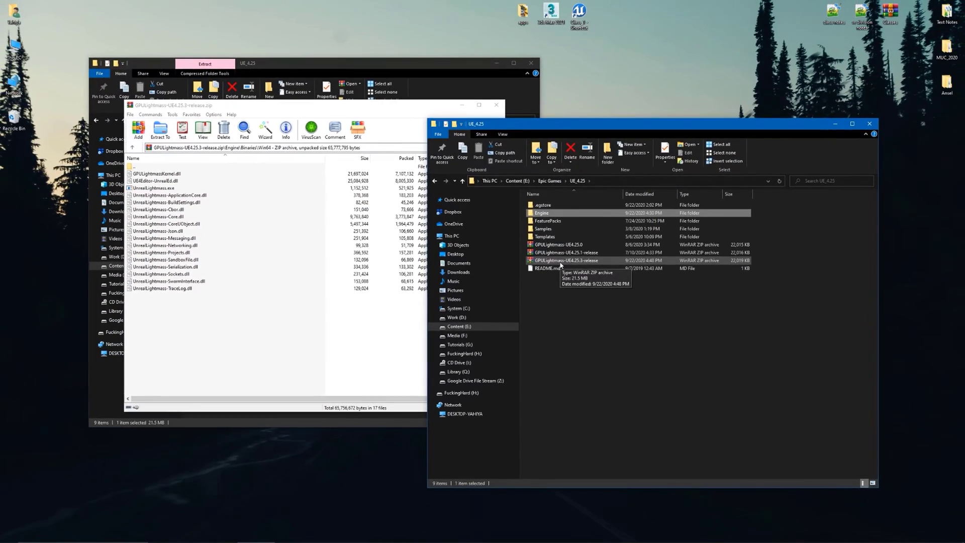
Step: Open the GPULightmass-UE4.25.3-release archive beside the UE_4.25 folder to compare their Engine folders
{"action": "left_click", "coordinate": [553, 262]}
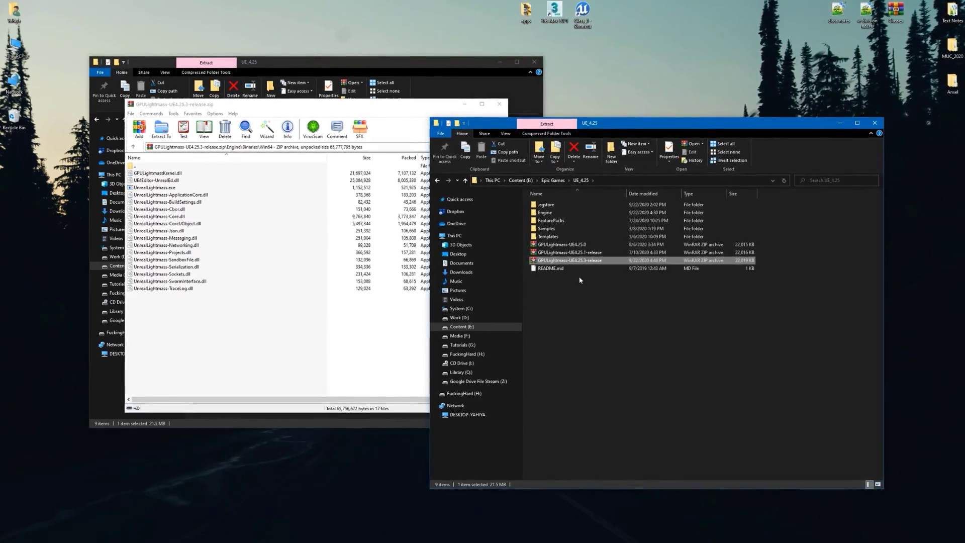
{"action": "double_click", "coordinate": [578, 261]}
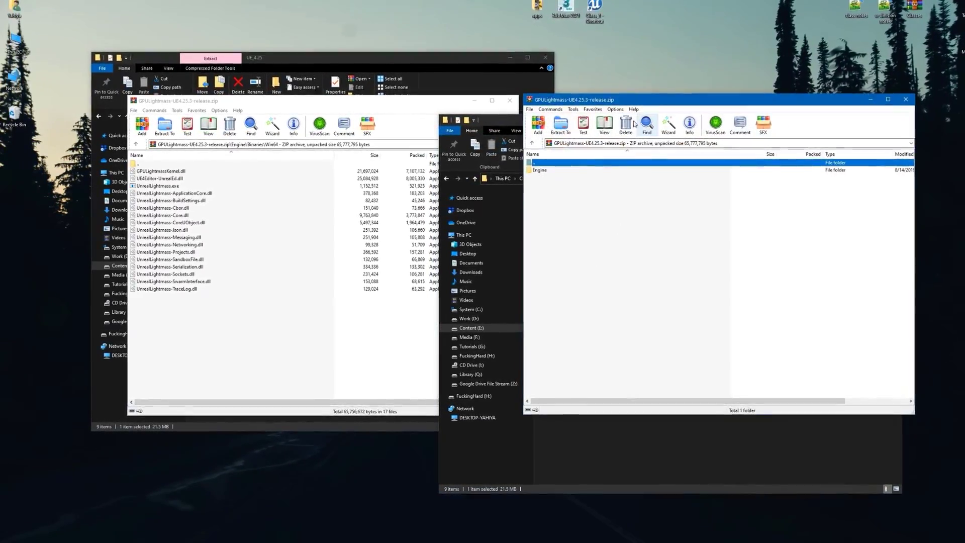
{"action": "left_click_drag", "start_coordinate": [639, 100], "coordinate": [150, 90]}
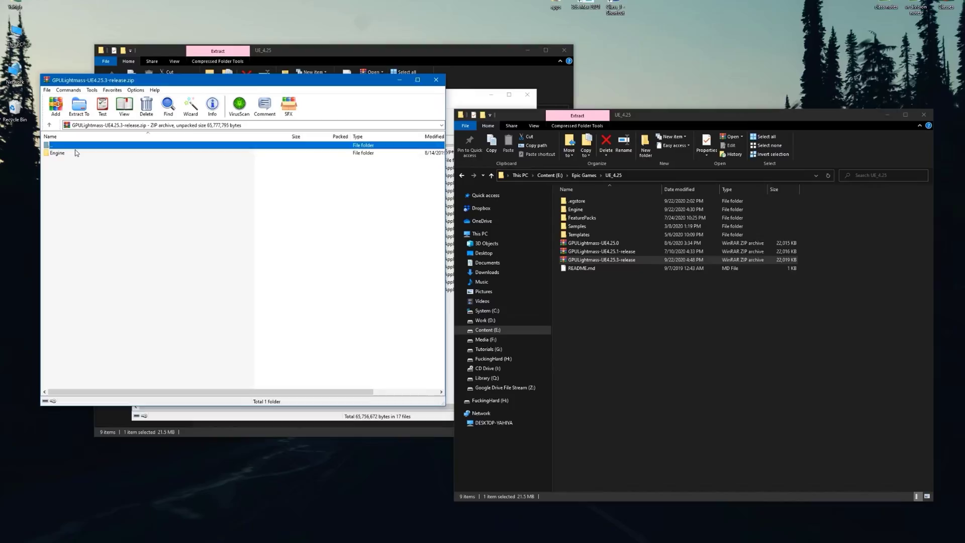
{"action": "left_click", "coordinate": [61, 157]}
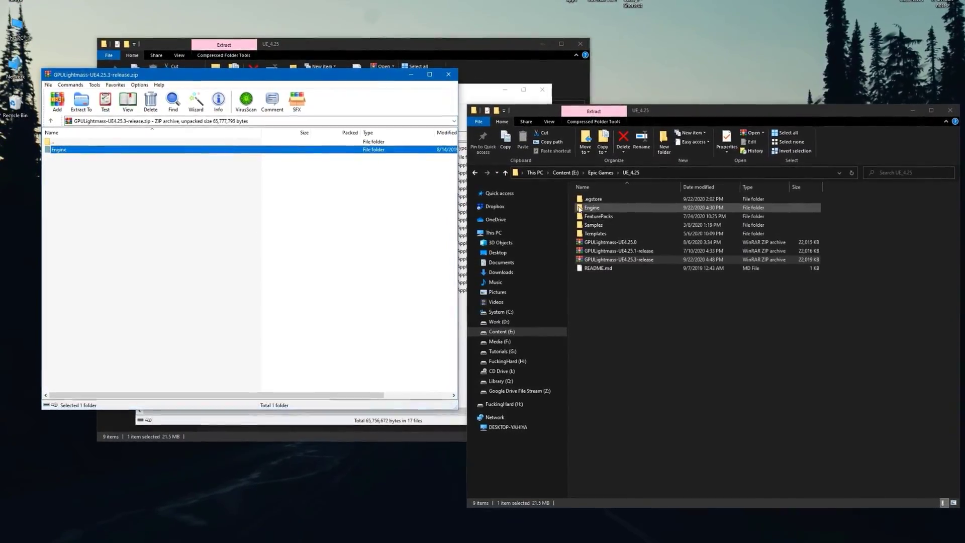
{"action": "left_click", "coordinate": [569, 211]}
Step: Examine the contents of the archive's Engine\Config and Engine\Binaries\Win64 folders
{"action": "double_click", "coordinate": [70, 150]}
{"action": "double_click", "coordinate": [73, 150]}
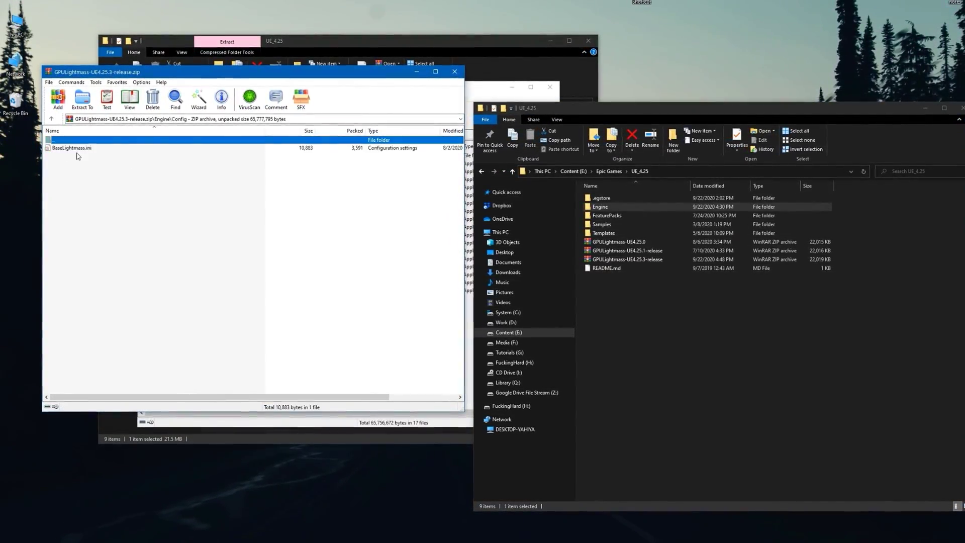
{"action": "double_click", "coordinate": [62, 155]}
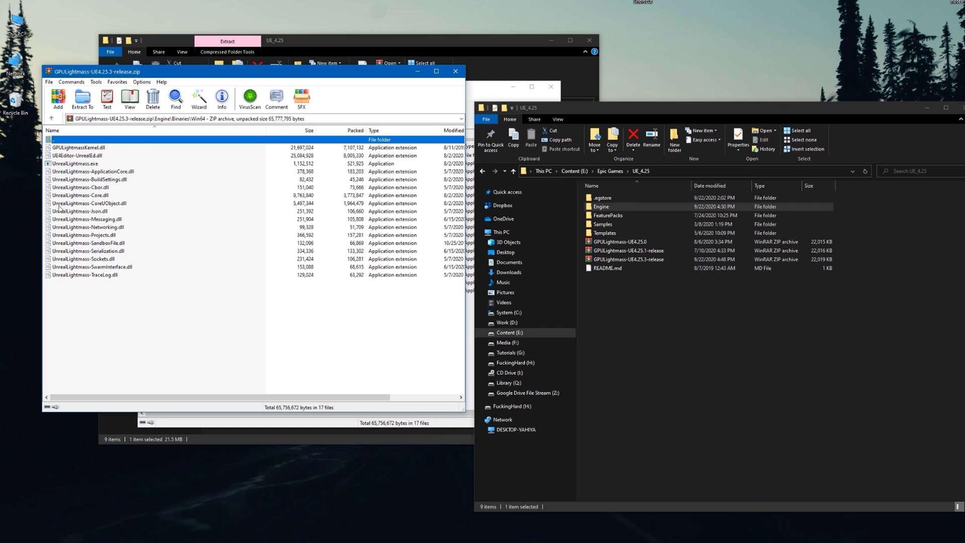
Step: Extract GPULightmass-UE4.25.3-release directly into the UE_4.25 folder, replacing all existing files, and go up to the Epic Games folder
{"action": "right_click", "coordinate": [641, 261]}
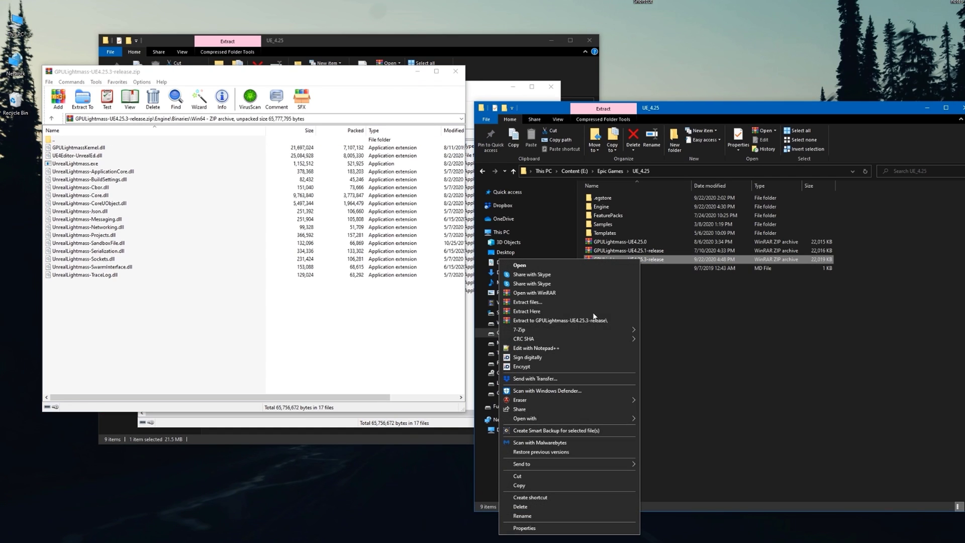
{"action": "left_click", "coordinate": [552, 313]}
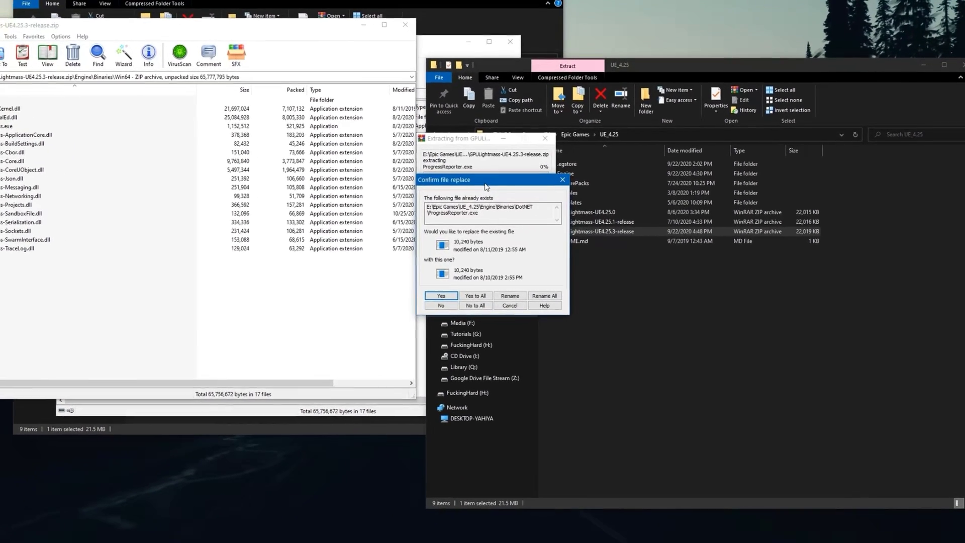
{"action": "left_click", "coordinate": [535, 269]}
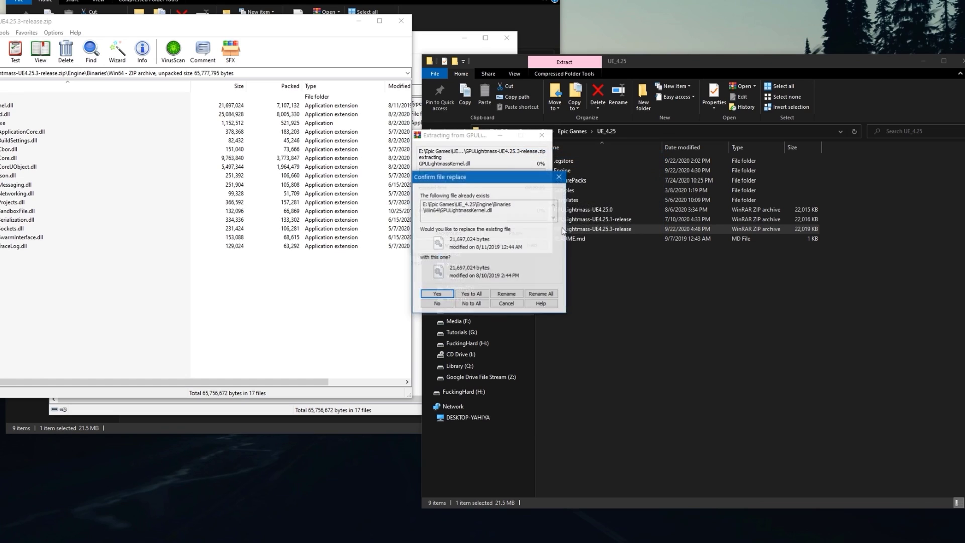
{"action": "left_click", "coordinate": [439, 296]}
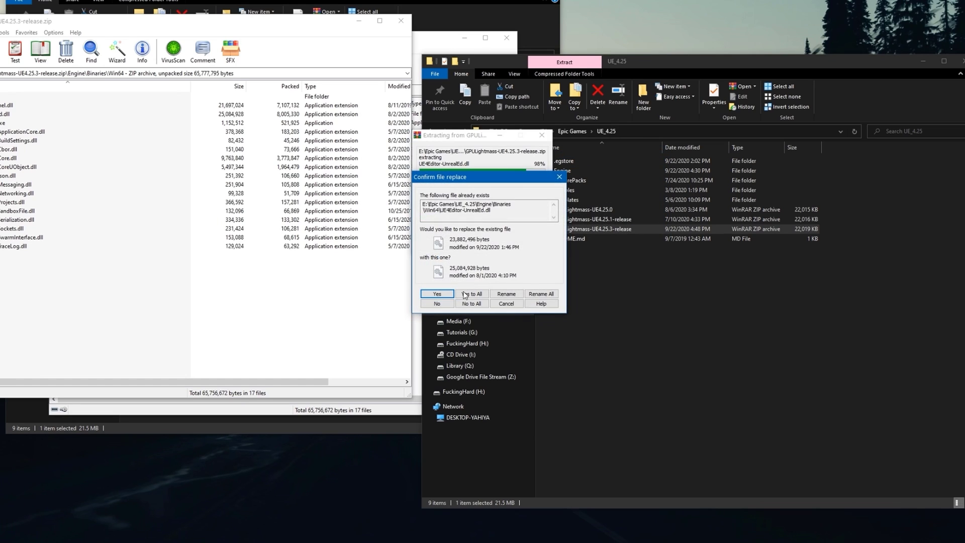
{"action": "left_click", "coordinate": [468, 294]}
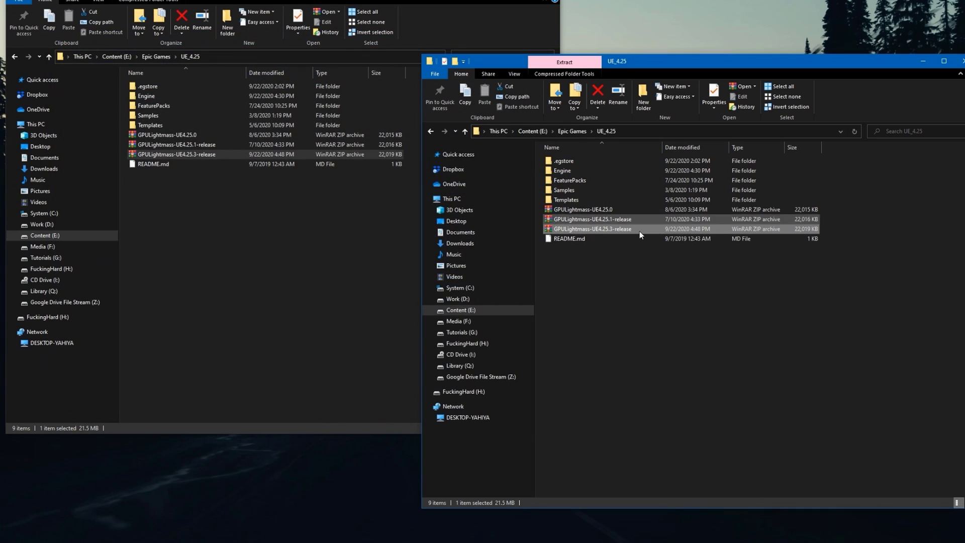
{"action": "left_click", "coordinate": [643, 302]}
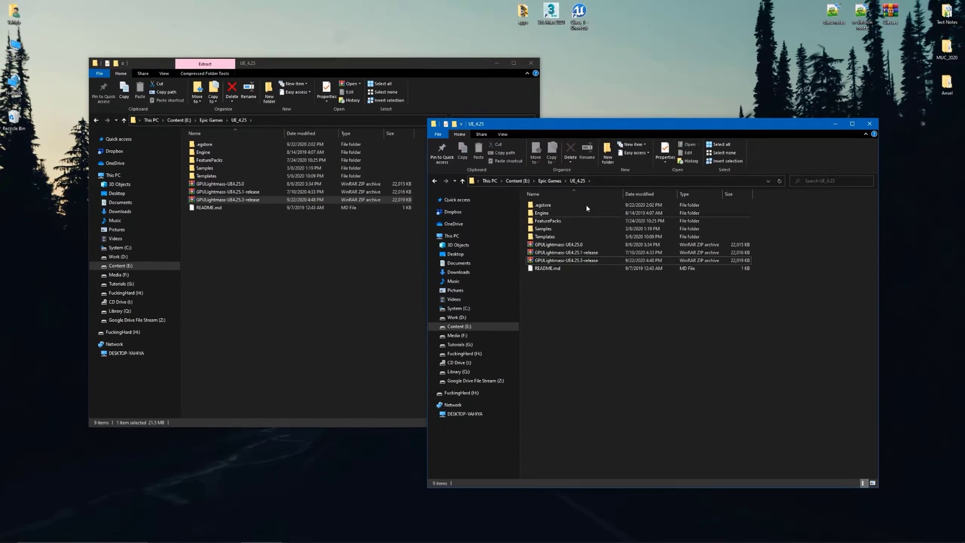
{"action": "left_click", "coordinate": [549, 181]}
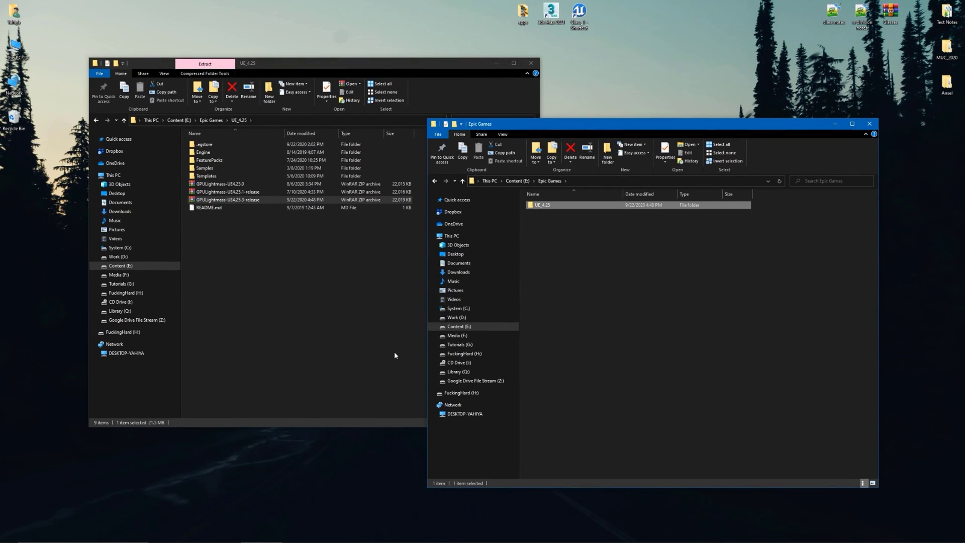